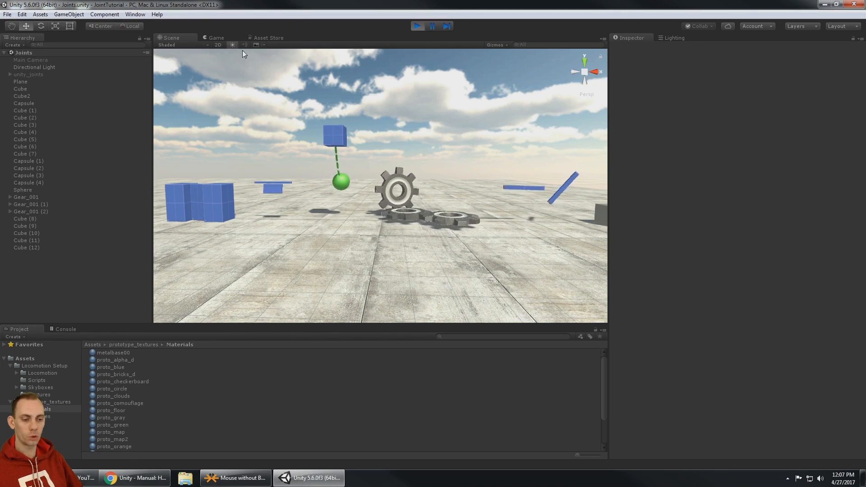
Switch to Chrome and look through the open Unity Manual joint pages, including Spring Joint, finishing on the Hinge Joint page.
{"action": "left_click", "coordinate": [136, 477]}
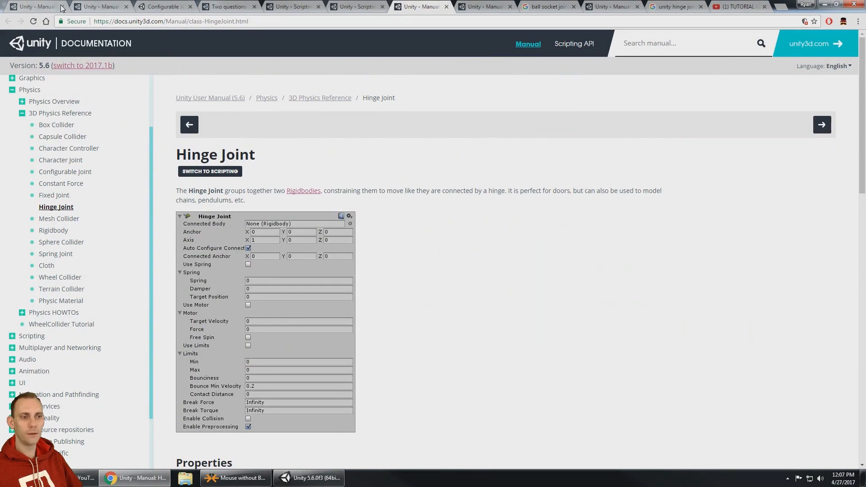
{"action": "left_click", "coordinate": [60, 8]}
{"action": "left_click", "coordinate": [88, 6]}
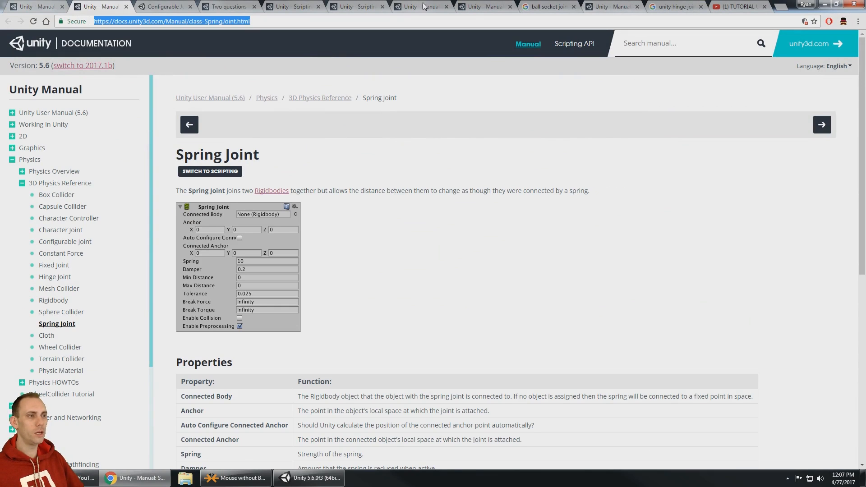
{"action": "left_click", "coordinate": [484, 6]}
{"action": "left_click", "coordinate": [415, 8]}
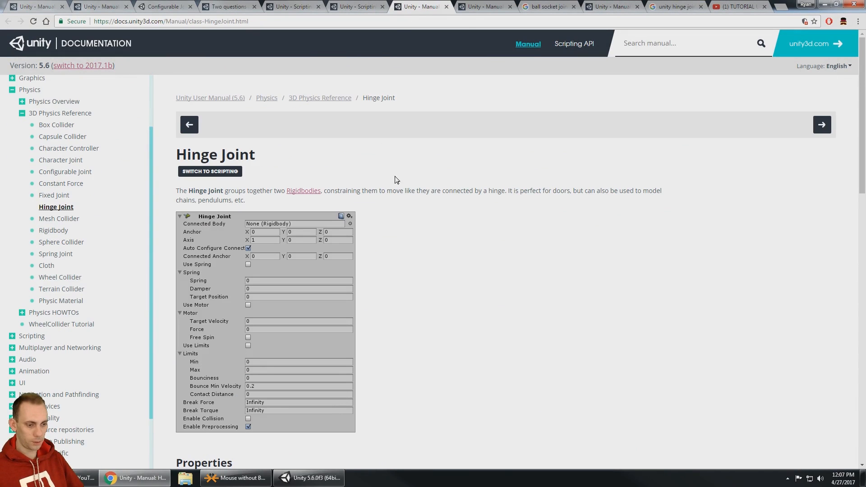
Switch back to Unity and look over the running joint examples, including the doors, hanging sphere, gears and swinging bars.
{"action": "left_click", "coordinate": [288, 479]}
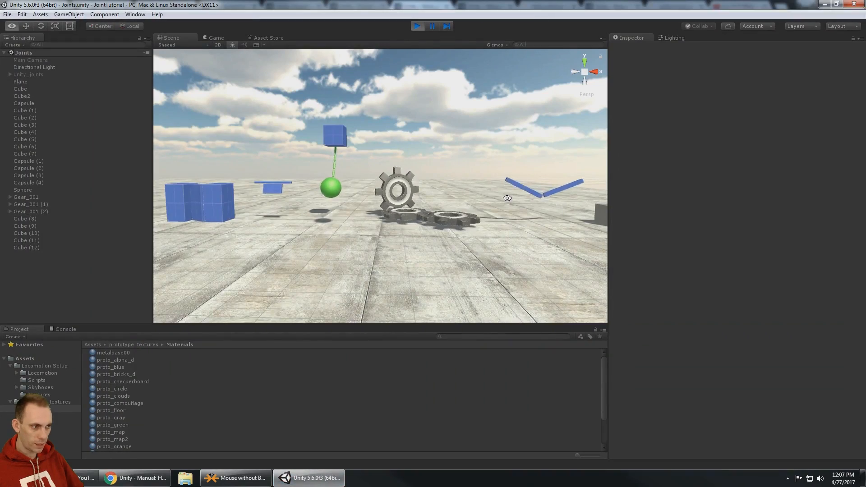
{"action": "middle_click_drag", "start_coordinate": [496, 198], "coordinate": [318, 204]}
{"action": "middle_click_drag", "start_coordinate": [347, 197], "coordinate": [490, 199]}
{"action": "mouse_move", "coordinate": [363, 211]}
{"action": "middle_mouse_down"}
{"action": "mouse_move", "coordinate": [399, 214]}
{"action": "mouse_move", "coordinate": [380, 209]}
{"action": "middle_mouse_up"}
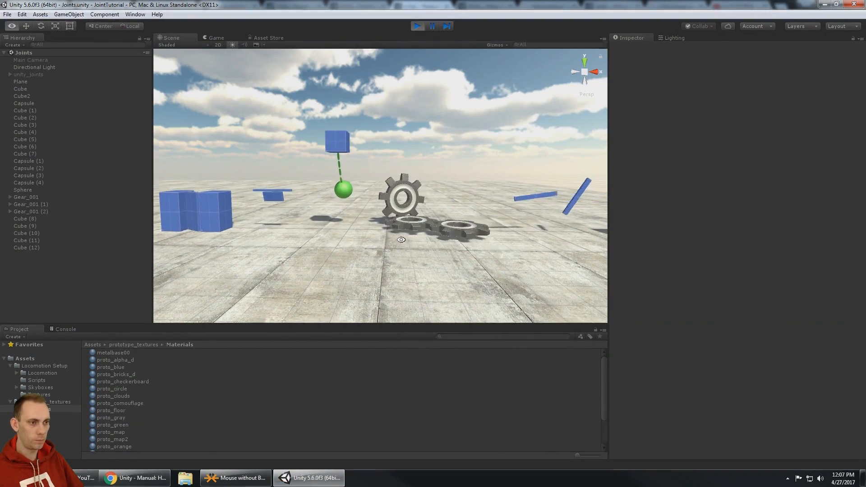
{"action": "left_click_drag", "start_coordinate": [356, 200], "coordinate": [362, 205], "text": "alt"}
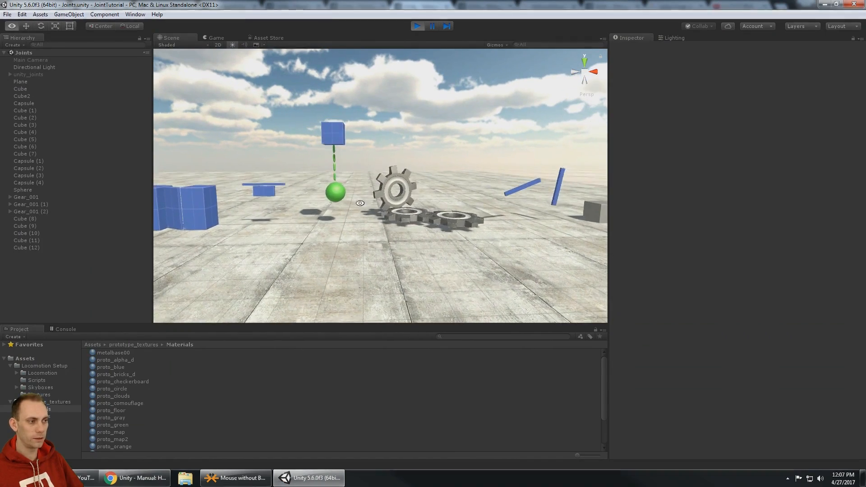
{"action": "middle_click_drag", "start_coordinate": [363, 204], "coordinate": [414, 197]}
{"action": "middle_click_drag", "start_coordinate": [429, 115], "coordinate": [434, 117]}
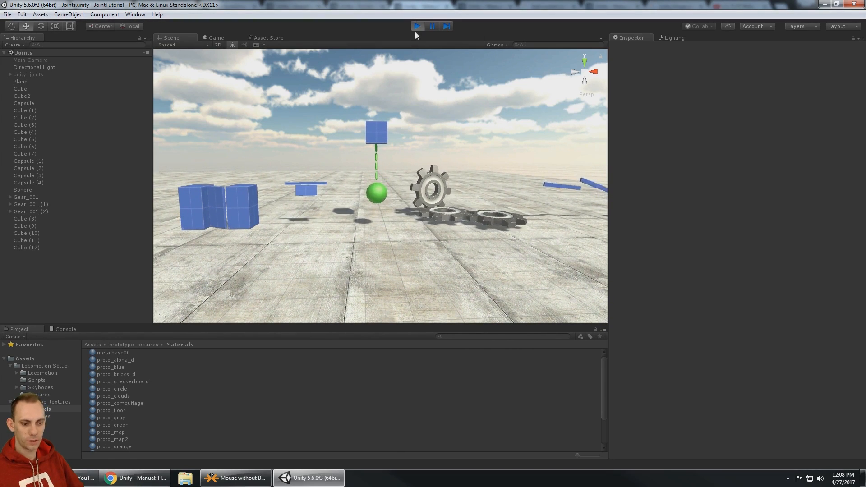
Switch to Chrome and read the Hinge Joint page's Details section and Connected Body property description.
{"action": "left_click", "coordinate": [144, 477]}
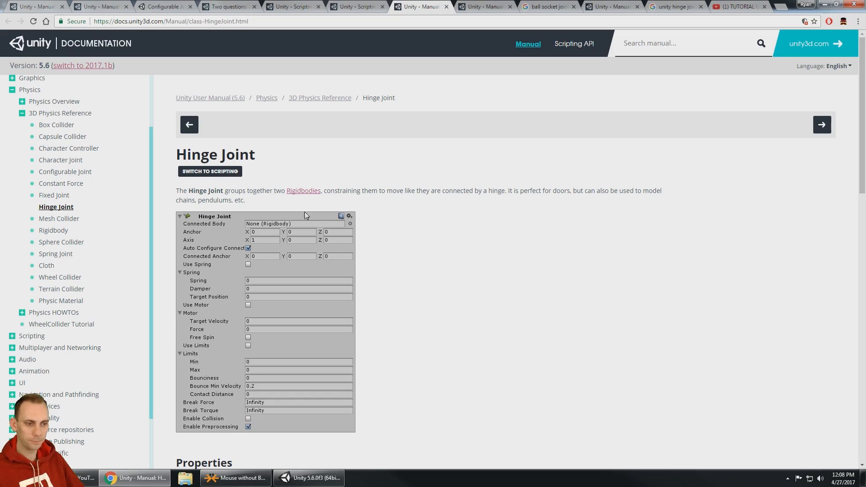
{"action": "scroll", "coordinate": [458, 210], "scroll_direction": "down", "scroll_amount": 13}
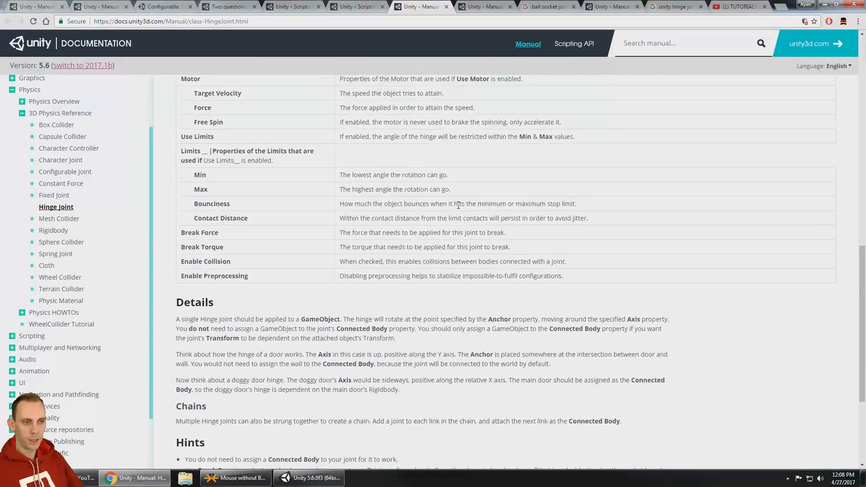
{"action": "scroll", "coordinate": [458, 205], "scroll_direction": "down", "scroll_amount": 3}
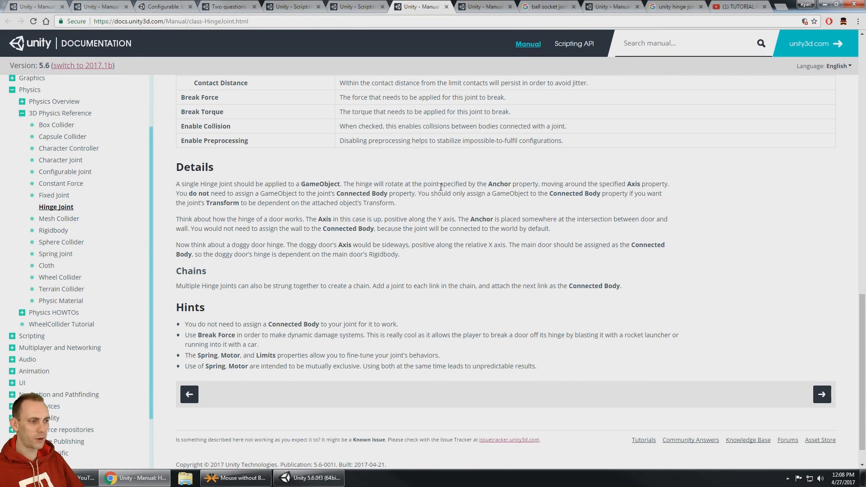
{"action": "scroll", "coordinate": [441, 187], "scroll_direction": "up", "scroll_amount": 1}
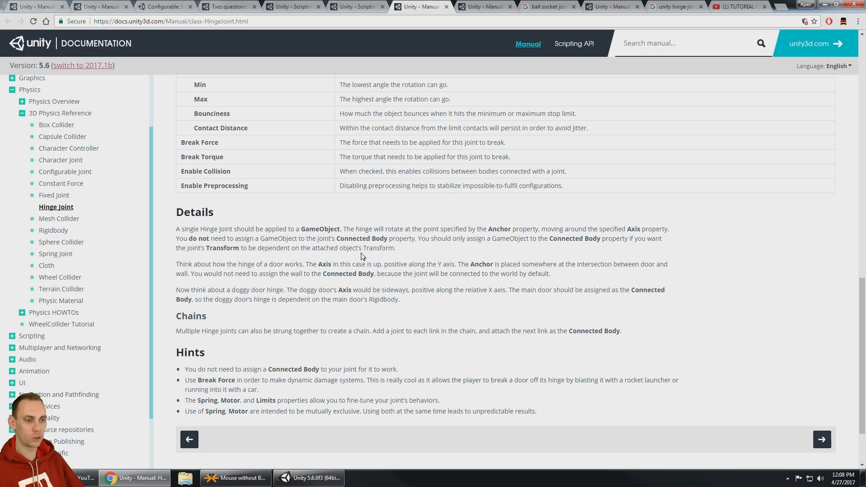
{"action": "scroll", "coordinate": [459, 273], "scroll_direction": "up", "scroll_amount": 6}
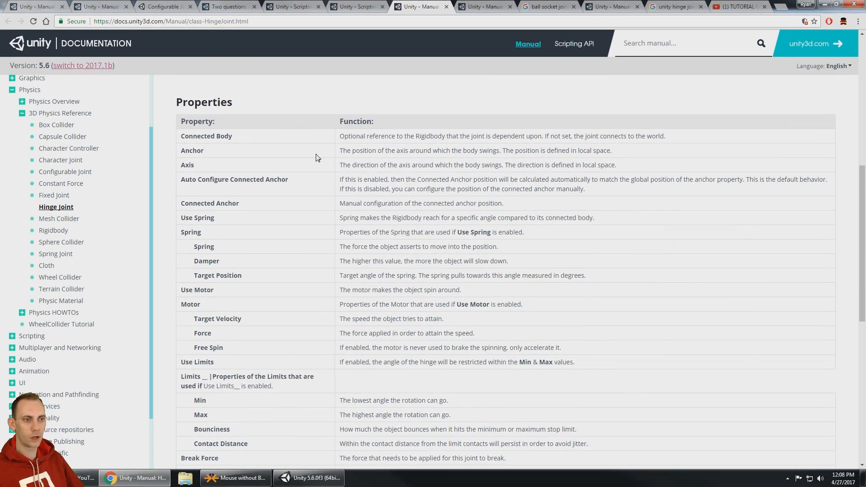
{"action": "left_click_drag", "start_coordinate": [345, 136], "coordinate": [595, 136]}
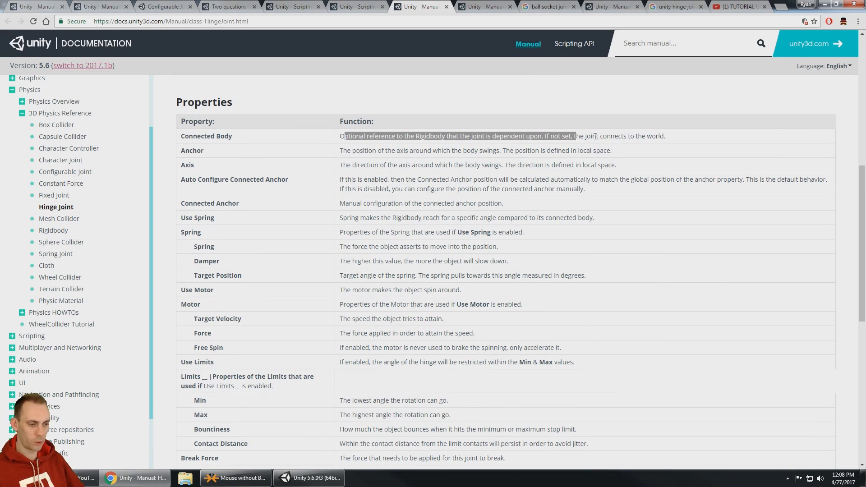
Switch back to Unity, select the door panel between the two blue blocks and stop Play mode.
{"action": "left_click", "coordinate": [301, 477]}
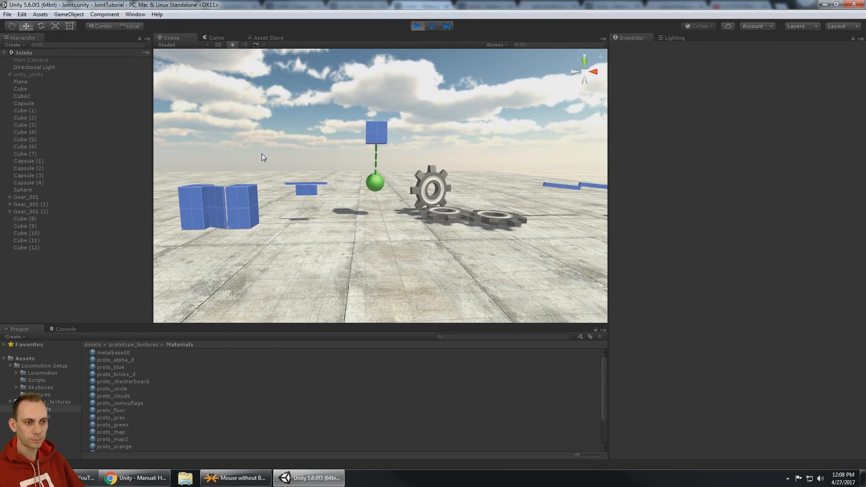
{"action": "left_click", "coordinate": [211, 215]}
{"action": "middle_click_drag", "start_coordinate": [245, 134], "coordinate": [331, 147]}
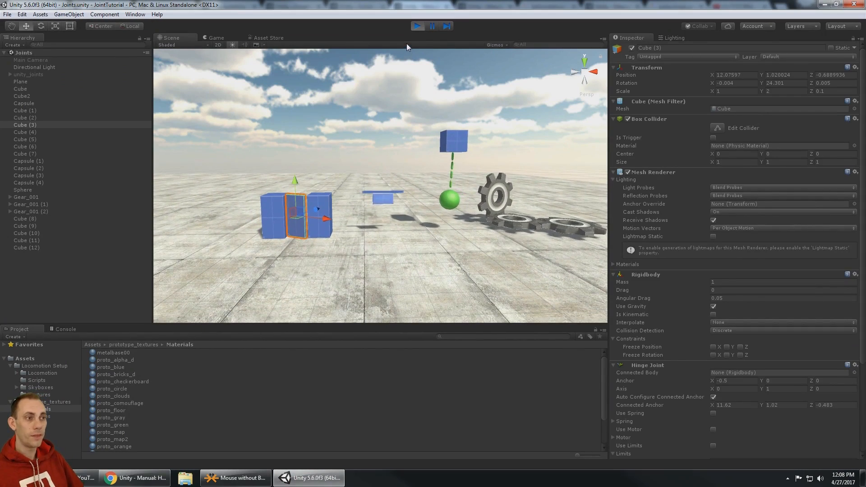
{"action": "left_click", "coordinate": [415, 27]}
Run the scene and, in the Scene view, move the door panel to test how it swings on its hinge.
{"action": "scroll", "coordinate": [444, 175], "scroll_direction": "up", "scroll_amount": 2}
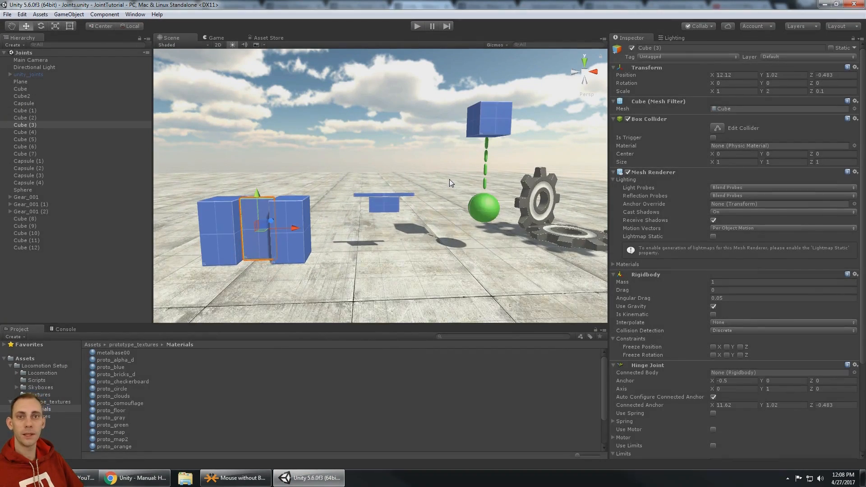
{"action": "scroll", "coordinate": [383, 161], "scroll_direction": "up", "scroll_amount": 3}
{"action": "scroll", "coordinate": [382, 158], "scroll_direction": "up", "scroll_amount": 4}
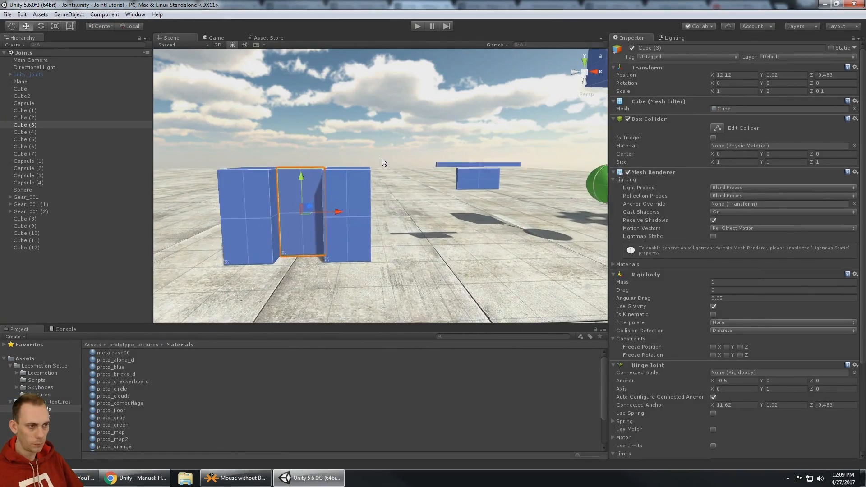
{"action": "middle_click_drag", "start_coordinate": [383, 158], "coordinate": [402, 110]}
{"action": "left_click_drag", "start_coordinate": [402, 111], "coordinate": [418, 46], "text": "alt"}
{"action": "left_click_drag", "start_coordinate": [414, 149], "coordinate": [412, 23], "text": "alt"}
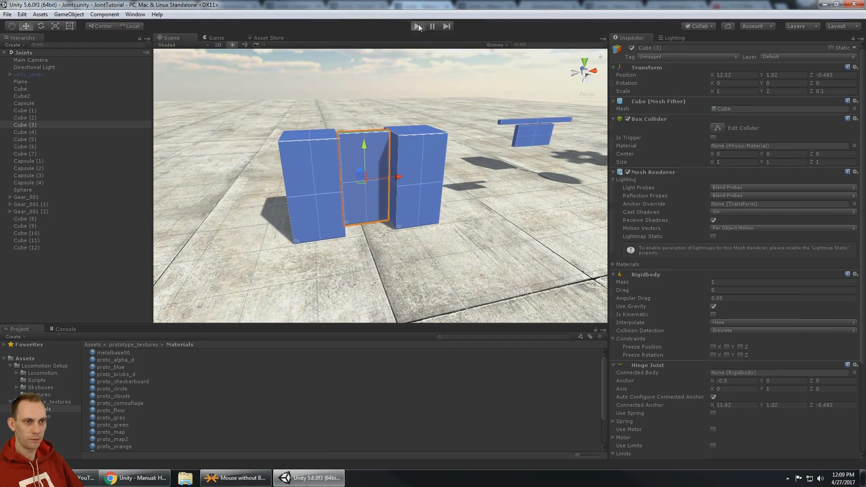
{"action": "left_click", "coordinate": [167, 38]}
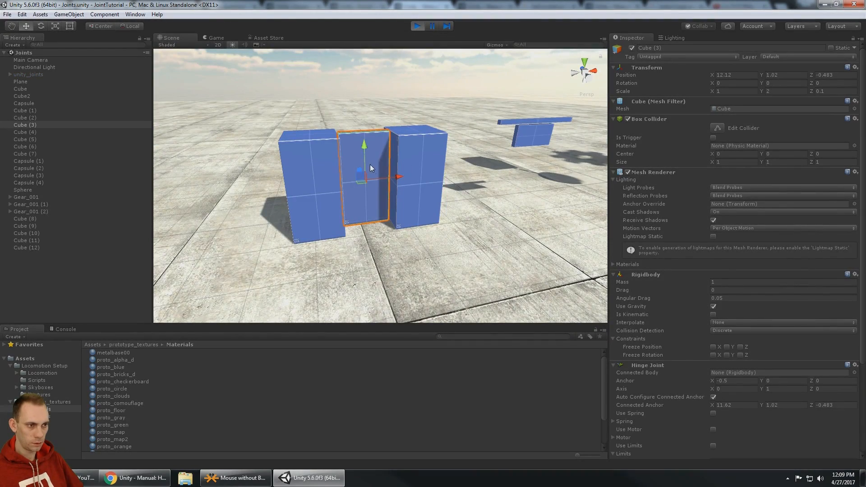
{"action": "left_click_drag", "start_coordinate": [359, 170], "coordinate": [453, 151]}
Examine the door panel's Hinge Joint settings and frame the door in the Scene view.
{"action": "scroll", "coordinate": [665, 221], "scroll_direction": "down", "scroll_amount": 5}
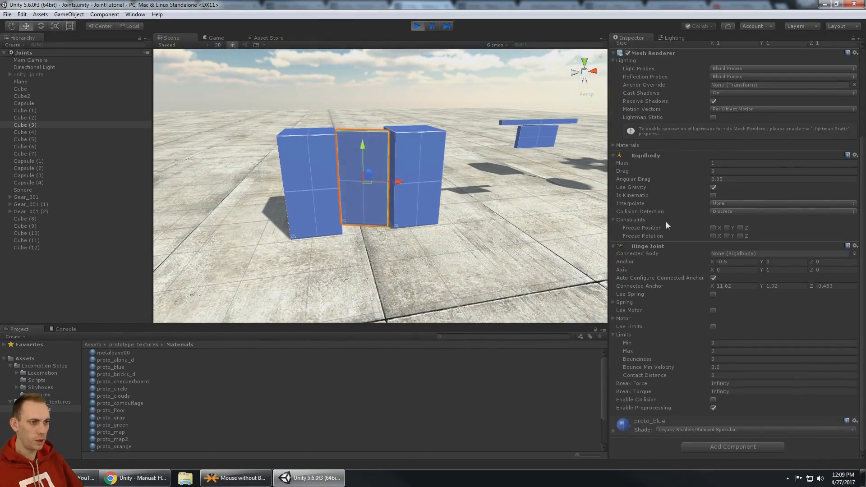
{"action": "left_click_drag", "start_coordinate": [360, 117], "coordinate": [308, 145], "text": "alt"}
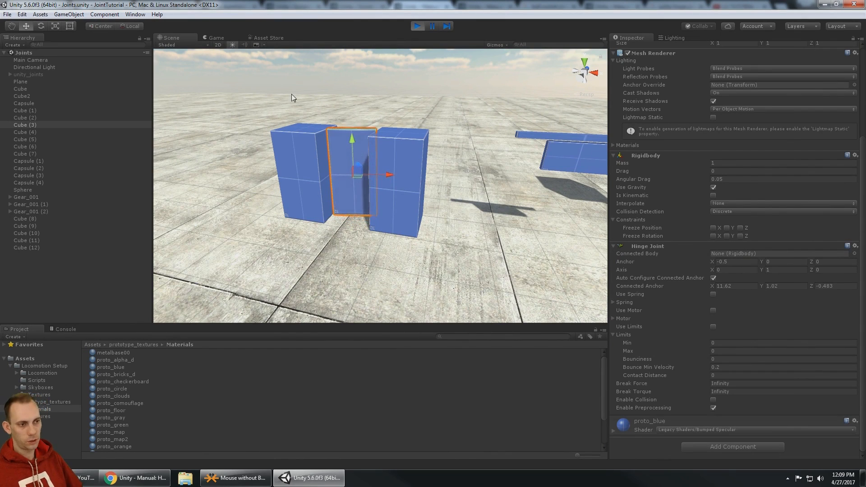
{"action": "key", "text": "f"}
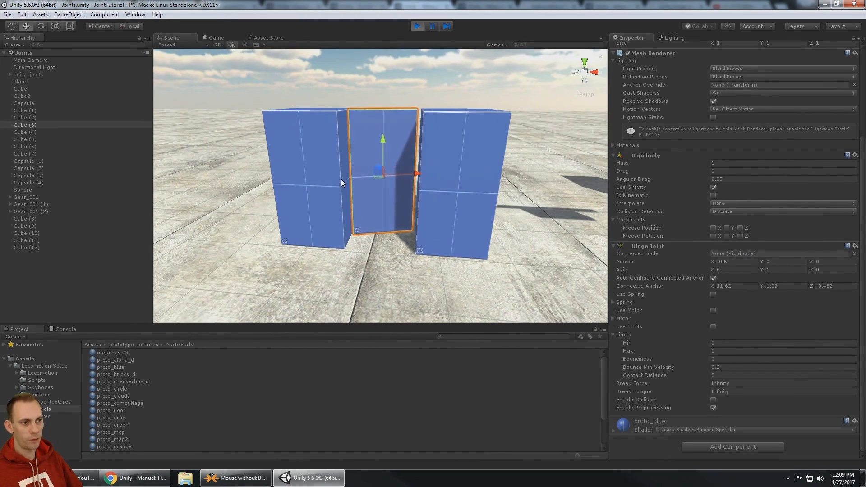
Add a Rigidbody to the door frame block Cube (1), with Is Kinematic enabled and Use Gravity disabled.
{"action": "left_click", "coordinate": [326, 154]}
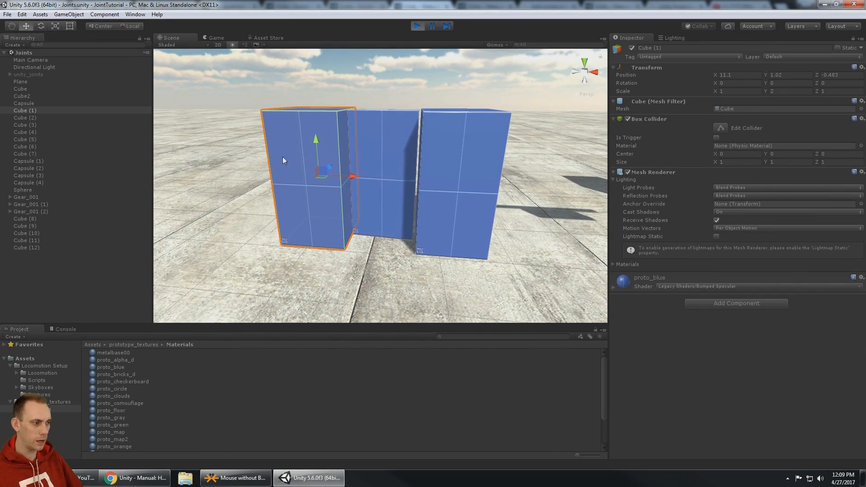
{"action": "left_click", "coordinate": [728, 303]}
{"action": "key", "text": "Return"}
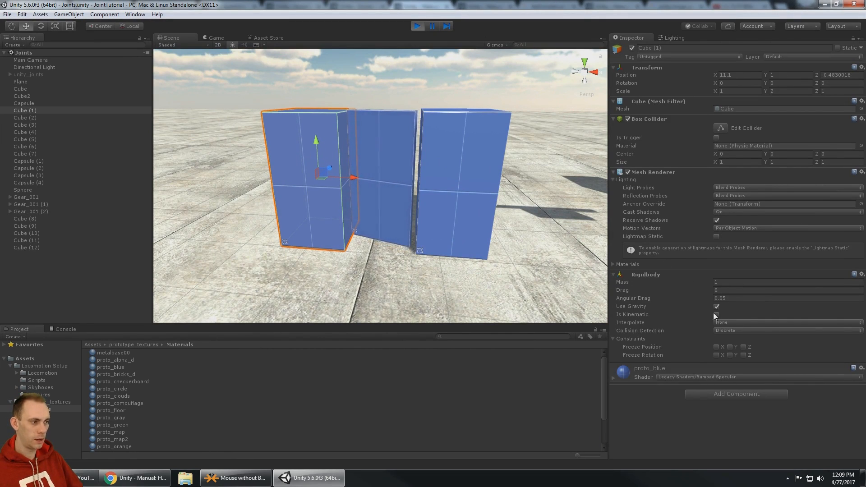
{"action": "left_click", "coordinate": [715, 313]}
{"action": "left_click", "coordinate": [717, 307]}
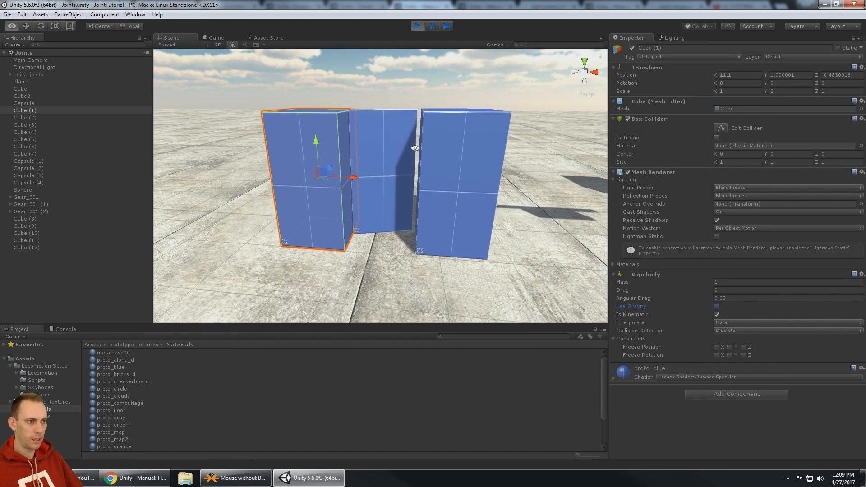
Assign Cube (1) as the Connected Body of the Hinge Joint on door panel Cube (3).
{"action": "left_click_drag", "start_coordinate": [412, 146], "coordinate": [427, 145], "text": "alt"}
{"action": "middle_click_drag", "start_coordinate": [427, 145], "coordinate": [452, 131]}
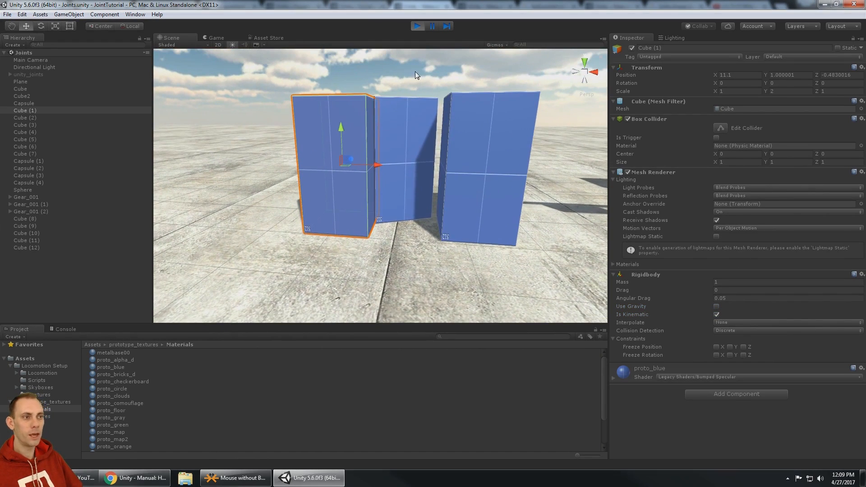
{"action": "left_click", "coordinate": [412, 117]}
{"action": "left_click", "coordinate": [352, 160]}
{"action": "left_click", "coordinate": [381, 140]}
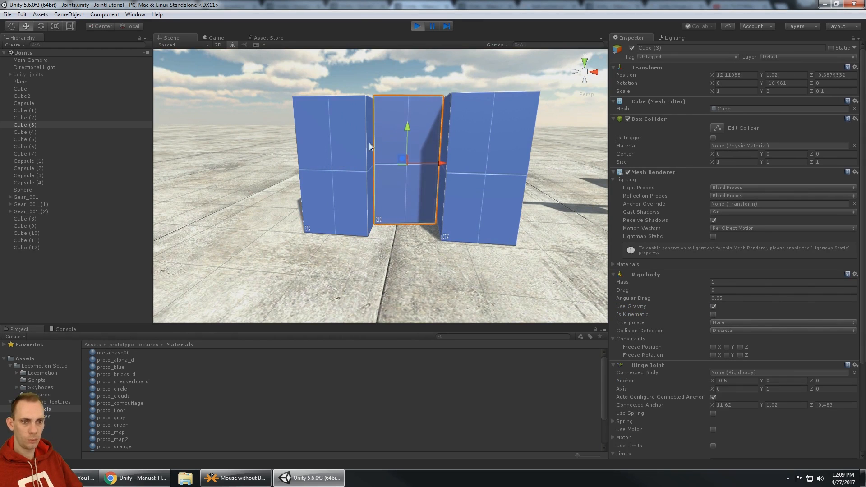
{"action": "left_click_drag", "start_coordinate": [832, 366], "coordinate": [770, 373]}
{"action": "left_click_drag", "start_coordinate": [507, 134], "coordinate": [430, 172], "text": "alt"}
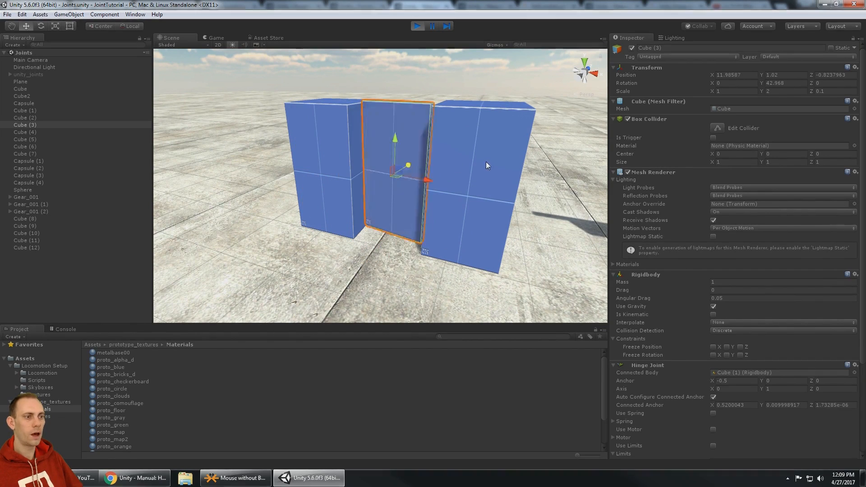
Stop the simulation to discard the runtime changes, restart Play mode and return to the Scene view.
{"action": "left_click", "coordinate": [417, 26]}
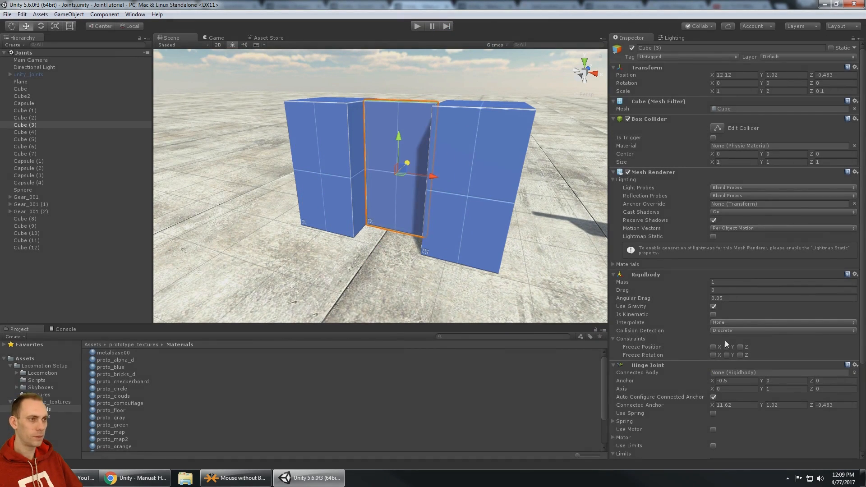
{"action": "left_click", "coordinate": [414, 26]}
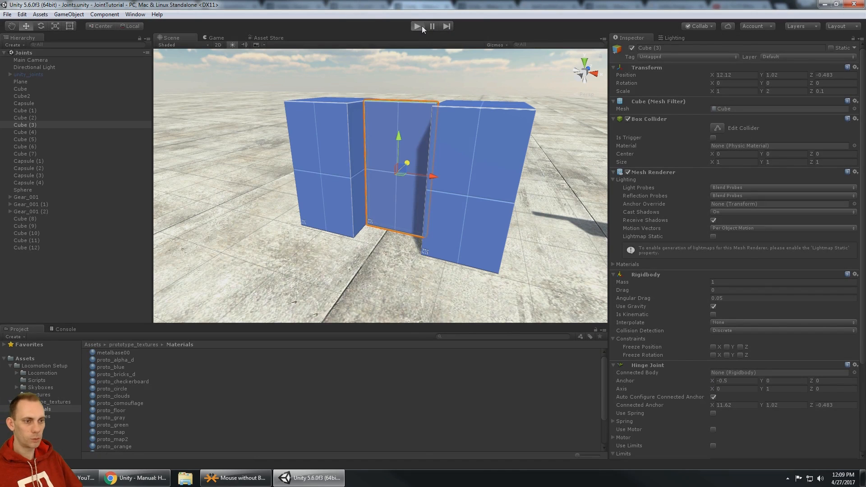
{"action": "left_click", "coordinate": [171, 38]}
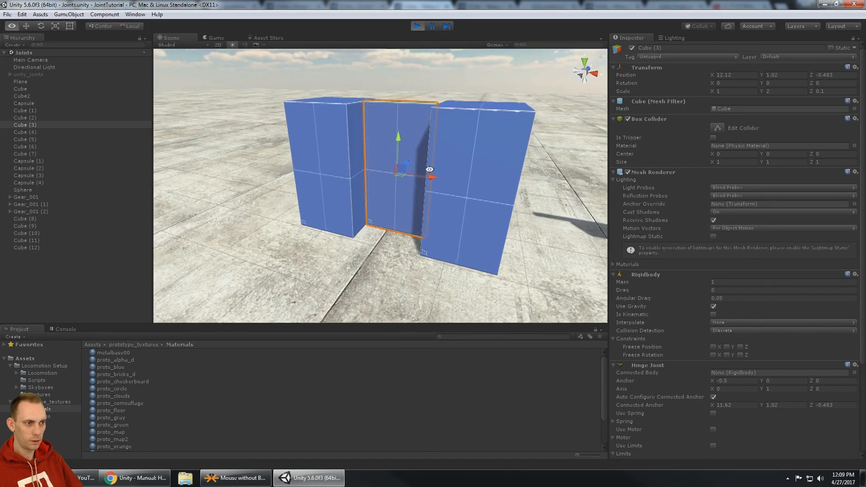
Select the doggy door panel hanging below the thin blue bar and examine how it swings on its Hinge Joint.
{"action": "left_click_drag", "start_coordinate": [410, 161], "coordinate": [475, 110], "text": "alt"}
{"action": "middle_click_drag", "start_coordinate": [475, 110], "coordinate": [430, 116]}
{"action": "left_click_drag", "start_coordinate": [431, 117], "coordinate": [465, 136], "text": "alt"}
{"action": "middle_click_drag", "start_coordinate": [465, 135], "coordinate": [363, 148]}
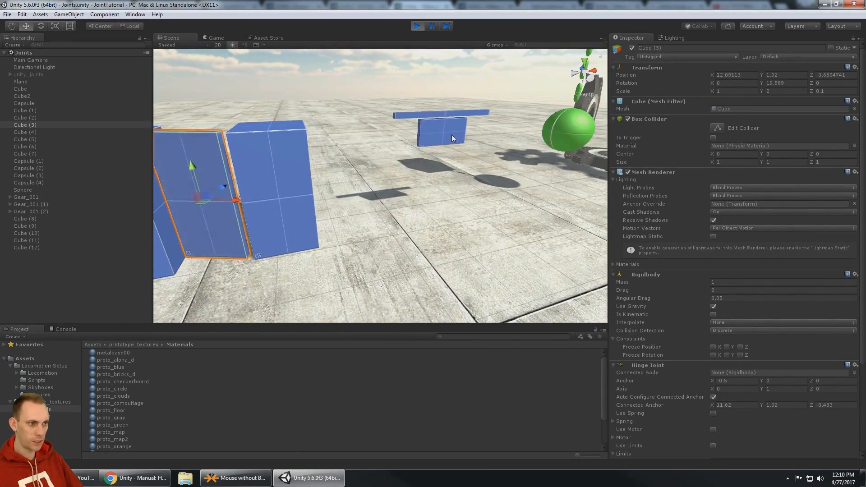
{"action": "left_click", "coordinate": [451, 134]}
{"action": "left_click_drag", "start_coordinate": [451, 134], "coordinate": [432, 129], "text": "alt"}
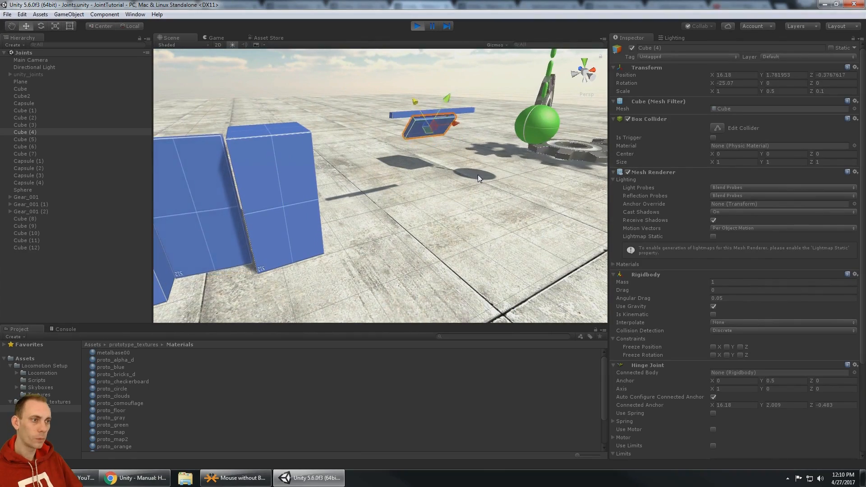
{"action": "middle_click_drag", "start_coordinate": [481, 174], "coordinate": [492, 198]}
{"action": "left_click_drag", "start_coordinate": [492, 198], "coordinate": [432, 179], "text": "alt"}
{"action": "scroll", "coordinate": [432, 179], "scroll_direction": "up", "scroll_amount": 5}
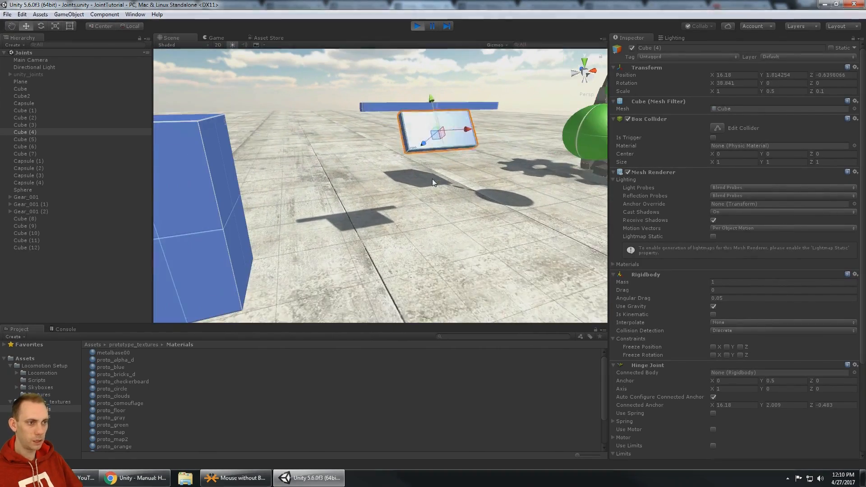
{"action": "middle_click_drag", "start_coordinate": [432, 179], "coordinate": [420, 194]}
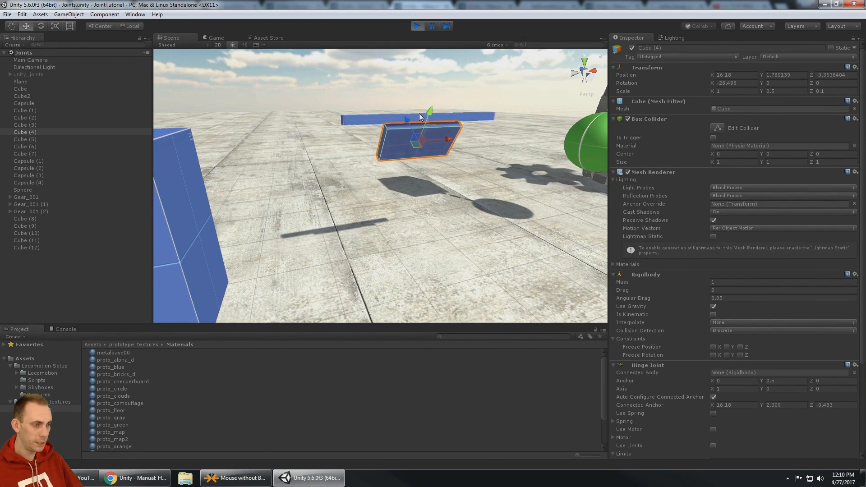
Review the doggy door's Hinge Joint settings, and inspect the Hinge Joint of the green sphere hanging from the chain.
{"action": "scroll", "coordinate": [746, 209], "scroll_direction": "down", "scroll_amount": 4}
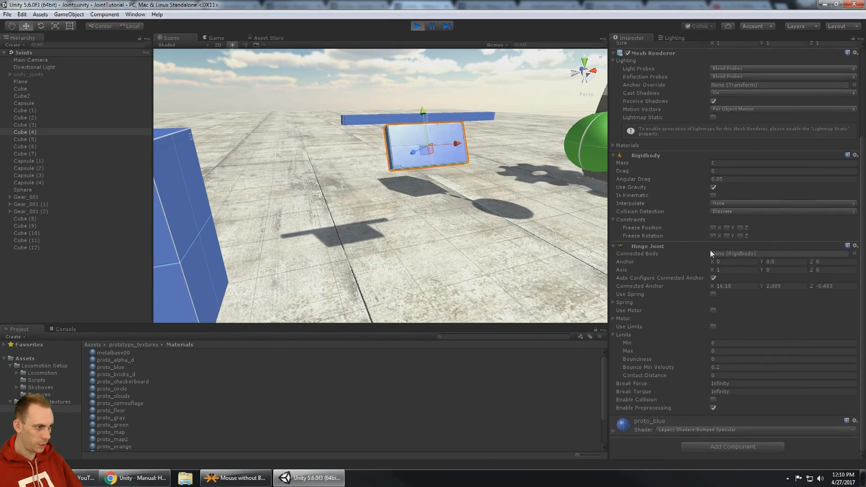
{"action": "middle_click_drag", "start_coordinate": [597, 132], "coordinate": [452, 152]}
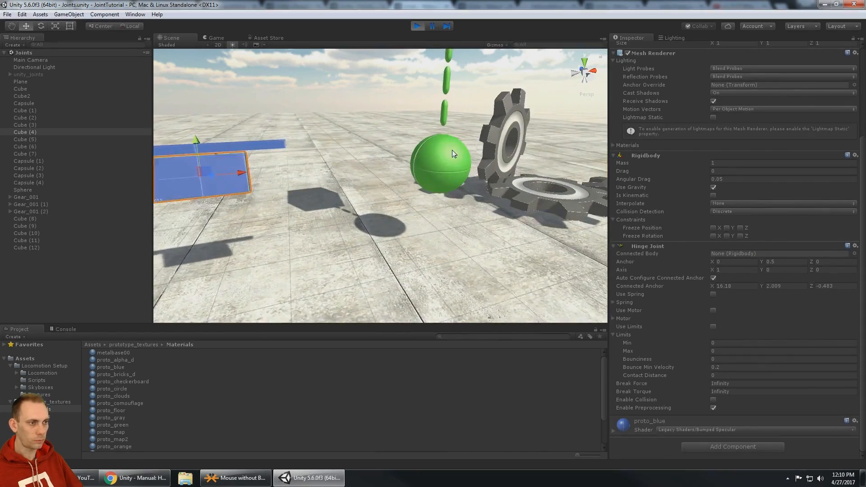
{"action": "scroll", "coordinate": [442, 176], "scroll_direction": "down", "scroll_amount": 4}
{"action": "middle_click_drag", "start_coordinate": [437, 182], "coordinate": [441, 195]}
{"action": "left_click", "coordinate": [426, 190]}
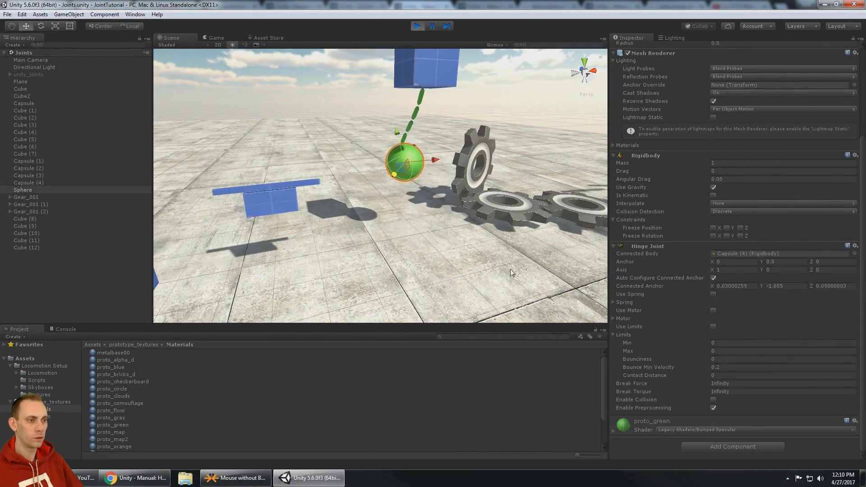
{"action": "left_click_drag", "start_coordinate": [485, 73], "coordinate": [410, 246], "text": "alt"}
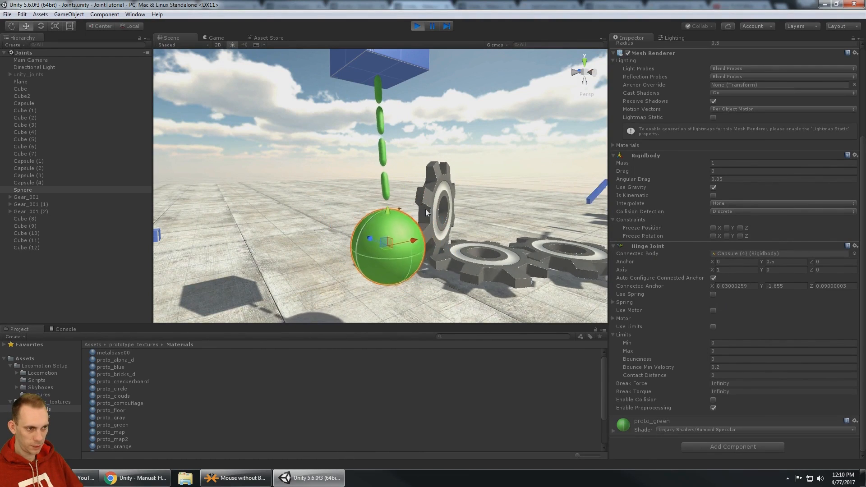
Inspect the Connected Body of the Hinge Joints on the two lowest chain links, Capsule (4) and Capsule (3).
{"action": "left_click", "coordinate": [378, 177]}
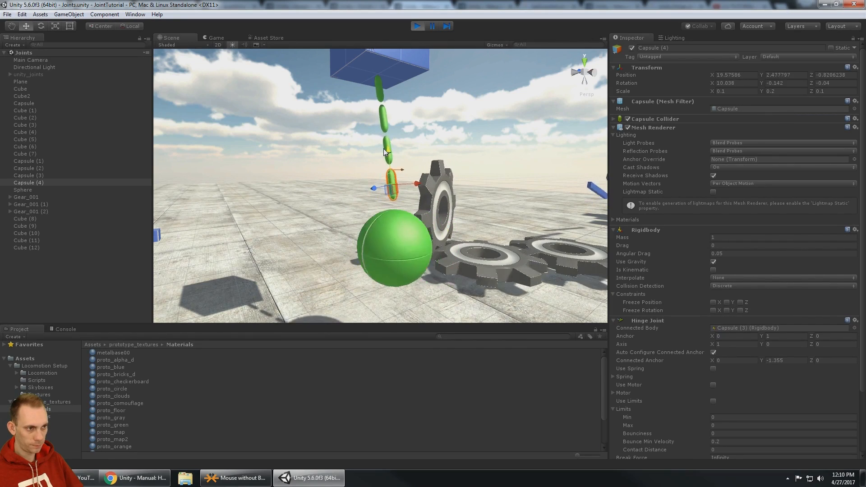
{"action": "left_click_drag", "start_coordinate": [366, 146], "coordinate": [376, 149], "text": "alt"}
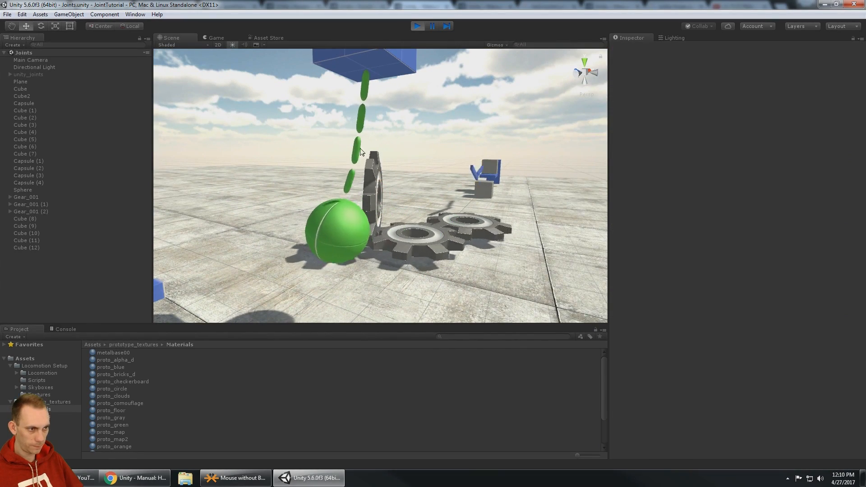
{"action": "left_click", "coordinate": [381, 153]}
{"action": "key", "text": "f"}
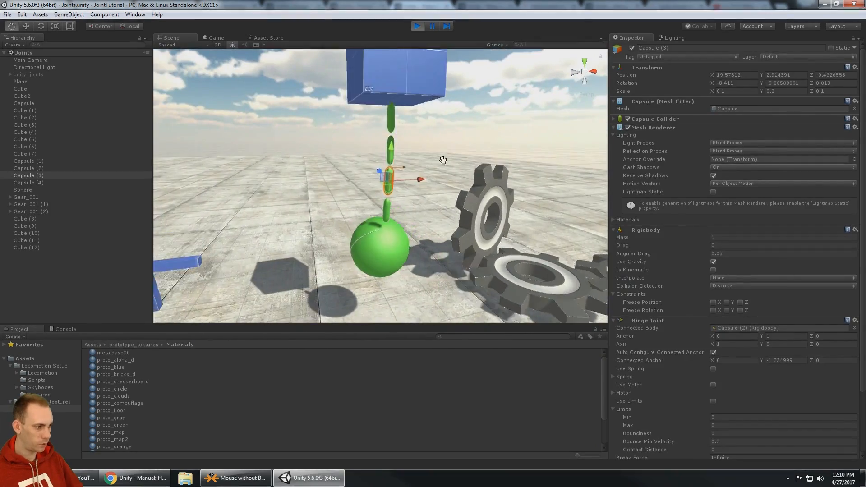
Inspect the Hinge Joints of the two upper chain links, Capsule (2) and Capsule (1), to see what each connects to.
{"action": "scroll", "coordinate": [376, 146], "scroll_direction": "down", "scroll_amount": 6}
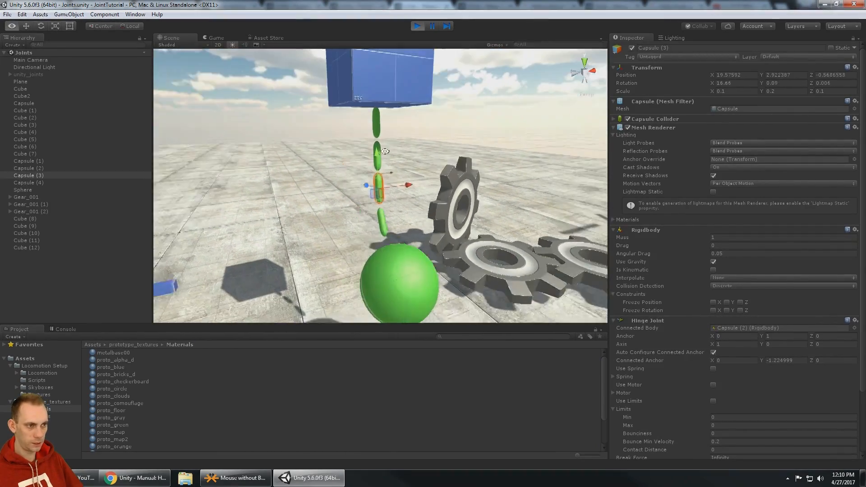
{"action": "left_click", "coordinate": [376, 146]}
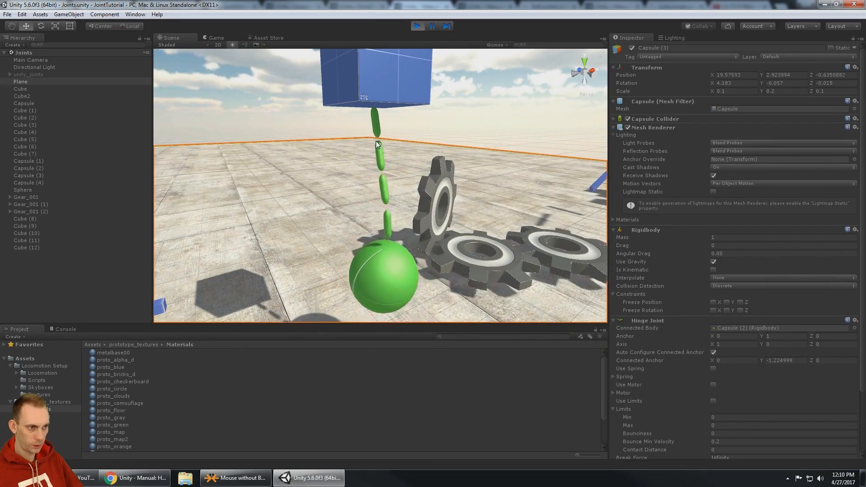
{"action": "left_click_drag", "start_coordinate": [368, 117], "coordinate": [437, 117], "text": "alt"}
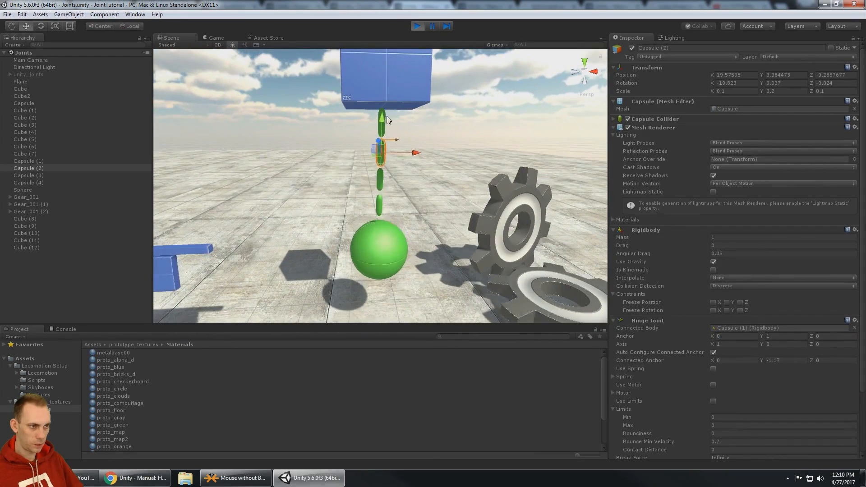
{"action": "left_click_drag", "start_coordinate": [382, 115], "coordinate": [400, 113], "text": "alt"}
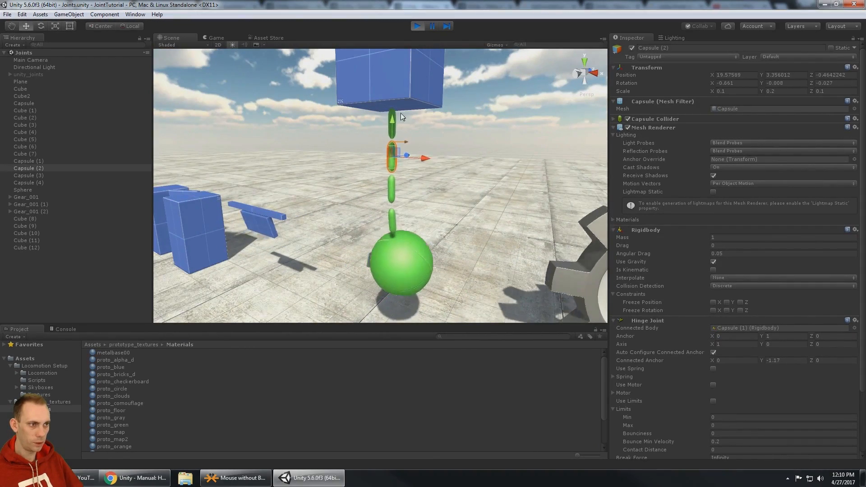
{"action": "left_click", "coordinate": [391, 111]}
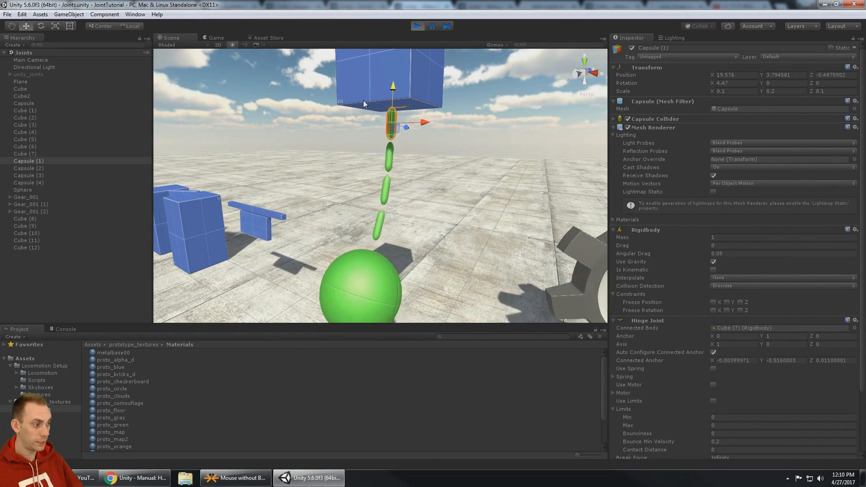
{"action": "scroll", "coordinate": [600, 217], "scroll_direction": "down", "scroll_amount": 3}
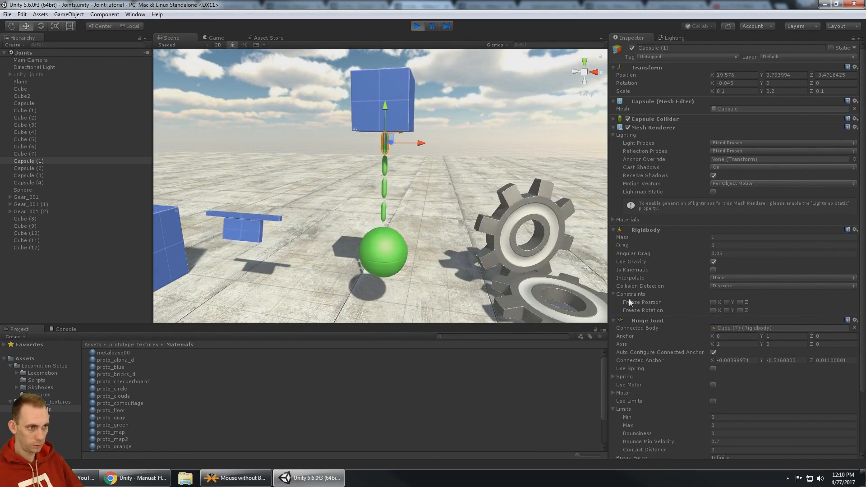
Select the blue cube holding the top of the chain and examine its Rigidbody settings.
{"action": "left_click", "coordinate": [385, 93]}
{"action": "left_click_drag", "start_coordinate": [339, 134], "coordinate": [426, 137], "text": "alt"}
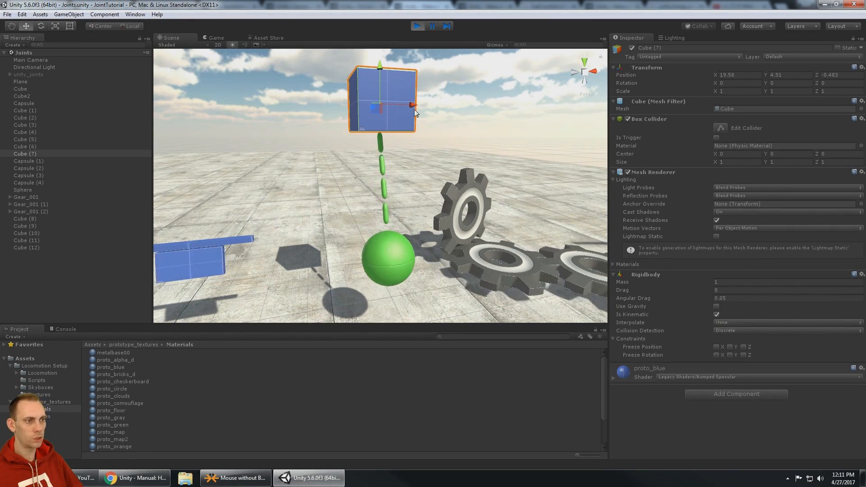
{"action": "left_click_drag", "start_coordinate": [414, 110], "coordinate": [466, 165], "text": "alt"}
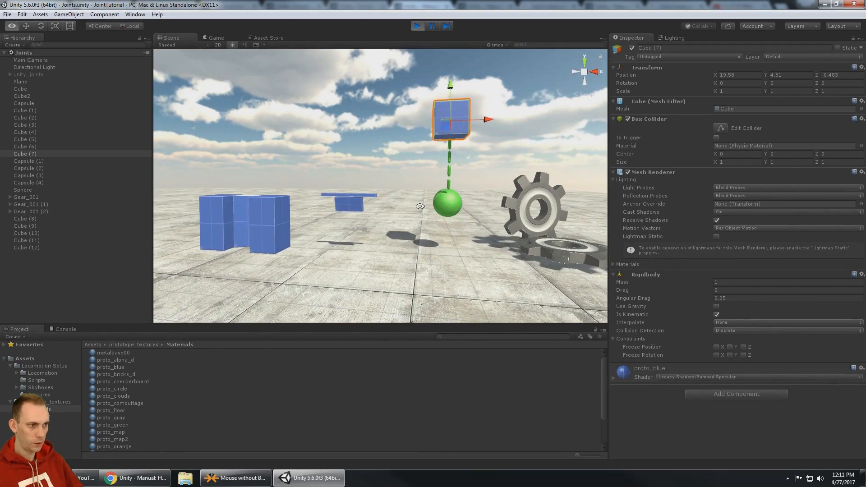
{"action": "left_click_drag", "start_coordinate": [320, 208], "coordinate": [423, 210], "text": "alt"}
{"action": "middle_click_drag", "start_coordinate": [313, 228], "coordinate": [385, 215]}
{"action": "middle_click_drag", "start_coordinate": [519, 168], "coordinate": [500, 177]}
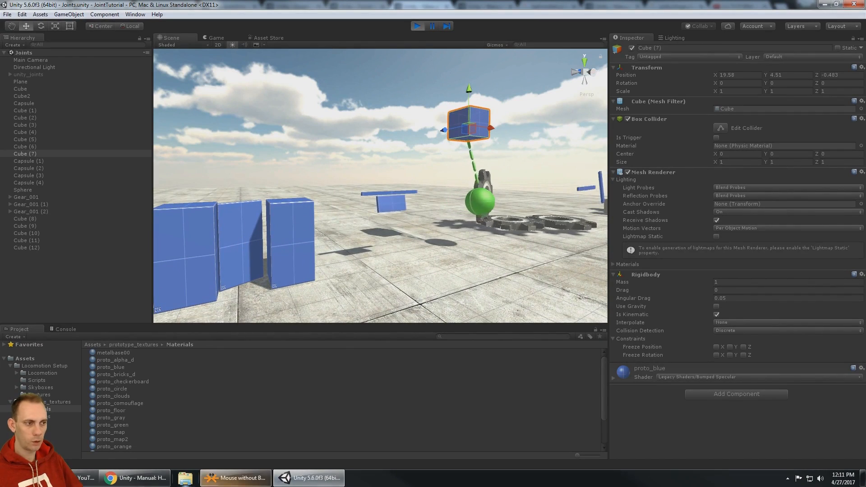
Select the green sphere and examine how it swings at the end of the chain.
{"action": "left_click", "coordinate": [469, 229]}
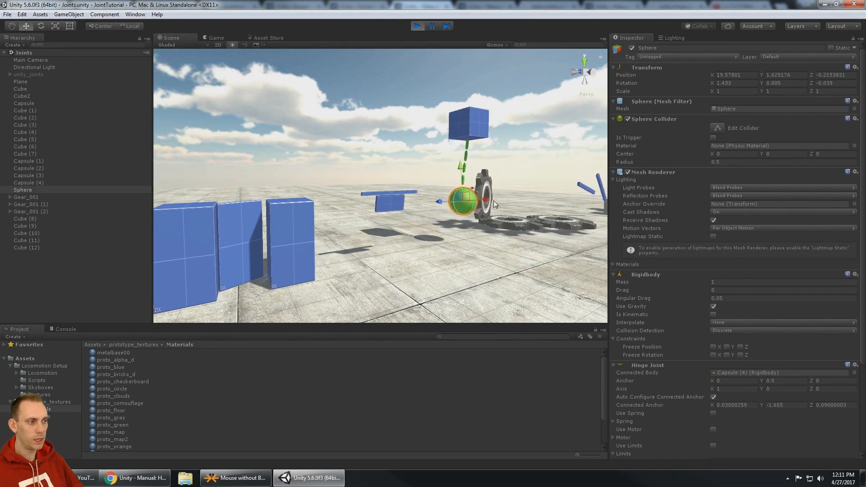
{"action": "left_click_drag", "start_coordinate": [472, 235], "coordinate": [464, 200], "text": "alt"}
{"action": "middle_click_drag", "start_coordinate": [397, 141], "coordinate": [431, 127]}
{"action": "scroll", "coordinate": [431, 127], "scroll_direction": "up", "scroll_amount": 5}
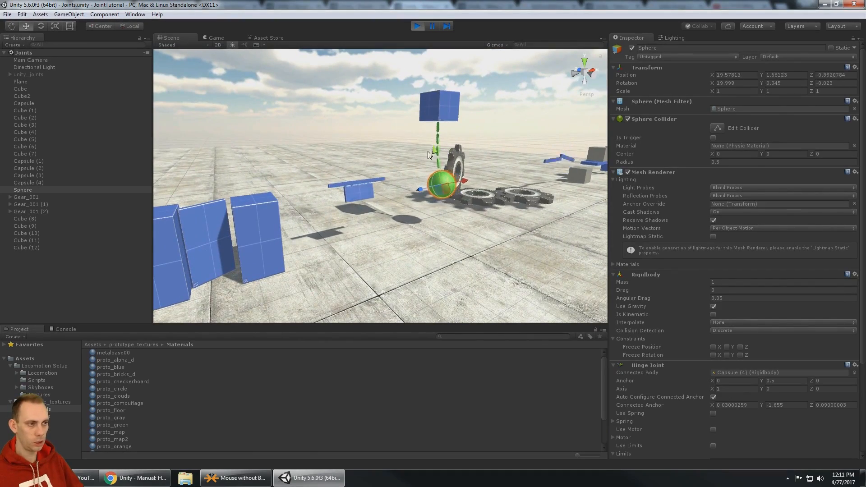
Switch to the Hinge Joint manual page in Chrome and read the Anchor and Axis property descriptions.
{"action": "key", "text": "alt+Tab"}
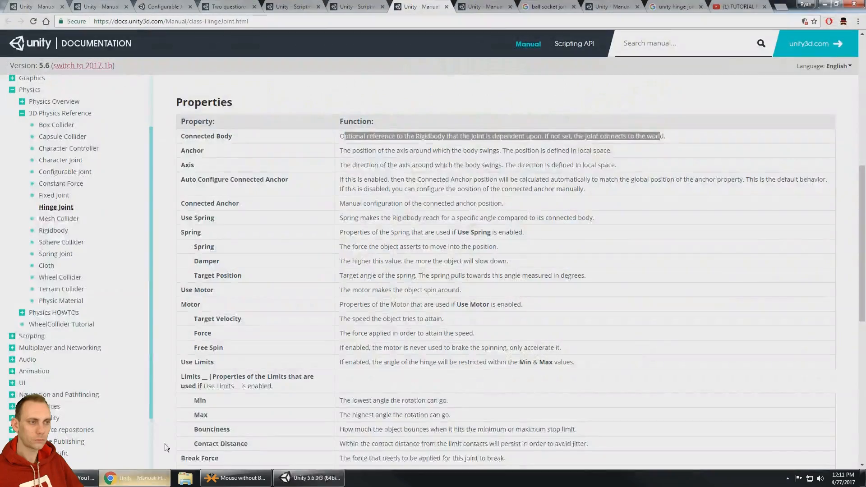
{"action": "left_click", "coordinate": [341, 150]}
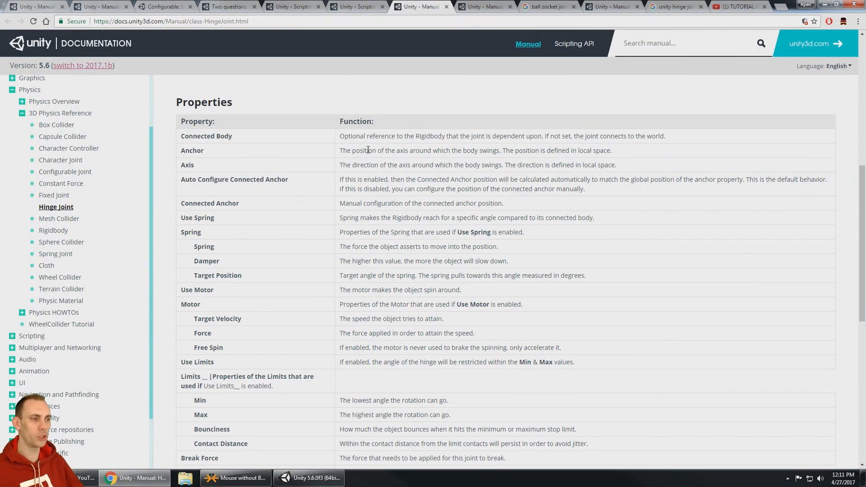
{"action": "scroll", "coordinate": [389, 149], "scroll_direction": "down", "scroll_amount": 1}
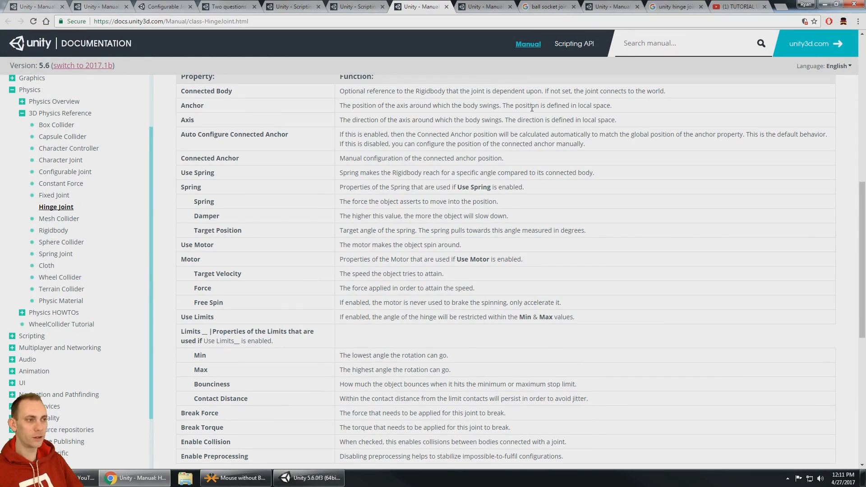
Return to Unity, select door panel Cube (3) and examine the Anchor and Axis values of its Hinge Joint.
{"action": "left_click", "coordinate": [309, 477]}
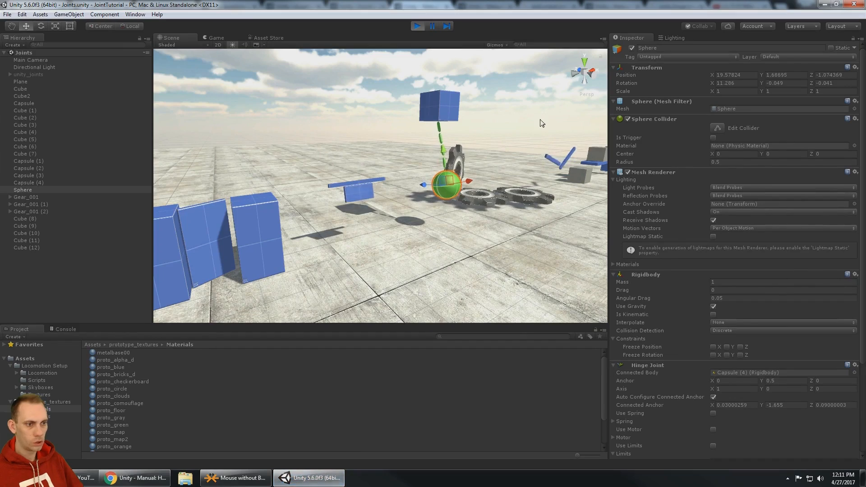
{"action": "scroll", "coordinate": [343, 218], "scroll_direction": "up", "scroll_amount": 8}
{"action": "middle_click_drag", "start_coordinate": [342, 218], "coordinate": [406, 202]}
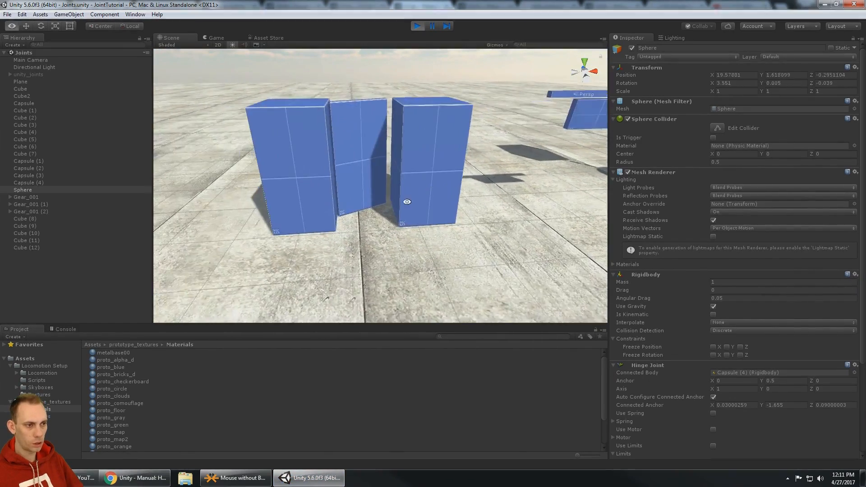
{"action": "left_click_drag", "start_coordinate": [406, 202], "coordinate": [393, 179], "text": "alt"}
{"action": "left_click", "coordinate": [356, 147]}
{"action": "scroll", "coordinate": [753, 325], "scroll_direction": "down", "scroll_amount": 5}
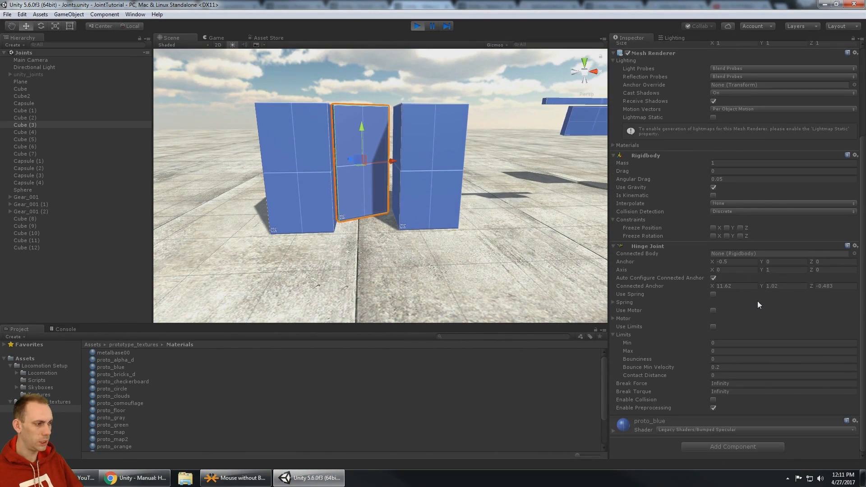
{"action": "left_click_drag", "start_coordinate": [475, 194], "coordinate": [425, 195], "text": "alt"}
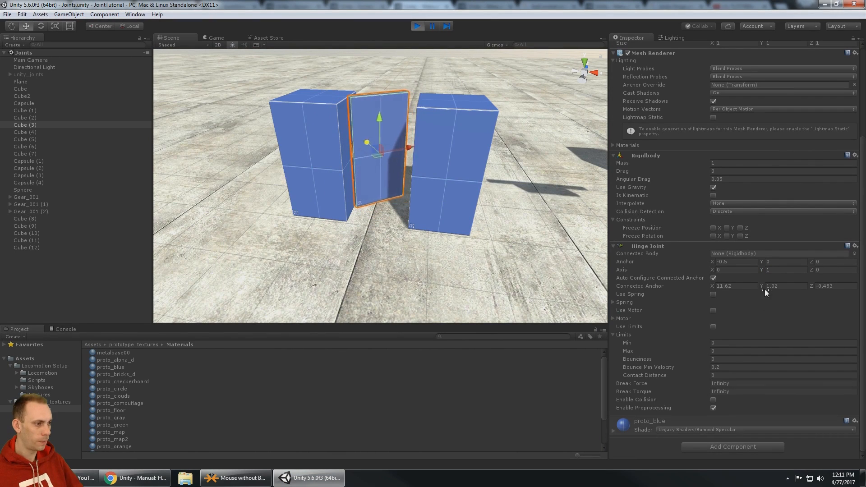
Set the Hinge Joint Axis of door panel Cube (3) to X 1 and Y 0 in the running scene.
{"action": "left_click", "coordinate": [742, 270]}
{"action": "type", "text": "1"}
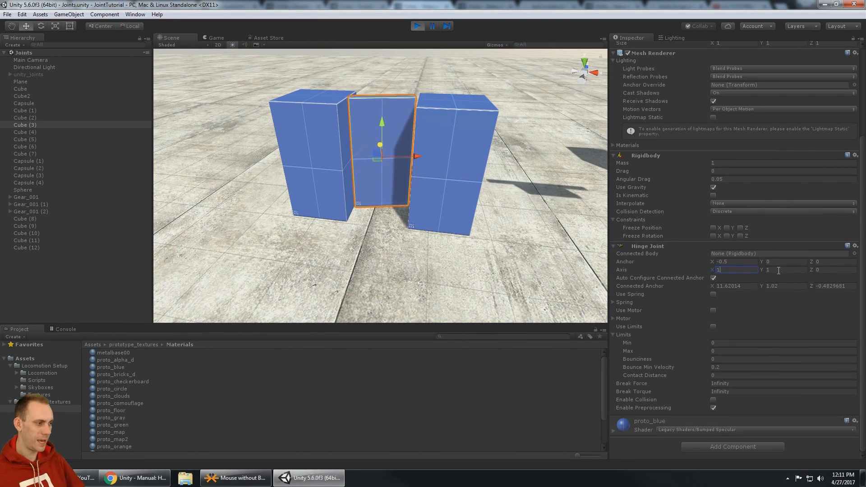
{"action": "left_click_drag", "start_coordinate": [381, 148], "coordinate": [410, 180], "text": "alt"}
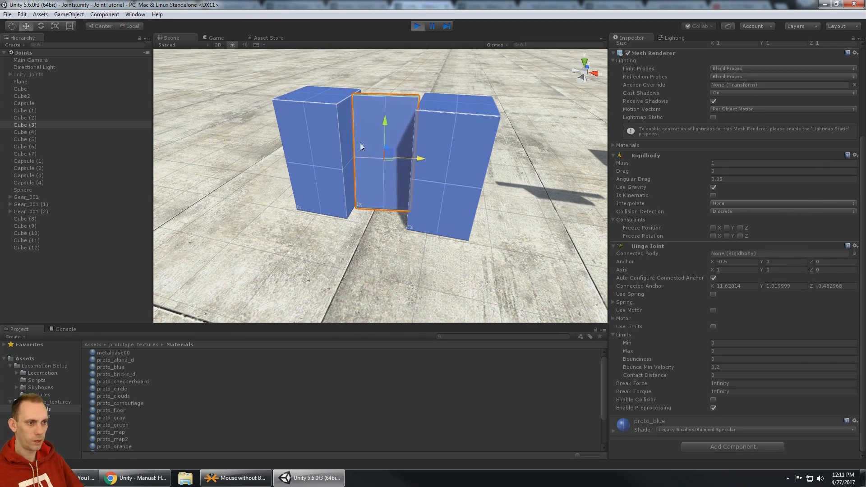
Deactivate the two door frame blocks, Cube (1) and Cube (2), on either side of the door panel.
{"action": "left_click", "coordinate": [372, 156]}
{"action": "left_click", "coordinate": [262, 140]}
{"action": "left_click", "coordinate": [309, 138]}
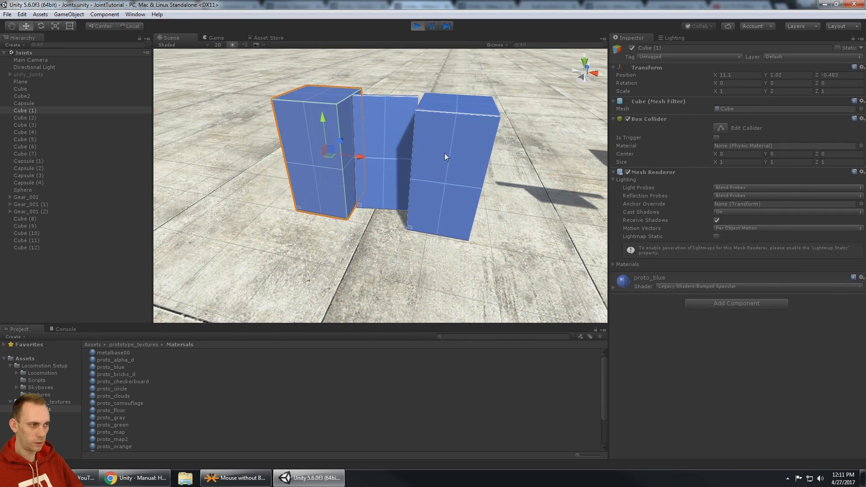
{"action": "left_click", "coordinate": [451, 173], "text": "shift"}
{"action": "left_click", "coordinate": [631, 47]}
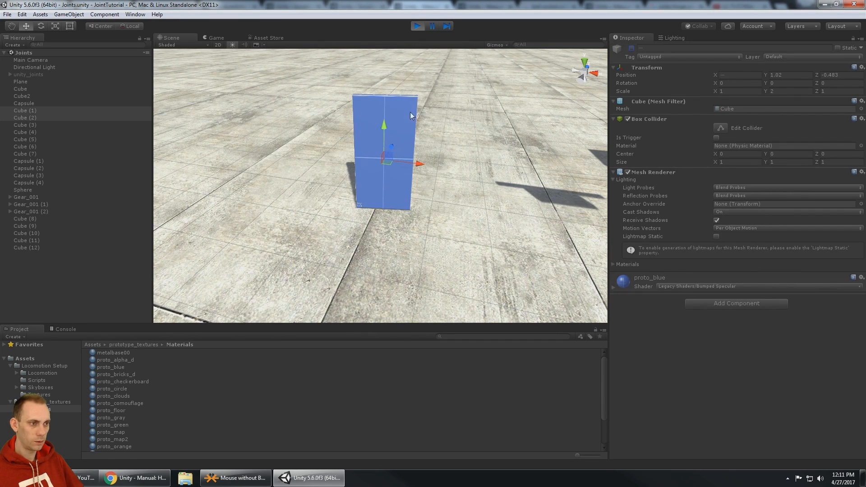
Examine the door panel's swing about X, and change its Hinge Joint Axis to X 0 and Z 1.
{"action": "left_click", "coordinate": [390, 136]}
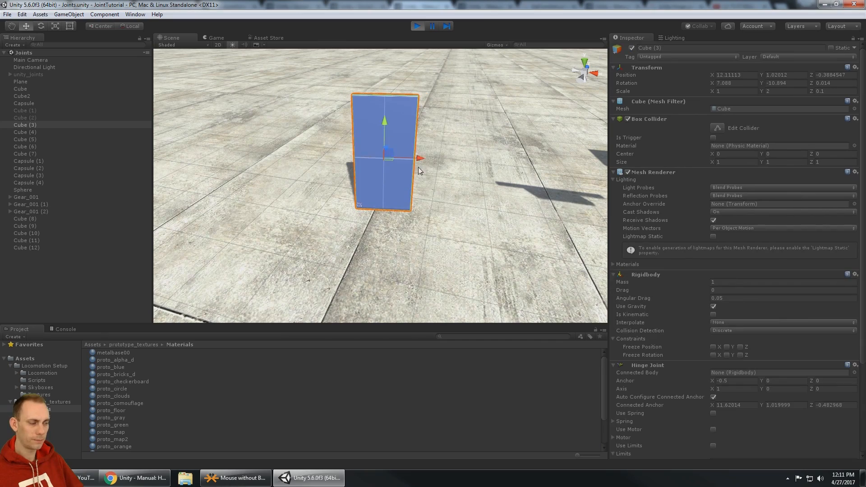
{"action": "left_click_drag", "start_coordinate": [469, 158], "coordinate": [563, 146], "text": "alt"}
{"action": "left_click", "coordinate": [820, 389]}
{"action": "type", "text": "1"}
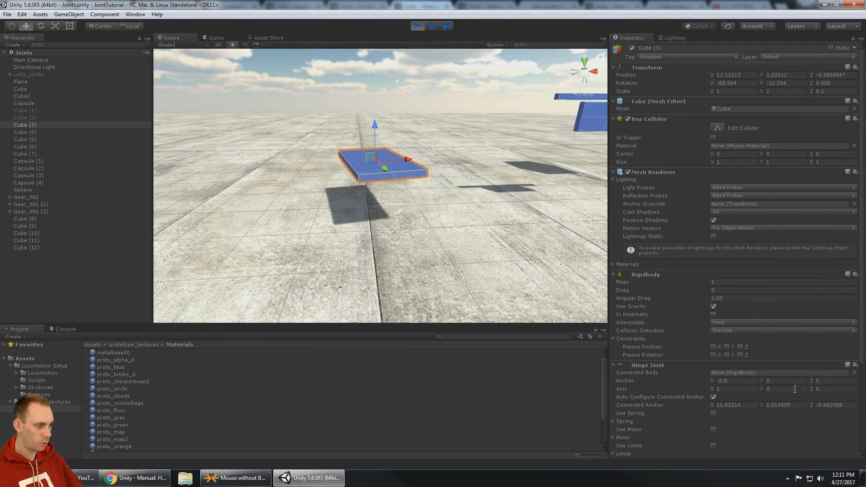
{"action": "left_click", "coordinate": [742, 387]}
{"action": "type", "text": "0"}
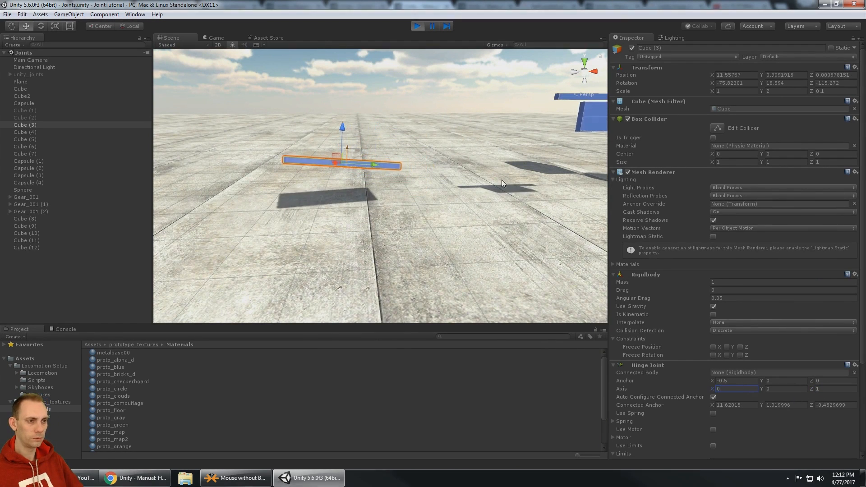
{"action": "left_click_drag", "start_coordinate": [453, 177], "coordinate": [405, 161], "text": "alt"}
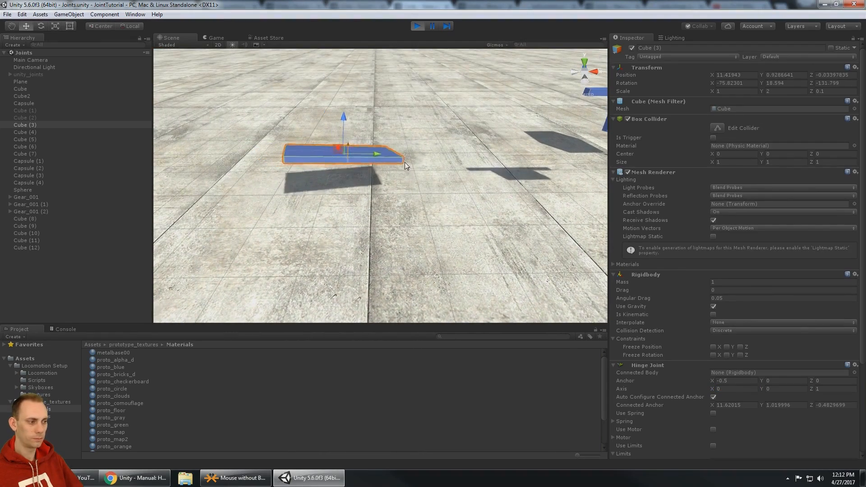
Stop the simulation to discard the runtime changes and review the Hinge Joint Axis of door panel Cube (3).
{"action": "left_click", "coordinate": [417, 25]}
{"action": "left_click_drag", "start_coordinate": [376, 173], "coordinate": [365, 143], "text": "alt"}
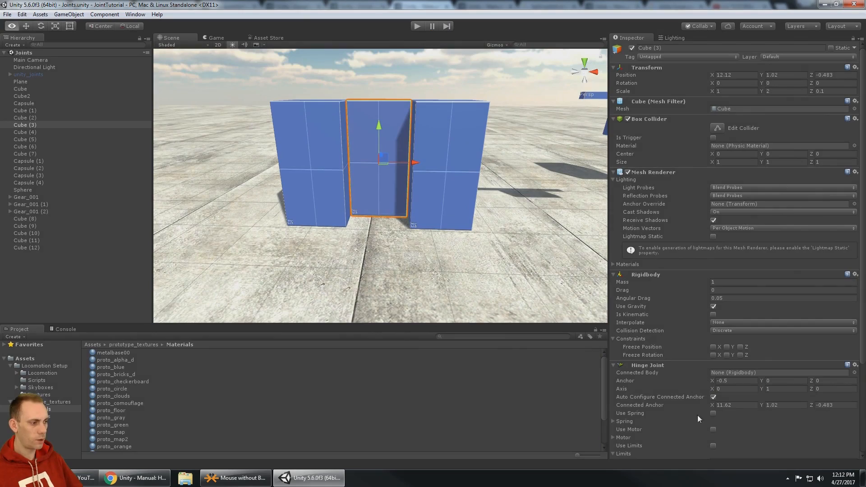
{"action": "left_click", "coordinate": [739, 389]}
{"action": "left_click", "coordinate": [786, 389]}
{"action": "middle_click_drag", "start_coordinate": [387, 215], "coordinate": [230, 200]}
{"action": "scroll", "coordinate": [465, 143], "scroll_direction": "up", "scroll_amount": 2}
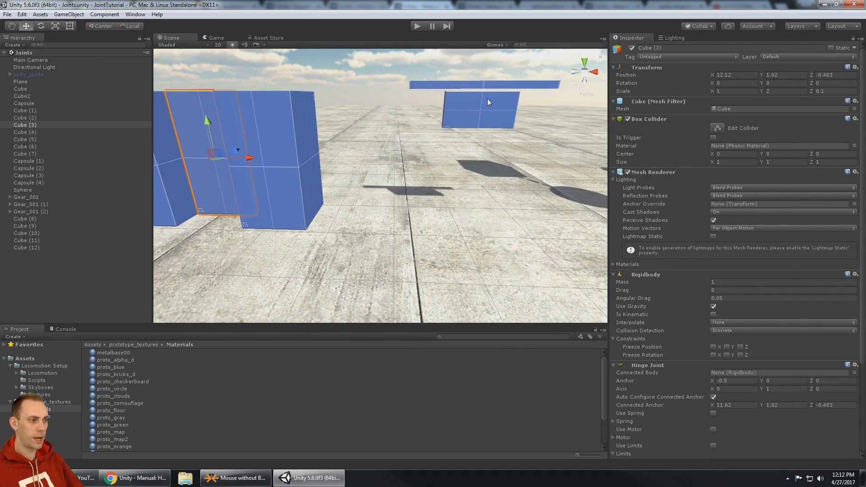
Run the simulation to examine doggy door Cube (4) swinging about the X axis of its Hinge Joint.
{"action": "left_click", "coordinate": [488, 99]}
{"action": "right_click_drag", "start_coordinate": [426, 197], "coordinate": [442, 180]}
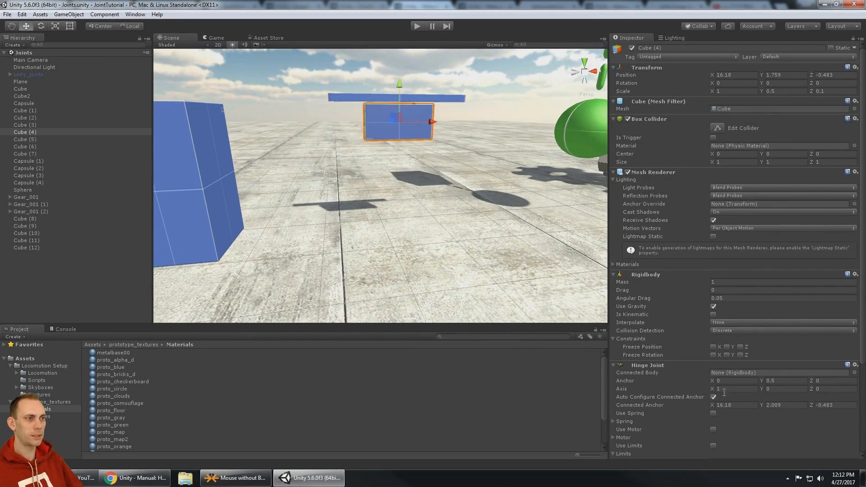
{"action": "left_click_drag", "start_coordinate": [406, 198], "coordinate": [492, 183], "text": "alt"}
{"action": "left_click", "coordinate": [415, 27]}
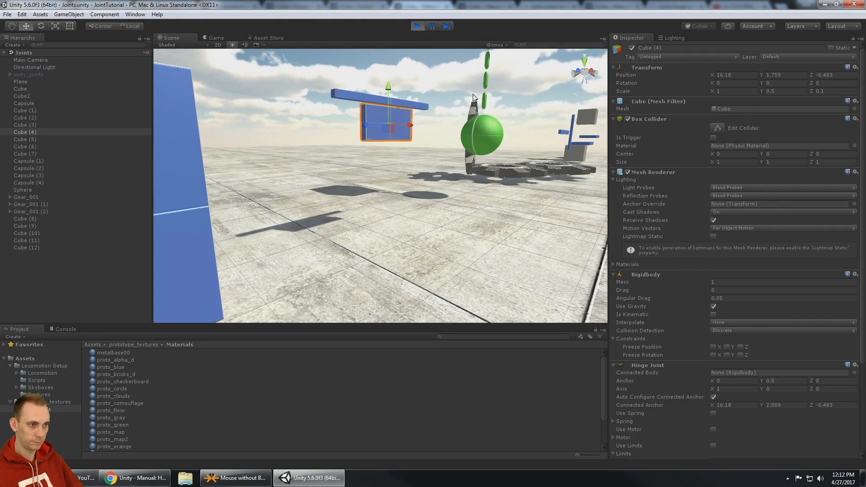
{"action": "left_click", "coordinate": [162, 39]}
{"action": "left_click_drag", "start_coordinate": [406, 142], "coordinate": [474, 147], "text": "alt"}
Examine the spinning motorized plank Cube (6) in the running scene together with its Hinge Joint Anchor and Z Axis.
{"action": "scroll", "coordinate": [478, 156], "scroll_direction": "down", "scroll_amount": 8}
{"action": "middle_click_drag", "start_coordinate": [481, 161], "coordinate": [114, 171]}
{"action": "middle_click_drag", "start_coordinate": [331, 155], "coordinate": [199, 157], "text": "alt"}
{"action": "scroll", "coordinate": [354, 139], "scroll_direction": "up", "scroll_amount": 6}
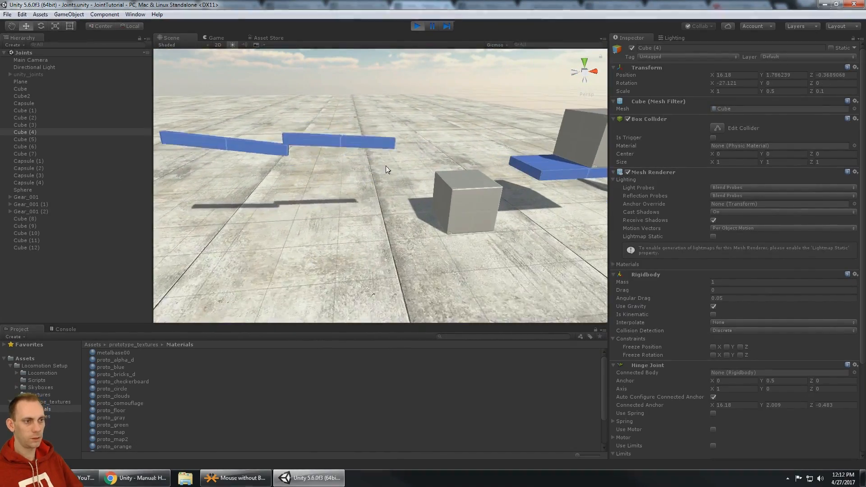
{"action": "scroll", "coordinate": [388, 170], "scroll_direction": "up", "scroll_amount": 2}
{"action": "left_click_drag", "start_coordinate": [404, 192], "coordinate": [387, 157], "text": "alt"}
{"action": "left_click", "coordinate": [371, 177]}
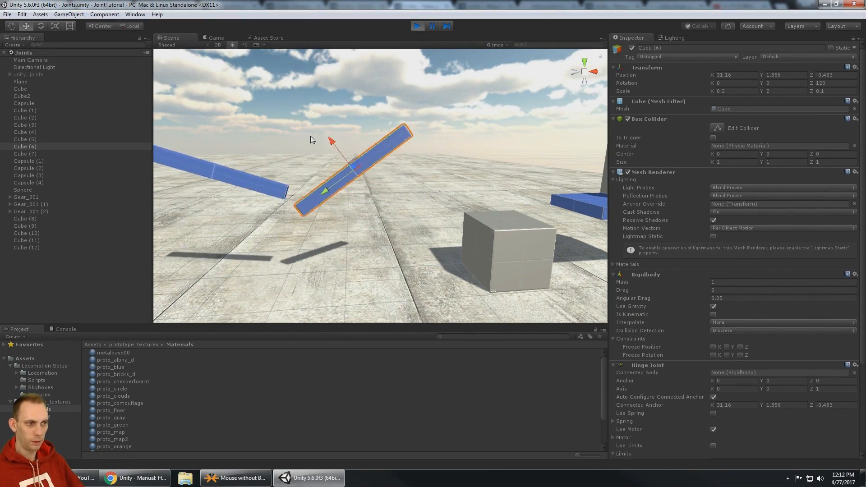
{"action": "left_click_drag", "start_coordinate": [221, 106], "coordinate": [252, 114], "text": "alt"}
{"action": "middle_click_drag", "start_coordinate": [251, 114], "coordinate": [380, 92], "text": "alt"}
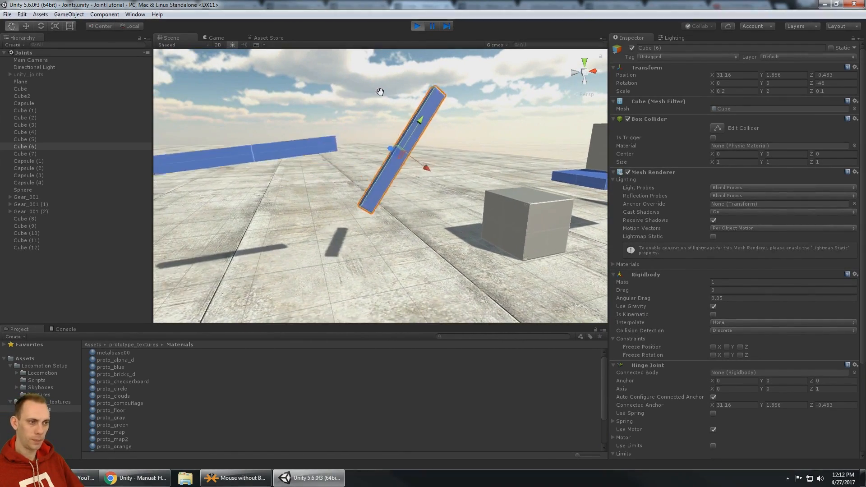
{"action": "left_click_drag", "start_coordinate": [483, 146], "coordinate": [446, 135], "text": "alt"}
{"action": "scroll", "coordinate": [788, 253], "scroll_direction": "down", "scroll_amount": 5}
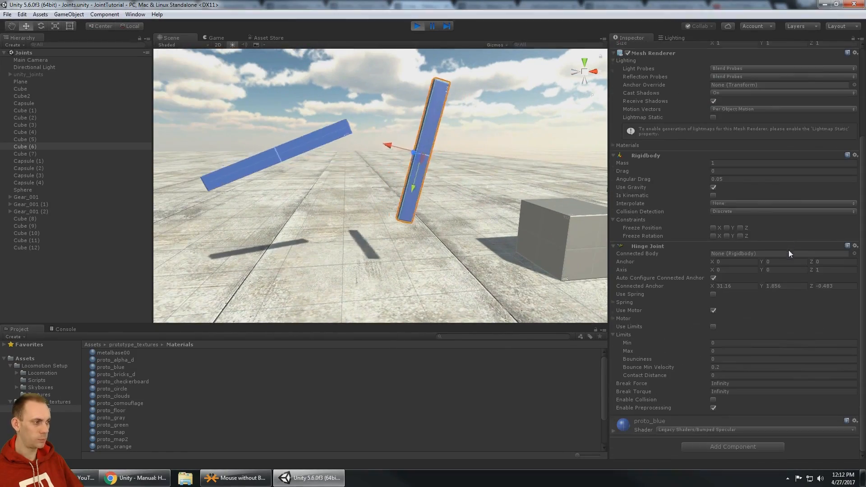
{"action": "left_click", "coordinate": [822, 270]}
{"action": "scroll", "coordinate": [465, 142], "scroll_direction": "down", "scroll_amount": 8}
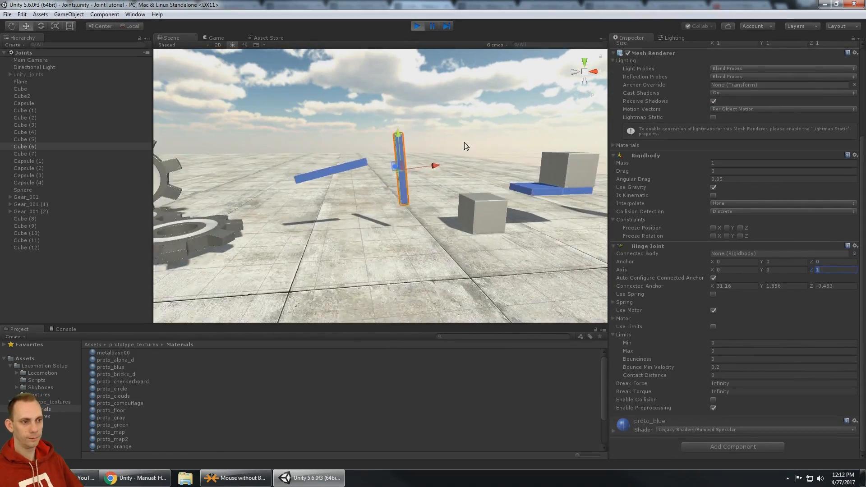
{"action": "scroll", "coordinate": [467, 154], "scroll_direction": "down", "scroll_amount": 10}
{"action": "middle_click_drag", "start_coordinate": [171, 111], "coordinate": [363, 84]}
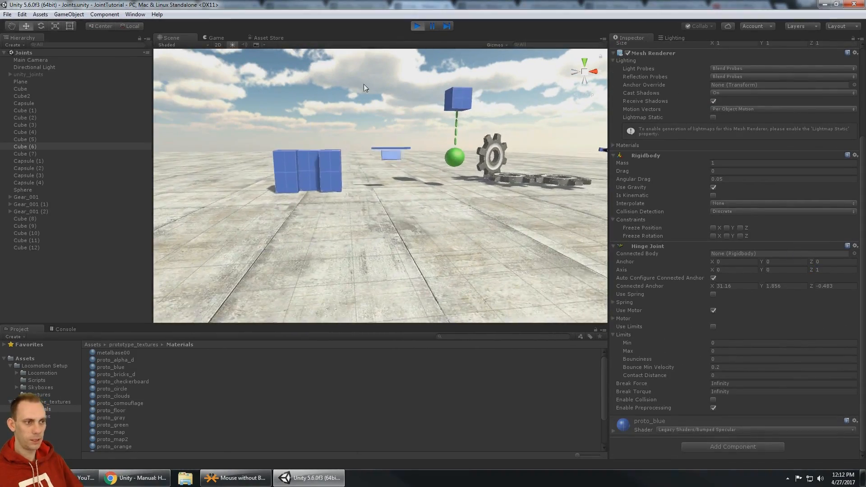
Switch to Chrome to read the Auto Configure Connected Anchor entry in the Hinge Joint documentation, and return to Unity.
{"action": "left_click", "coordinate": [135, 477]}
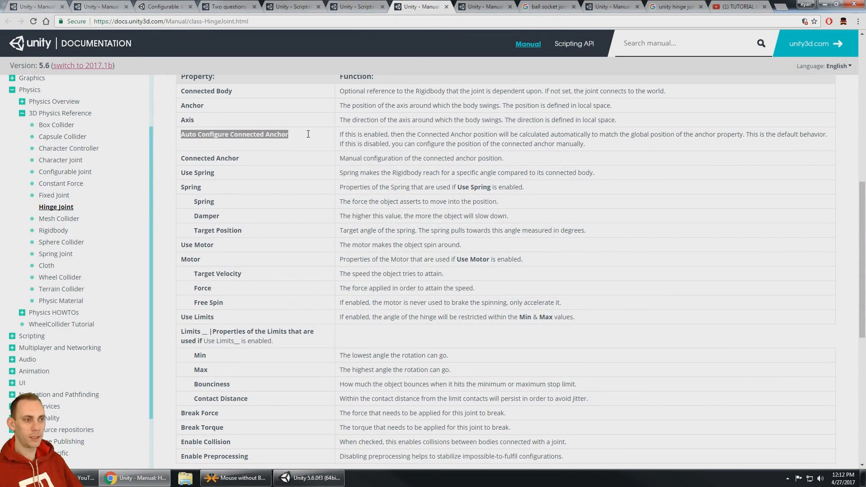
{"action": "left_click_drag", "start_coordinate": [343, 134], "coordinate": [398, 135]}
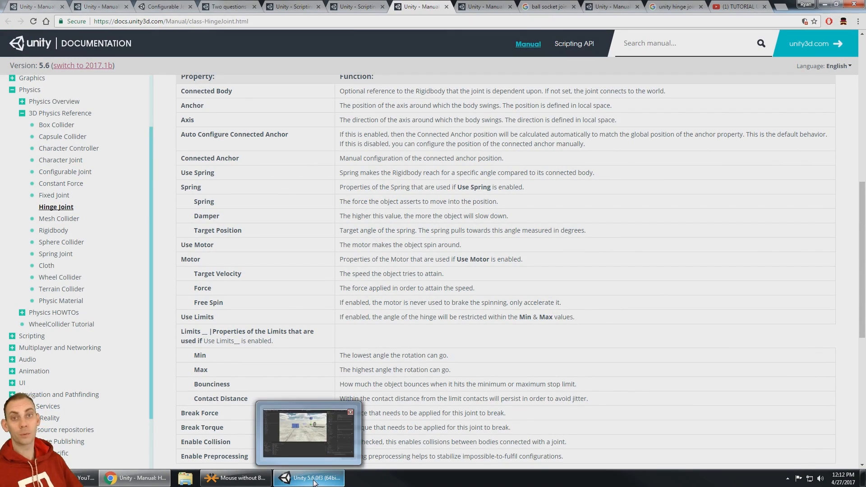
{"action": "left_click", "coordinate": [314, 482]}
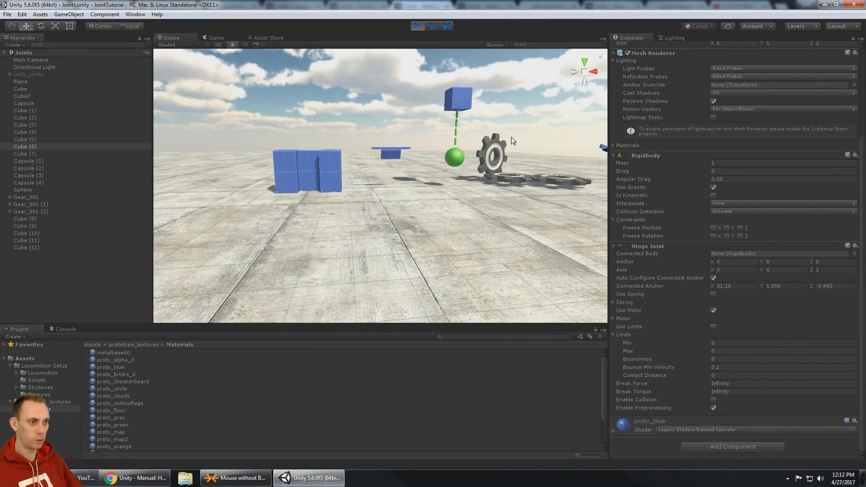
Select chain link Capsule (3) in the running scene and examine its Hinge Joint anchor relative to the link above.
{"action": "scroll", "coordinate": [390, 153], "scroll_direction": "up", "scroll_amount": 10}
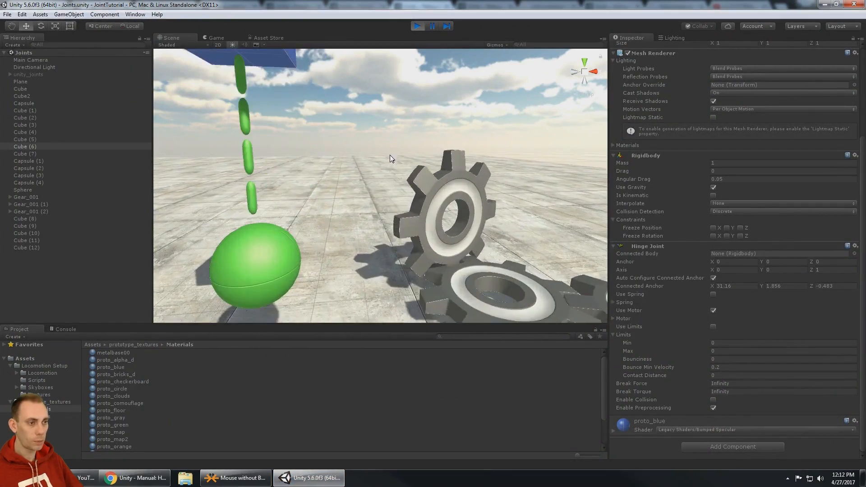
{"action": "left_click", "coordinate": [354, 138]}
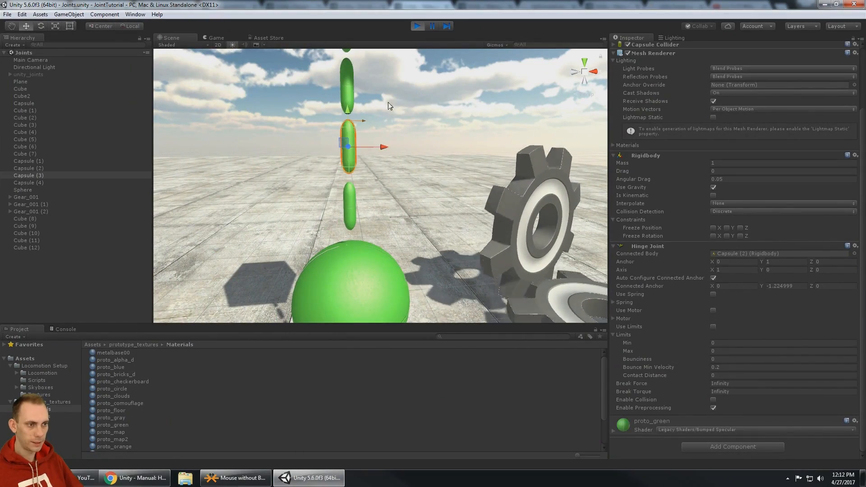
{"action": "key", "text": "f"}
{"action": "middle_click_drag", "start_coordinate": [452, 132], "coordinate": [452, 187]}
{"action": "scroll", "coordinate": [452, 135], "scroll_direction": "up", "scroll_amount": 8}
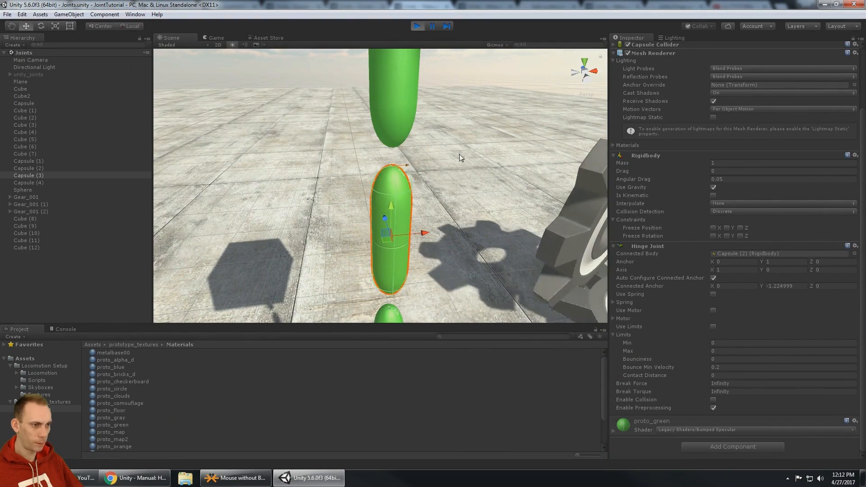
{"action": "scroll", "coordinate": [459, 153], "scroll_direction": "down", "scroll_amount": 5}
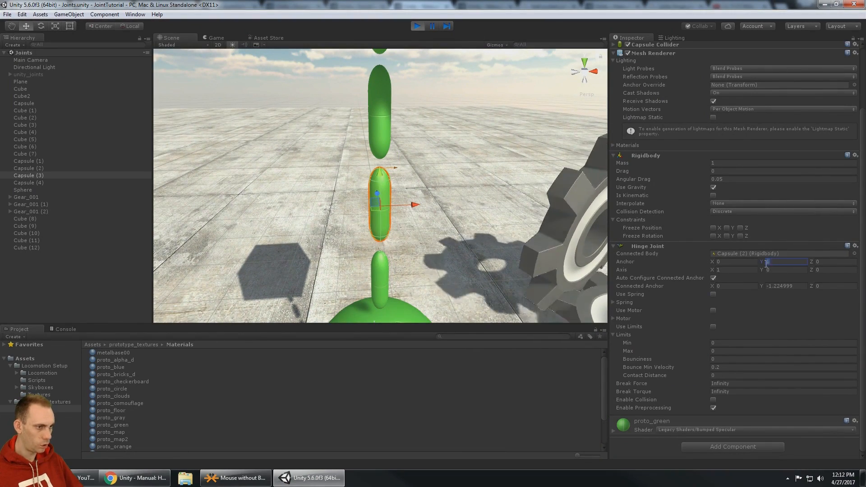
{"action": "left_click_drag", "start_coordinate": [492, 212], "coordinate": [384, 150], "text": "alt"}
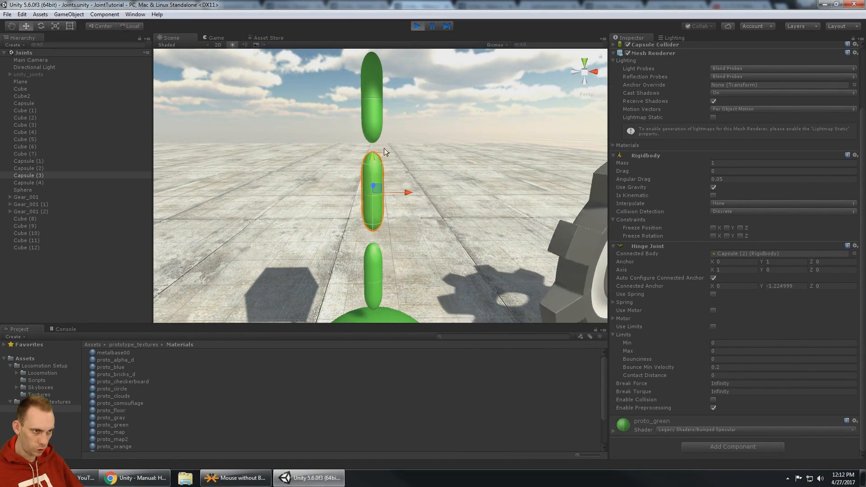
Change Capsule (3)'s Hinge Joint Anchor Y to 0.97 in the running scene, and stop the simulation to discard the change.
{"action": "left_click", "coordinate": [760, 262]}
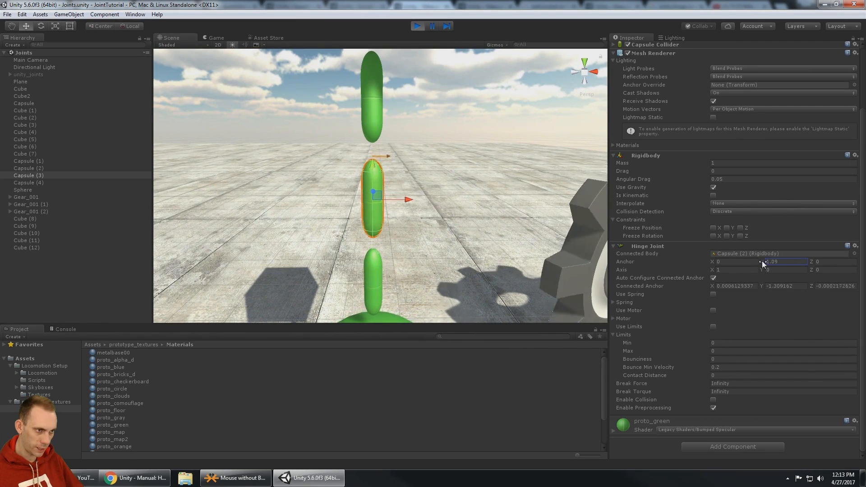
{"action": "type", "text": "-1"}
{"action": "left_click_drag", "start_coordinate": [761, 262], "coordinate": [760, 261]}
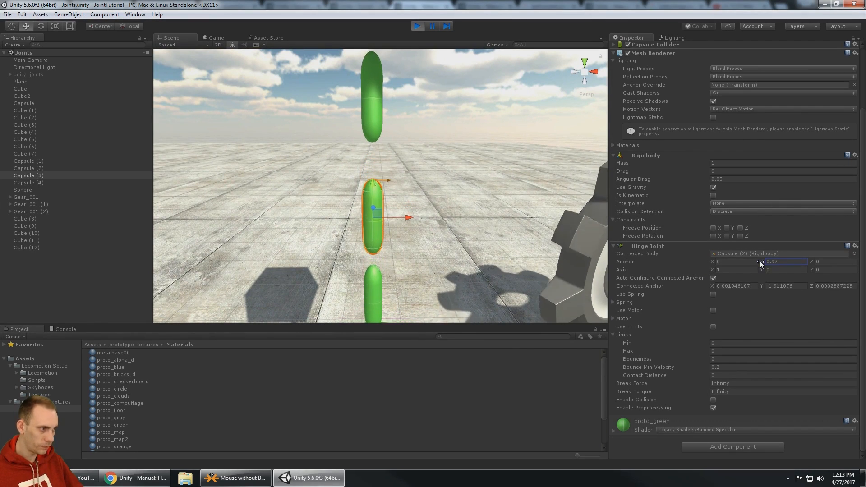
{"action": "middle_click_drag", "start_coordinate": [455, 185], "coordinate": [504, 175]}
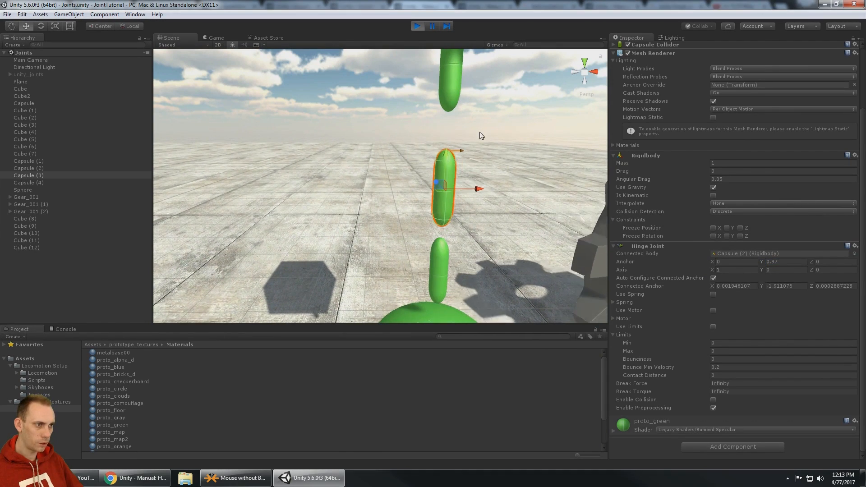
{"action": "left_click", "coordinate": [481, 133]}
{"action": "left_click", "coordinate": [416, 25]}
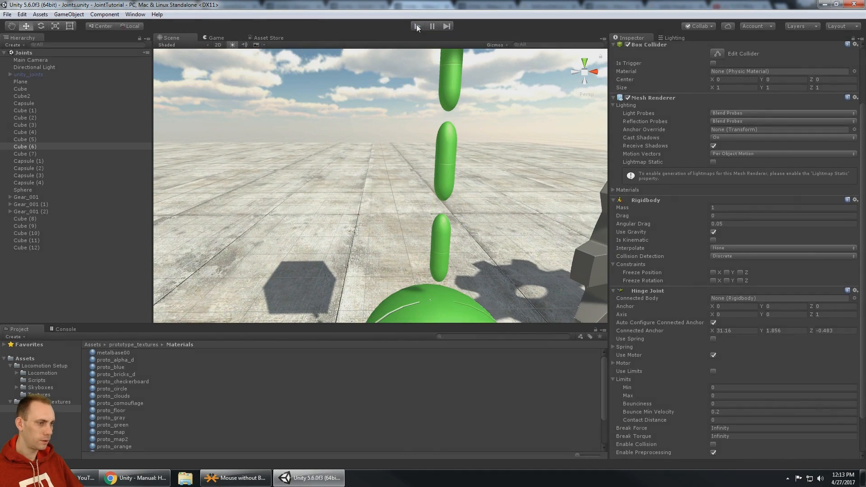
Disable Auto Configure Connected Anchor on Capsule (3), and set Connected Anchor Y to -1.01 and Anchor Y to 1.01.
{"action": "left_click", "coordinate": [451, 145]}
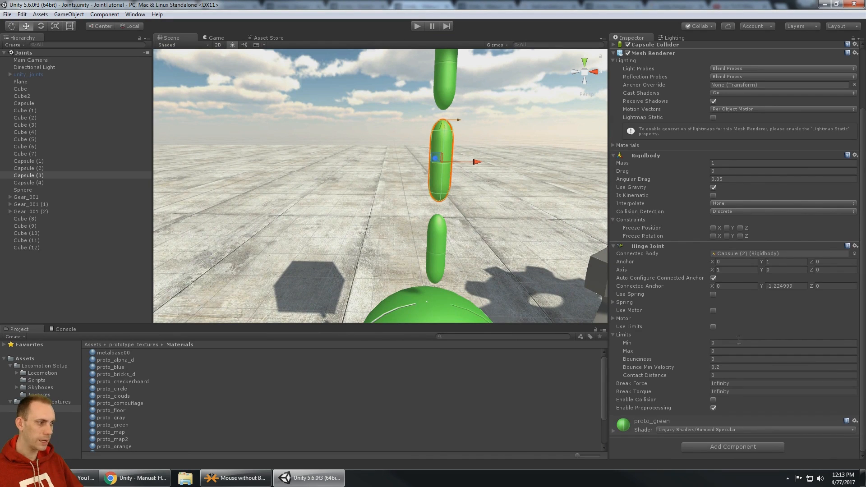
{"action": "left_click", "coordinate": [713, 277]}
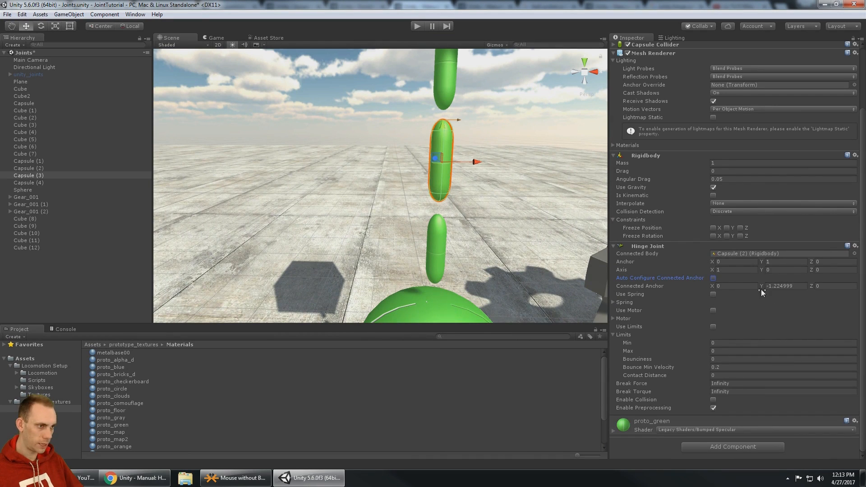
{"action": "left_click", "coordinate": [762, 287]}
{"action": "left_click_drag", "start_coordinate": [761, 287], "coordinate": [759, 287]}
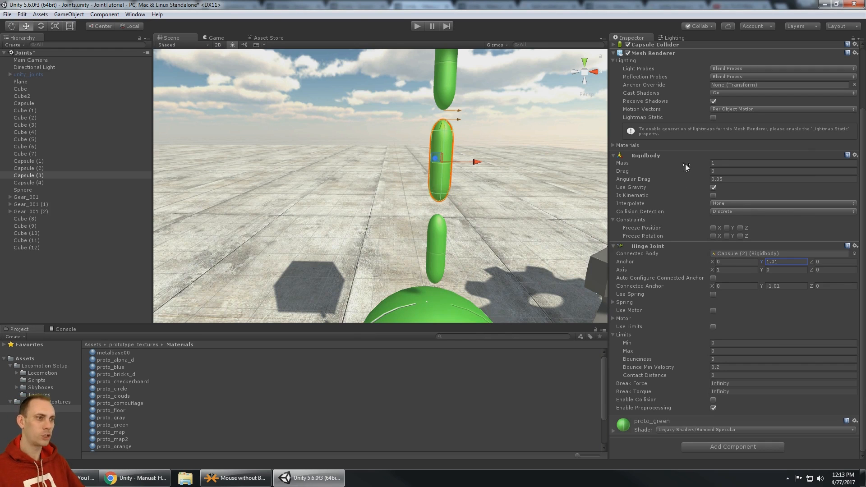
Examine the anchor and connected anchor markers in the gap between Capsule (3) and the link above it.
{"action": "scroll", "coordinate": [499, 110], "scroll_direction": "up", "scroll_amount": 8}
{"action": "scroll", "coordinate": [501, 108], "scroll_direction": "down", "scroll_amount": 5}
{"action": "middle_click_drag", "start_coordinate": [500, 109], "coordinate": [454, 141]}
{"action": "scroll", "coordinate": [454, 173], "scroll_direction": "up", "scroll_amount": 10}
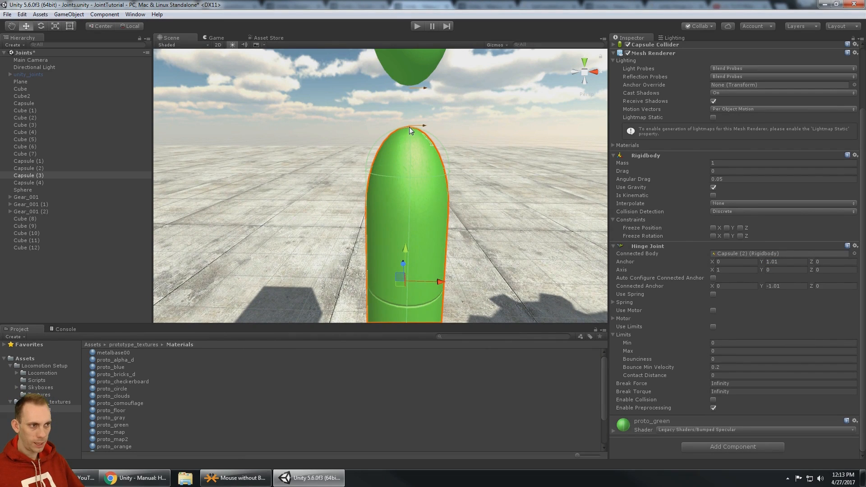
{"action": "left_click_drag", "start_coordinate": [410, 127], "coordinate": [469, 149], "text": "alt"}
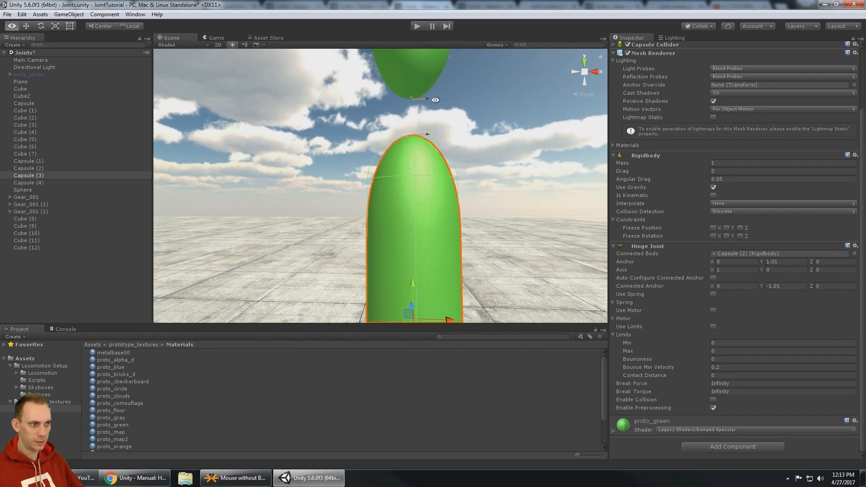
{"action": "middle_click_drag", "start_coordinate": [435, 99], "coordinate": [441, 118]}
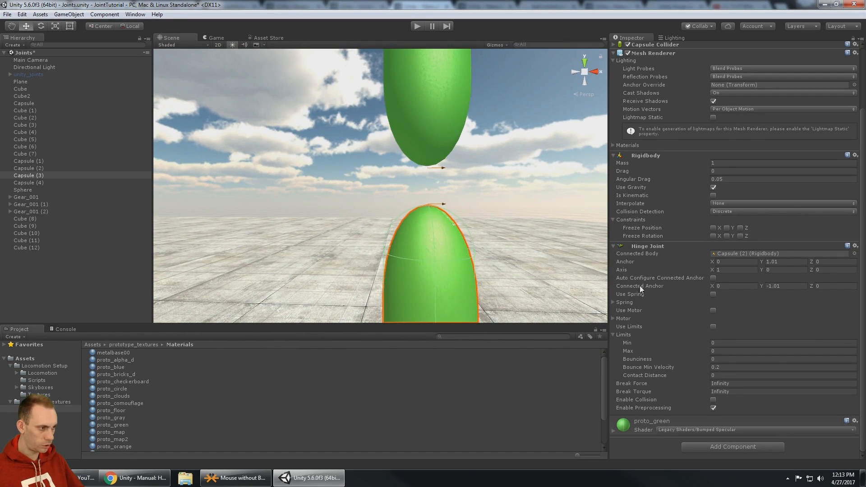
{"action": "left_click_drag", "start_coordinate": [429, 172], "coordinate": [429, 161], "text": "alt"}
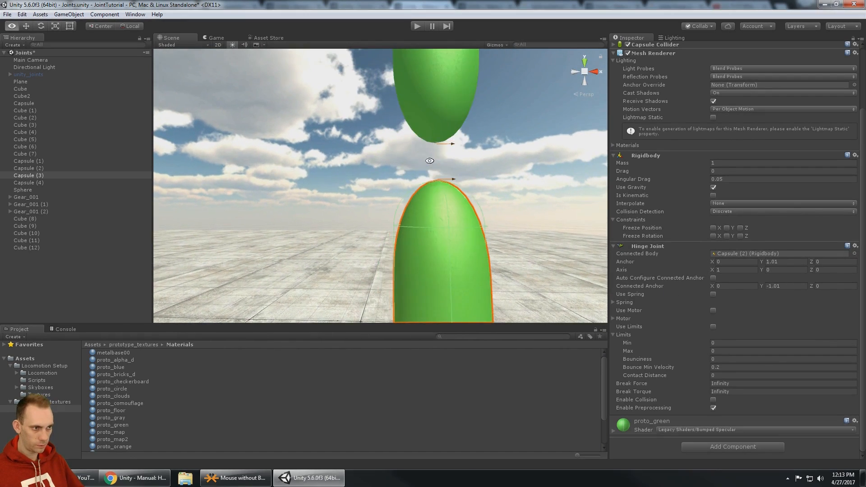
Set Capsule (3)'s Hinge Joint Connected Anchor Y to -1 and its Anchor Y to 1.
{"action": "left_click", "coordinate": [763, 286]}
{"action": "left_click_drag", "start_coordinate": [764, 285], "coordinate": [763, 285]}
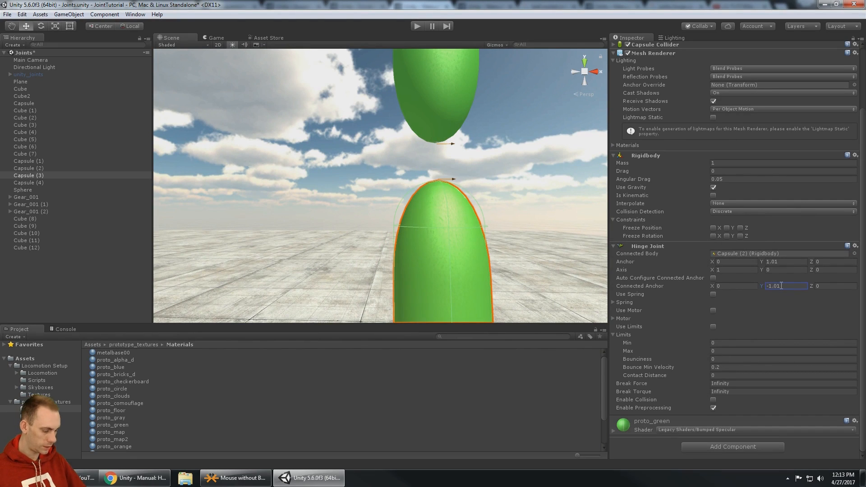
{"action": "left_click", "coordinate": [782, 286]}
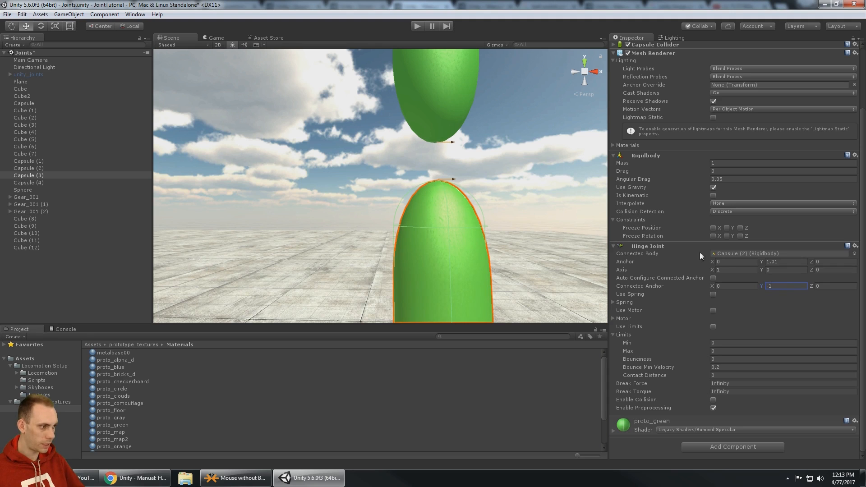
{"action": "left_click_drag", "start_coordinate": [509, 122], "coordinate": [516, 163], "text": "alt"}
{"action": "scroll", "coordinate": [534, 134], "scroll_direction": "down", "scroll_amount": 5}
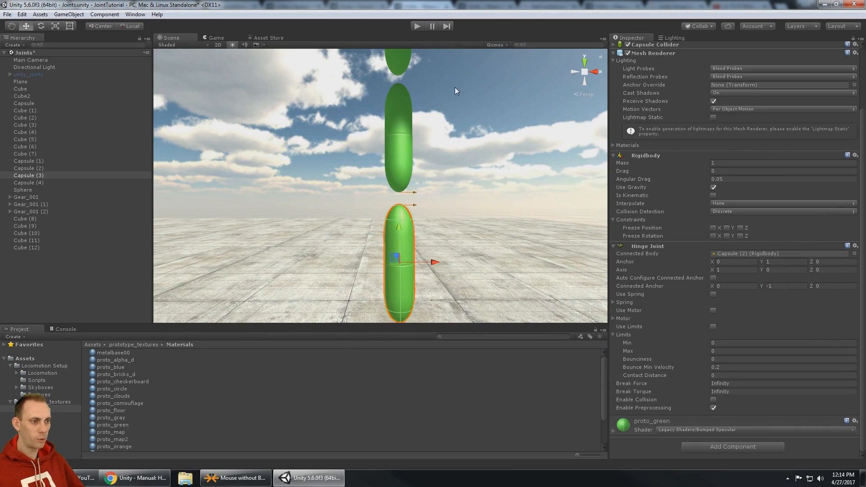
Disable Auto Configure Connected Anchor on chain link Capsule (2) and set its Connected Anchor Y to -0.99.
{"action": "middle_click_drag", "start_coordinate": [449, 134], "coordinate": [424, 141]}
{"action": "left_click", "coordinate": [400, 125]}
{"action": "middle_click_drag", "start_coordinate": [470, 101], "coordinate": [470, 124]}
{"action": "left_click_drag", "start_coordinate": [470, 124], "coordinate": [462, 139], "text": "alt"}
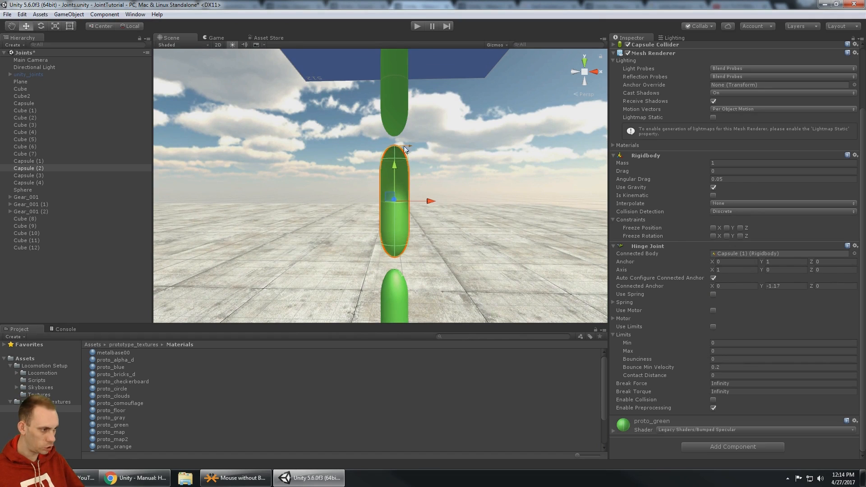
{"action": "left_click", "coordinate": [761, 284]}
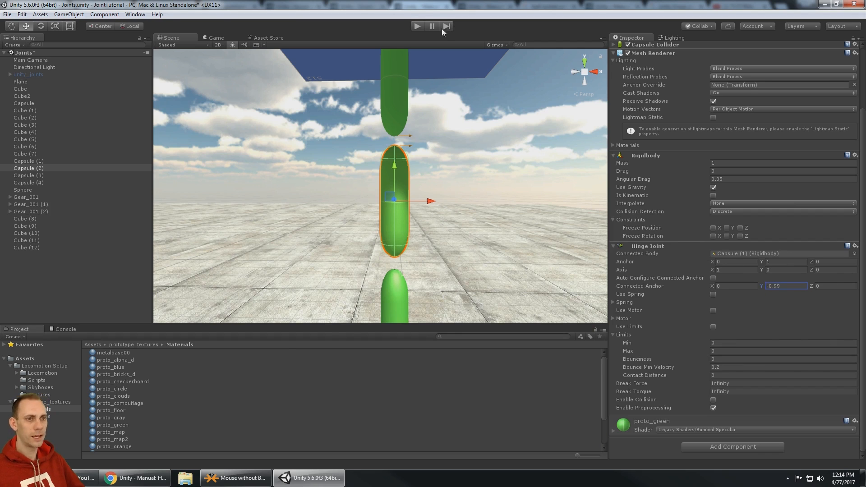
Run the simulation to examine how the chain links connect at the manually configured anchors, and stop it.
{"action": "left_click", "coordinate": [416, 25]}
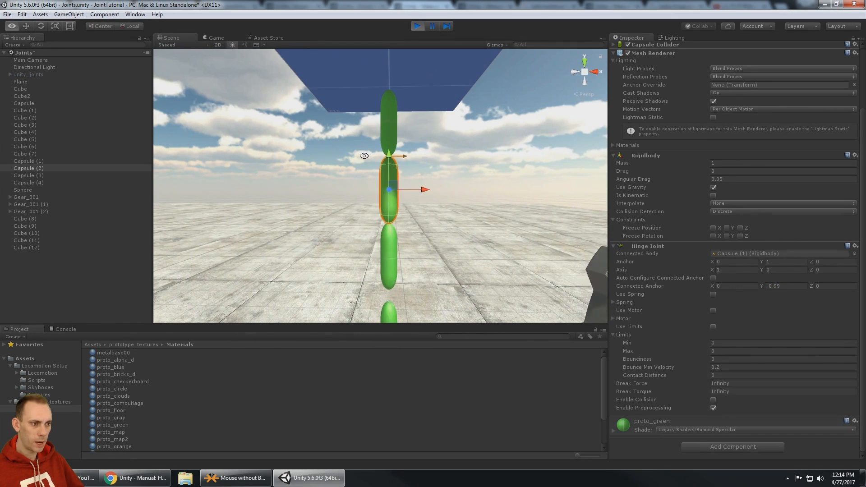
{"action": "left_click_drag", "start_coordinate": [364, 156], "coordinate": [436, 157], "text": "alt"}
{"action": "middle_click_drag", "start_coordinate": [481, 140], "coordinate": [454, 166]}
{"action": "left_click_drag", "start_coordinate": [442, 165], "coordinate": [388, 87], "text": "alt"}
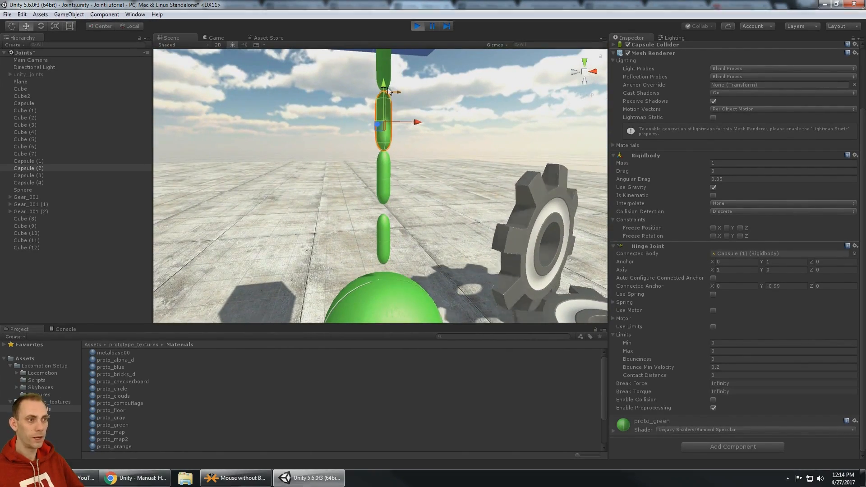
{"action": "left_click", "coordinate": [416, 26]}
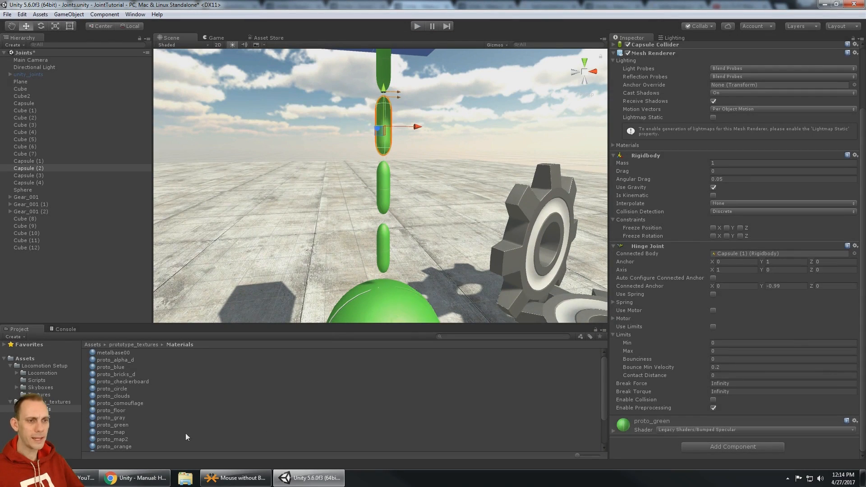
Check the Use Spring entry in the browser's Hinge Joint manual, and run the simulation in Unity's Scene view.
{"action": "left_click", "coordinate": [136, 478]}
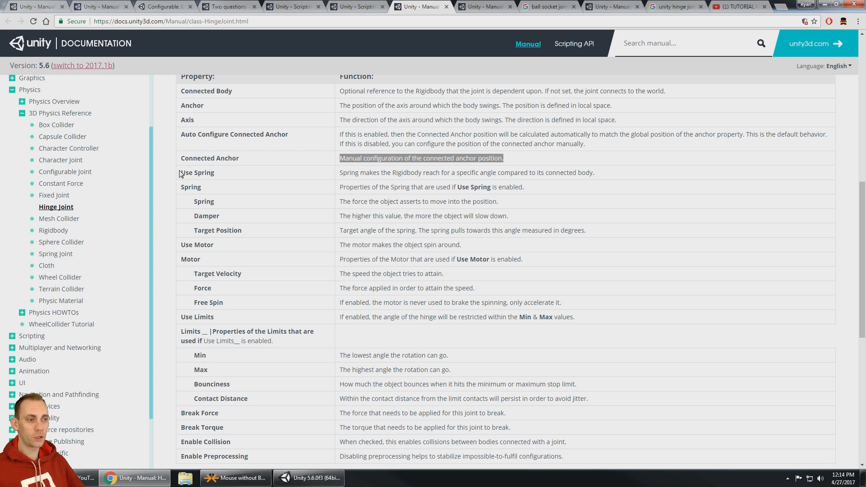
{"action": "left_click", "coordinate": [310, 478]}
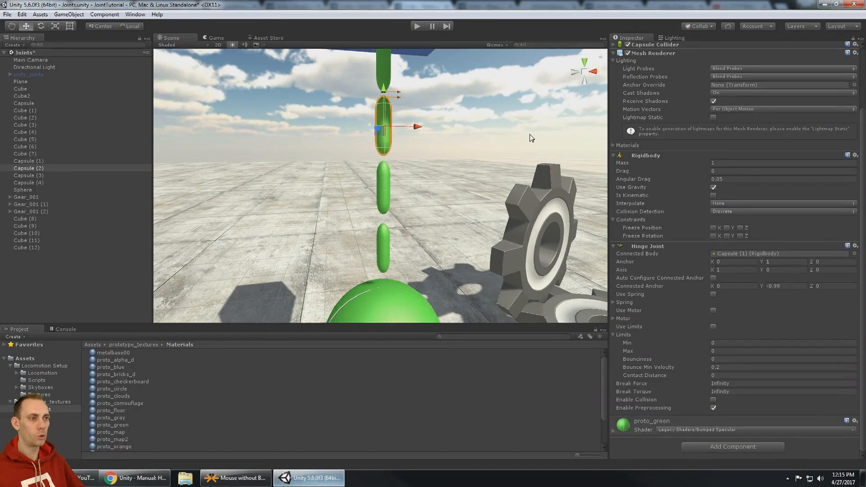
{"action": "left_click", "coordinate": [416, 26]}
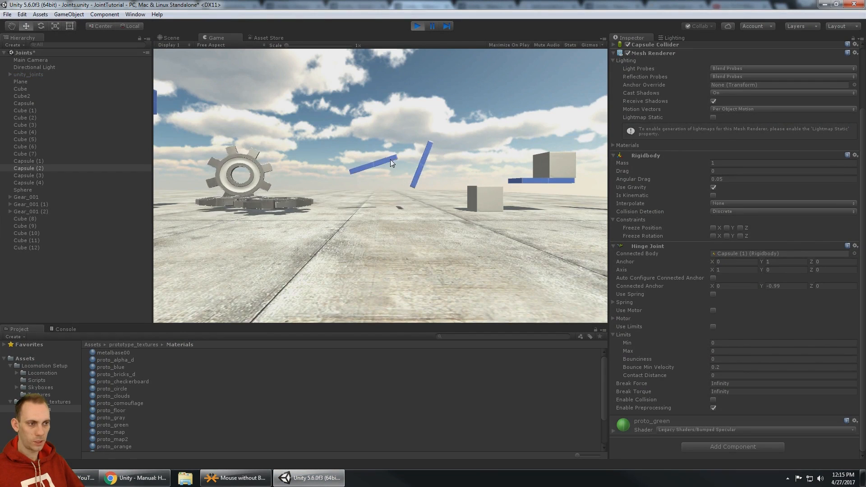
{"action": "left_click", "coordinate": [169, 37]}
{"action": "scroll", "coordinate": [364, 145], "scroll_direction": "down", "scroll_amount": 10}
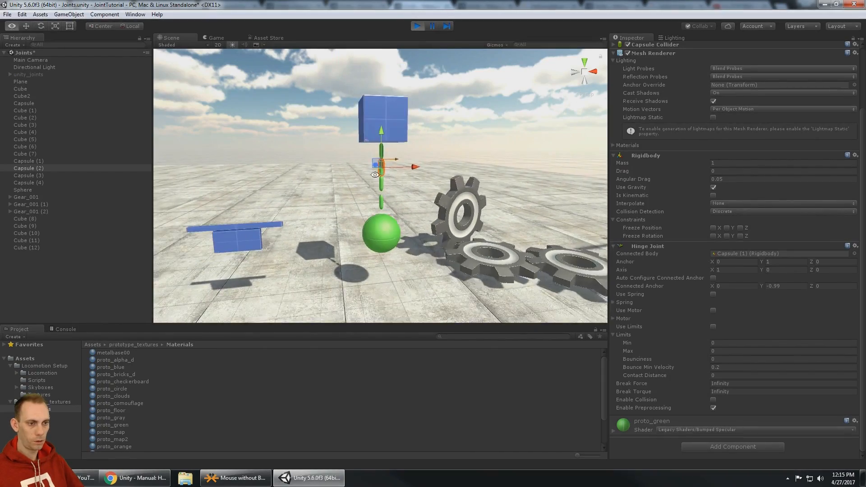
Select the middle door block, Cube (3), in the running scene and examine its Hinge Joint settings.
{"action": "middle_click_drag", "start_coordinate": [368, 171], "coordinate": [427, 155]}
{"action": "scroll", "coordinate": [426, 156], "scroll_direction": "down", "scroll_amount": 5}
{"action": "right_click_drag", "start_coordinate": [426, 166], "coordinate": [403, 173]}
{"action": "middle_click_drag", "start_coordinate": [403, 174], "coordinate": [490, 151]}
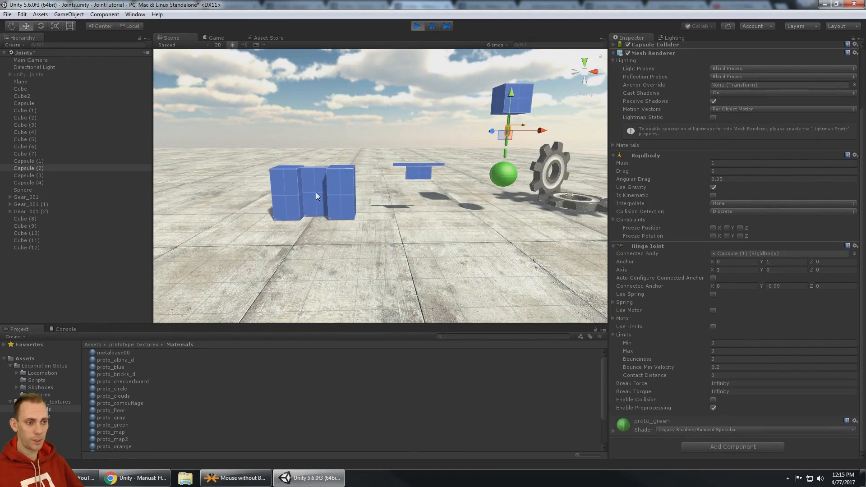
{"action": "left_click", "coordinate": [316, 193]}
{"action": "scroll", "coordinate": [688, 273], "scroll_direction": "down", "scroll_amount": 3}
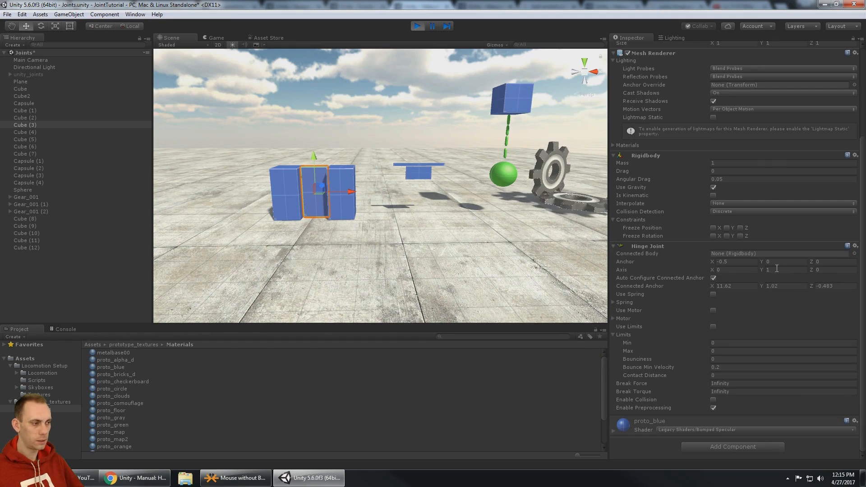
Inspect the Hinge Joint settings of the hanging block Cube (4) and the chain link Capsule (3).
{"action": "middle_click_drag", "start_coordinate": [463, 155], "coordinate": [427, 194]}
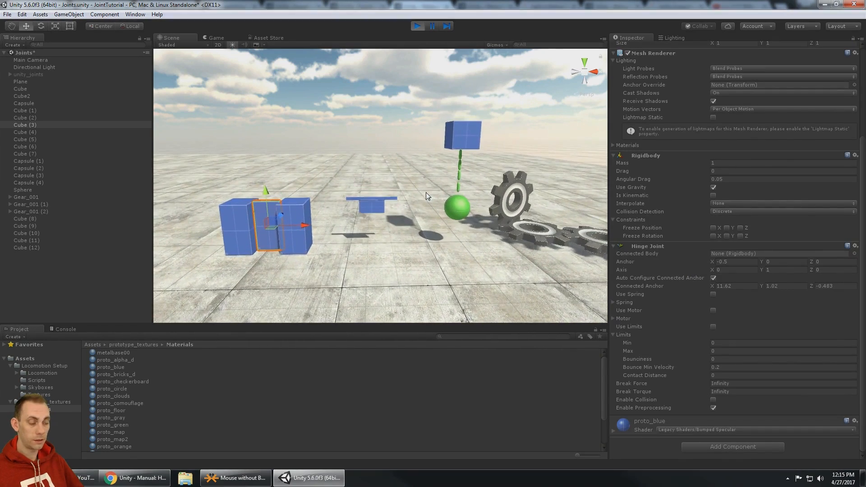
{"action": "scroll", "coordinate": [427, 194], "scroll_direction": "up", "scroll_amount": 3}
{"action": "right_click_drag", "start_coordinate": [426, 193], "coordinate": [426, 193]}
{"action": "middle_click_drag", "start_coordinate": [425, 192], "coordinate": [375, 156]}
{"action": "left_click", "coordinate": [347, 188]}
{"action": "scroll", "coordinate": [384, 165], "scroll_direction": "up", "scroll_amount": 2}
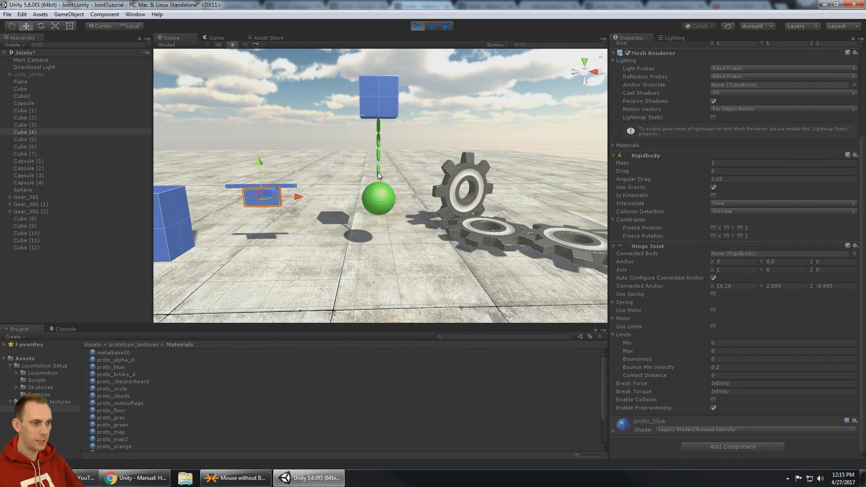
{"action": "left_click", "coordinate": [377, 154]}
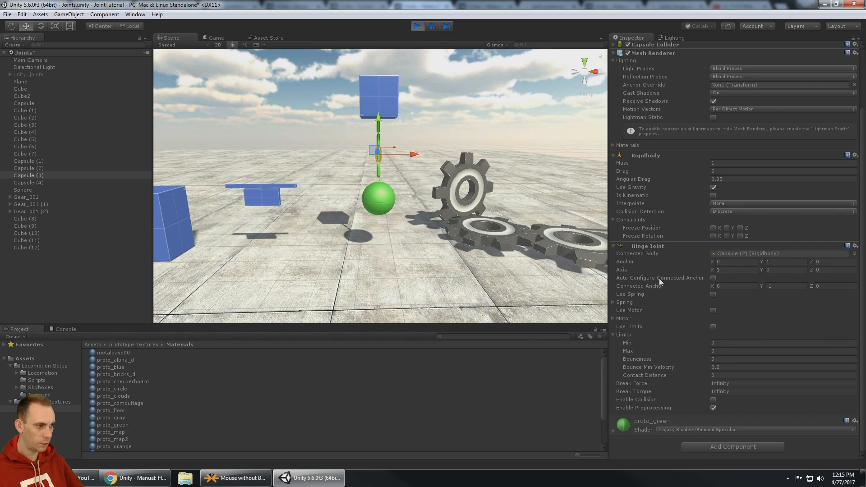
Select the swinging plank Cube (8) beyond the gears and expand the Spring properties of its Hinge Joint.
{"action": "middle_click_drag", "start_coordinate": [595, 189], "coordinate": [239, 187]}
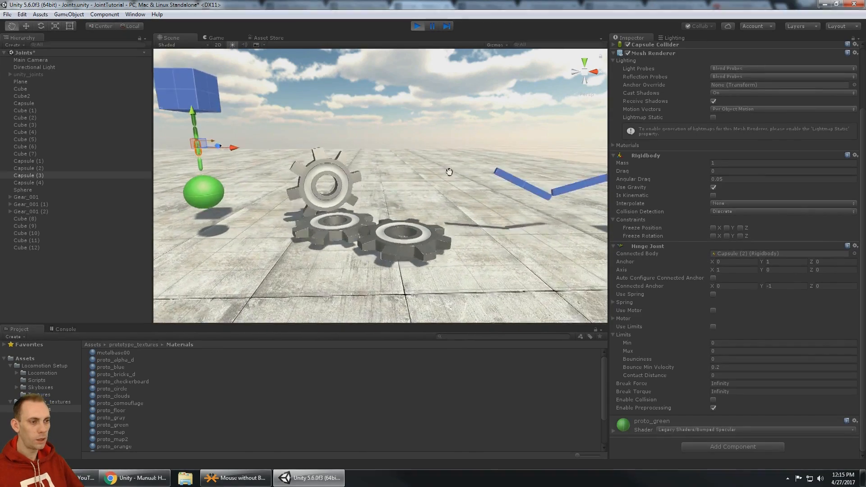
{"action": "scroll", "coordinate": [486, 171], "scroll_direction": "up", "scroll_amount": 4}
{"action": "scroll", "coordinate": [490, 174], "scroll_direction": "down", "scroll_amount": 4}
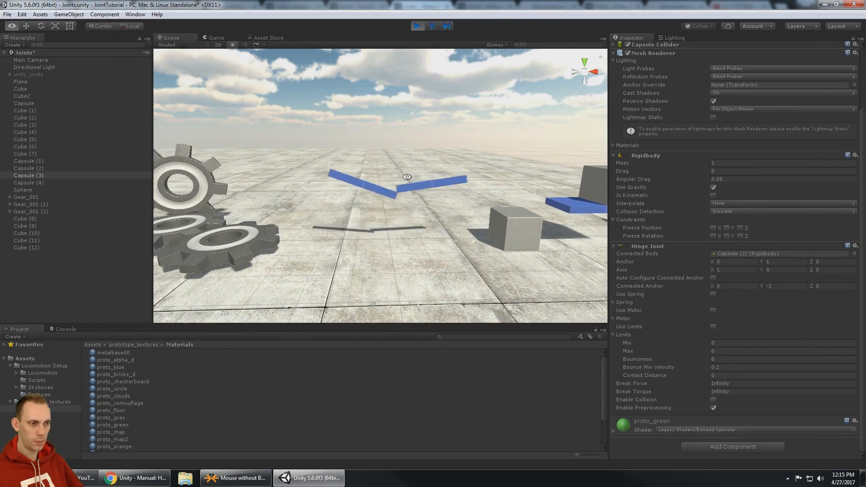
{"action": "scroll", "coordinate": [384, 196], "scroll_direction": "up", "scroll_amount": 2}
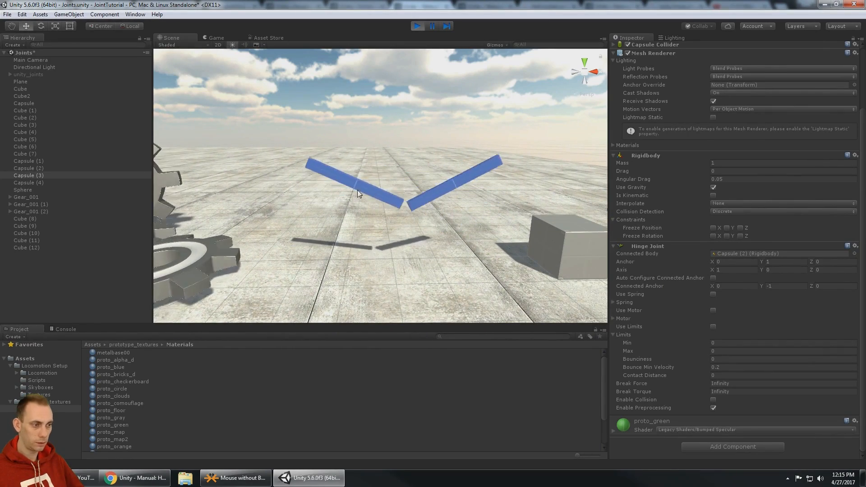
{"action": "left_click", "coordinate": [357, 190]}
{"action": "scroll", "coordinate": [755, 296], "scroll_direction": "down", "scroll_amount": 3}
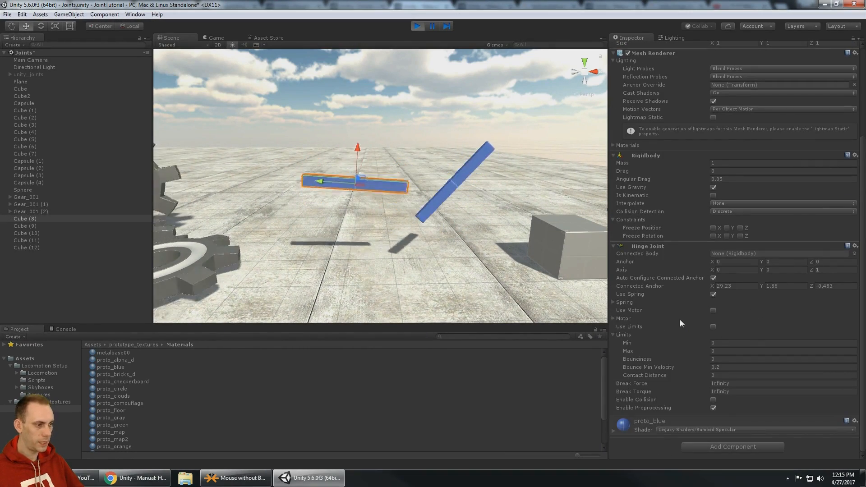
{"action": "left_click", "coordinate": [613, 302]}
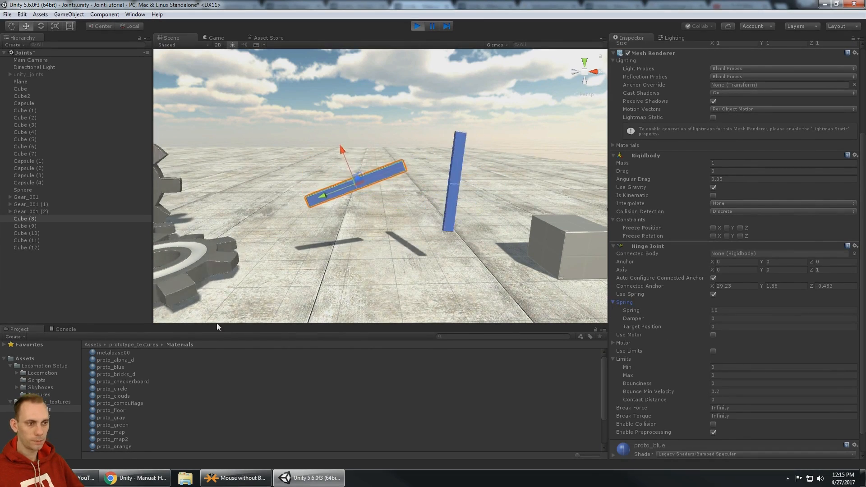
Read the Use Spring, Spring, Damper and Target Position descriptions in the browser's Hinge Joint documentation.
{"action": "left_click", "coordinate": [138, 478]}
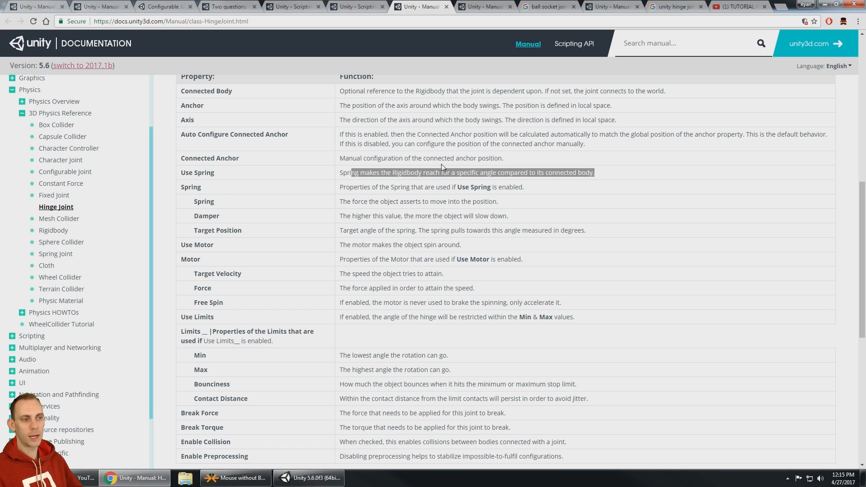
{"action": "left_click_drag", "start_coordinate": [341, 186], "coordinate": [521, 212]}
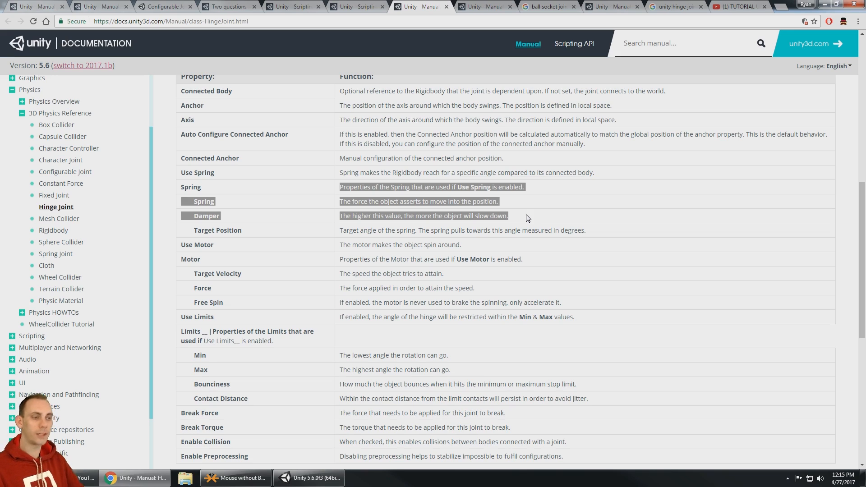
{"action": "left_click", "coordinate": [430, 246]}
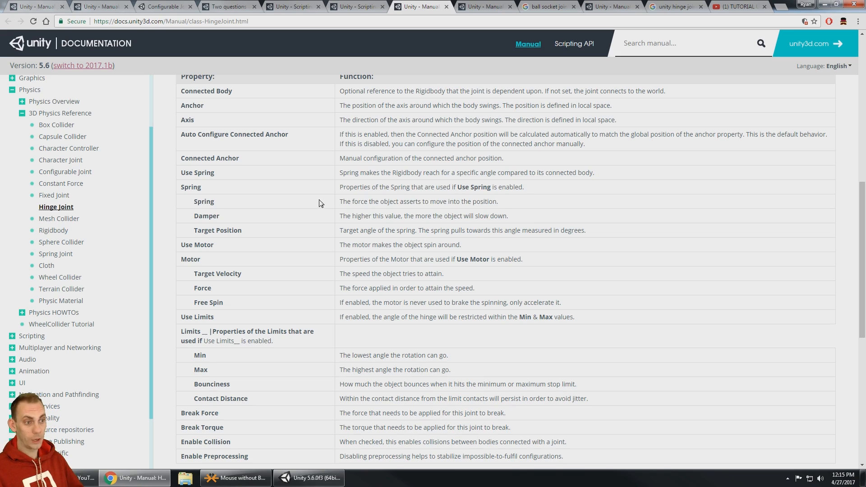
{"action": "left_click_drag", "start_coordinate": [343, 200], "coordinate": [607, 239]}
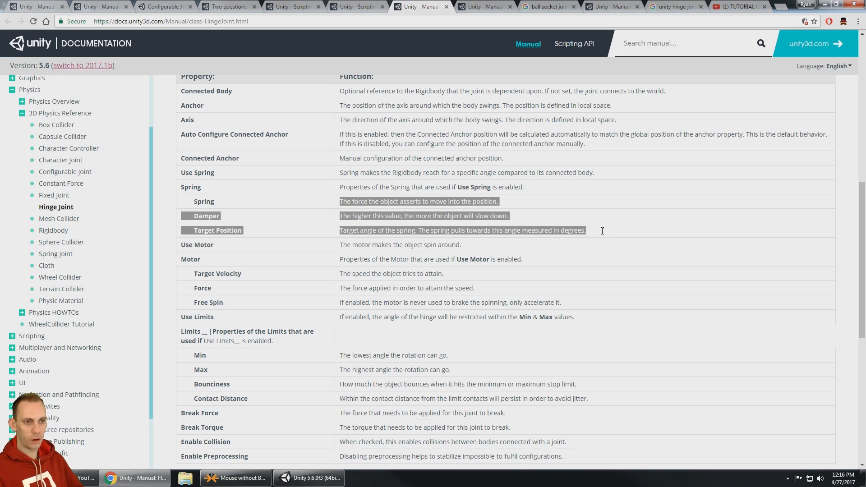
{"action": "left_click", "coordinate": [218, 193]}
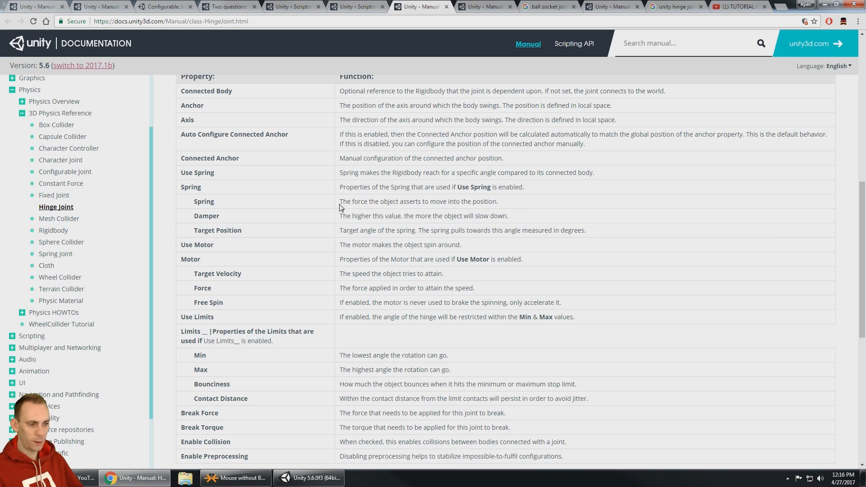
Return to Unity and compare the Hinge Joint settings of the planks Cube (6) and Cube (8).
{"action": "key", "text": "alt+Tab"}
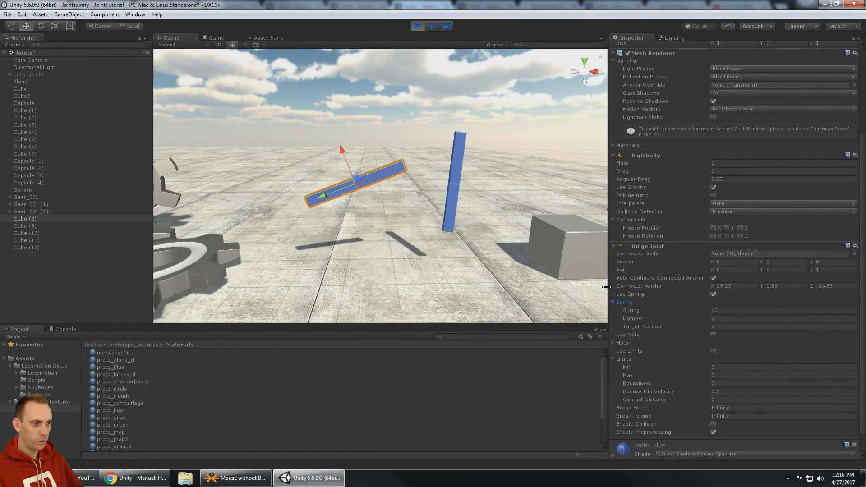
{"action": "left_click", "coordinate": [460, 185]}
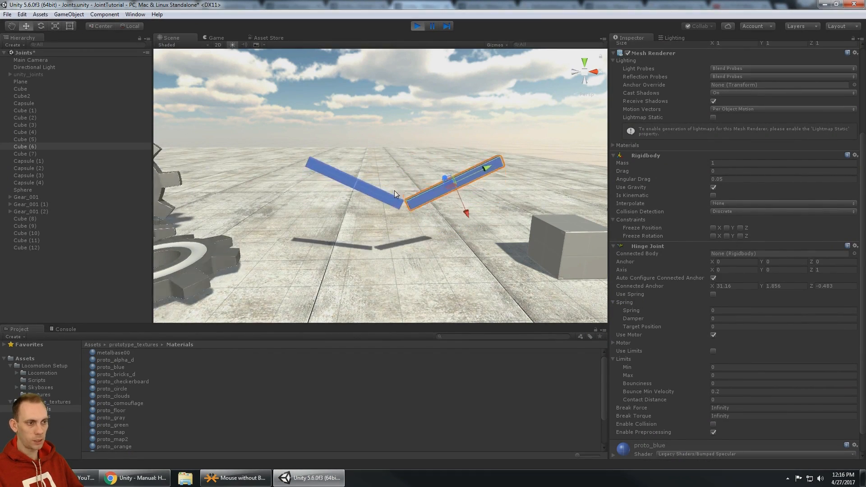
{"action": "left_click", "coordinate": [353, 180]}
{"action": "scroll", "coordinate": [625, 303], "scroll_direction": "down", "scroll_amount": 2}
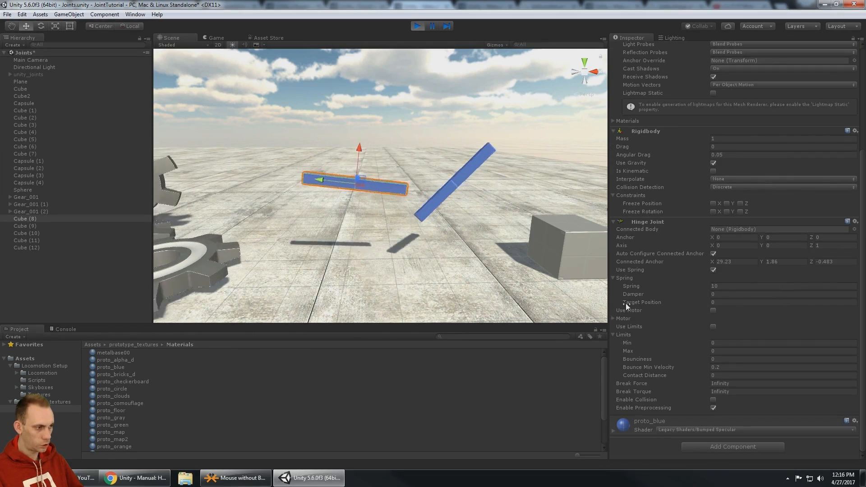
Disable Use Spring on Cube (8) to examine how the plank reacts, and enable it again.
{"action": "left_click", "coordinate": [724, 285]}
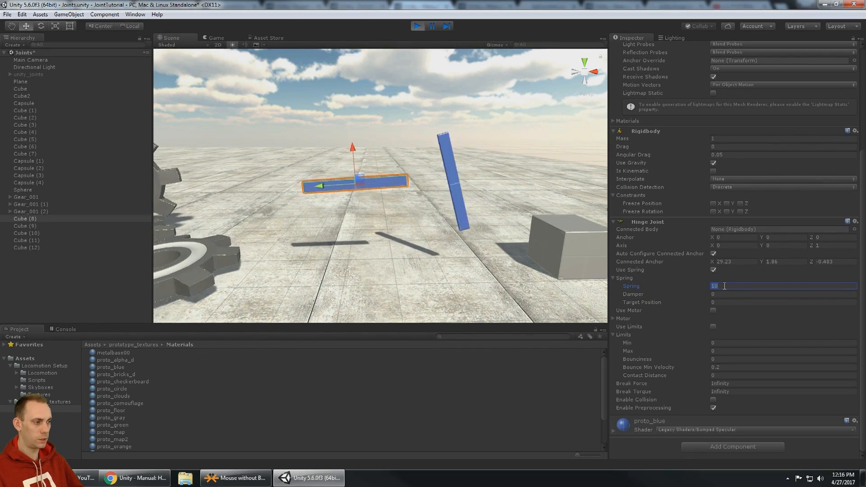
{"action": "left_click", "coordinate": [712, 270]}
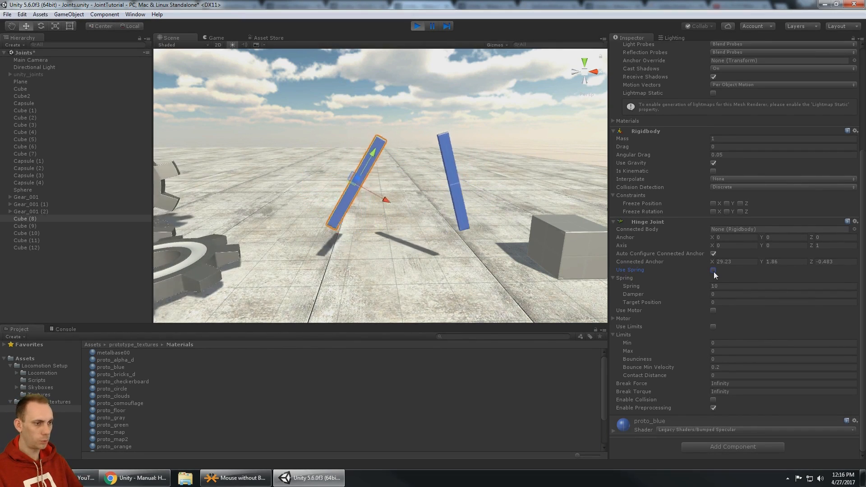
{"action": "left_click", "coordinate": [713, 270]}
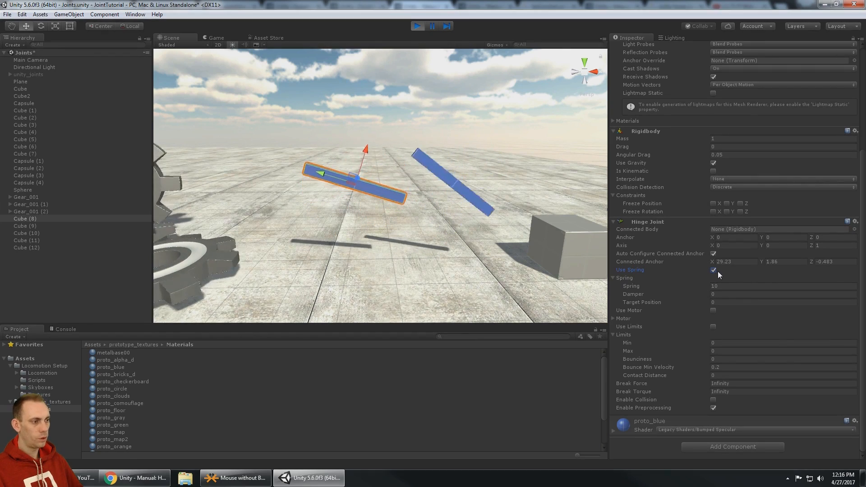
{"action": "left_click", "coordinate": [725, 286]}
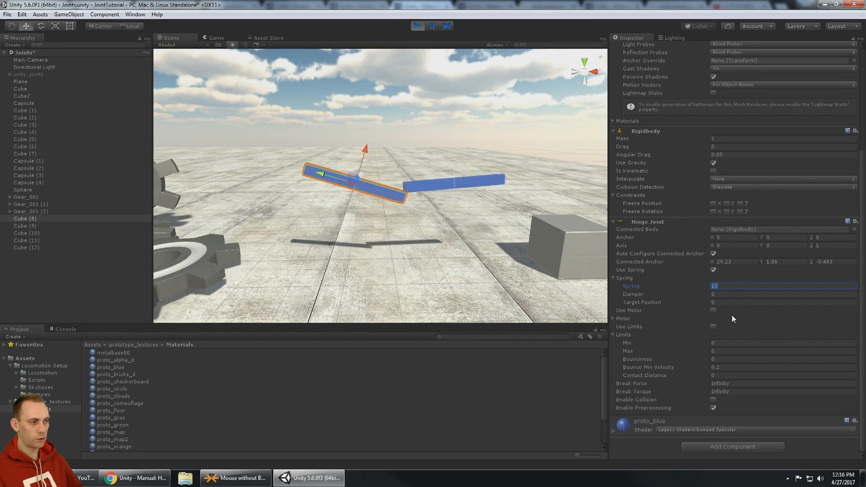
Try Target Position values of 90 and 45 on Cube (8)'s spring, and restore it to 0.
{"action": "left_click", "coordinate": [746, 301]}
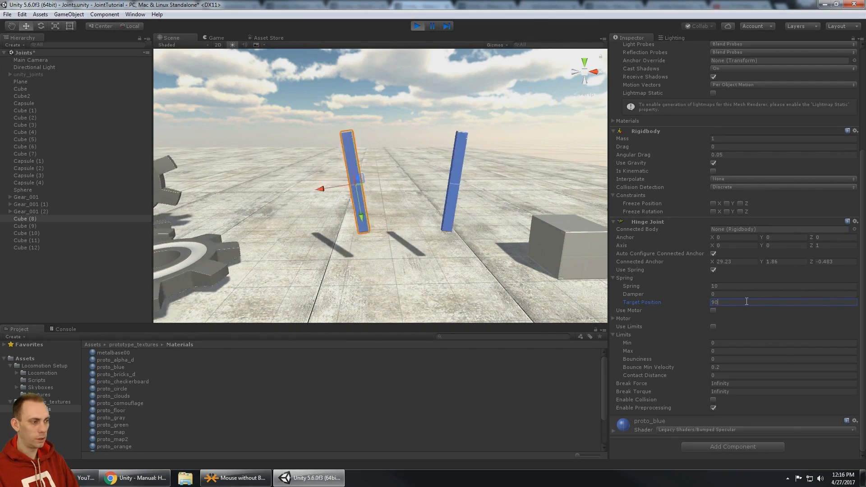
{"action": "key", "text": "BackSpace"}
{"action": "key", "text": "BackSpace"}
{"action": "type", "text": "45"}
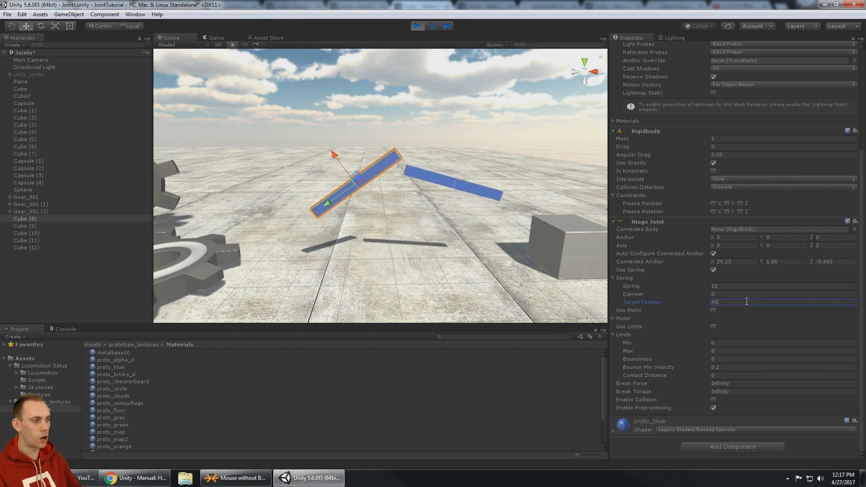
{"action": "key", "text": "BackSpace"}
{"action": "key", "text": "BackSpace"}
{"action": "type", "text": "0"}
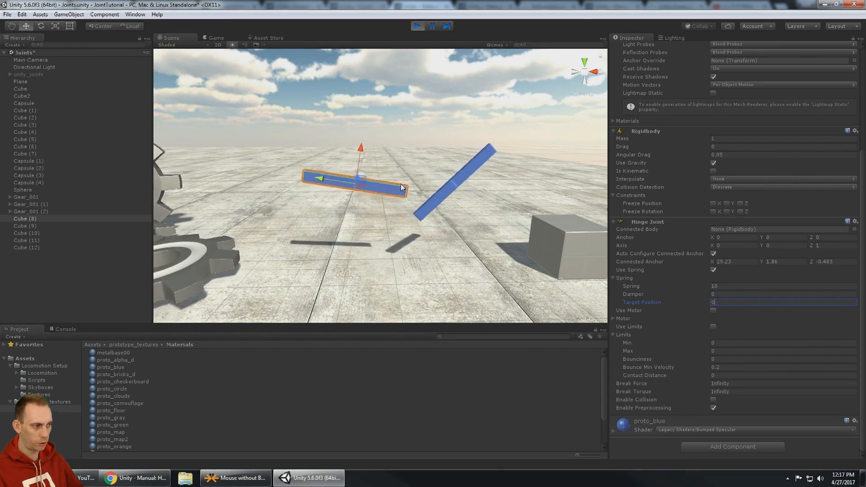
Test the Spring force of Cube (8)'s Hinge Joint at 0 and 0.1.
{"action": "left_click", "coordinate": [760, 286]}
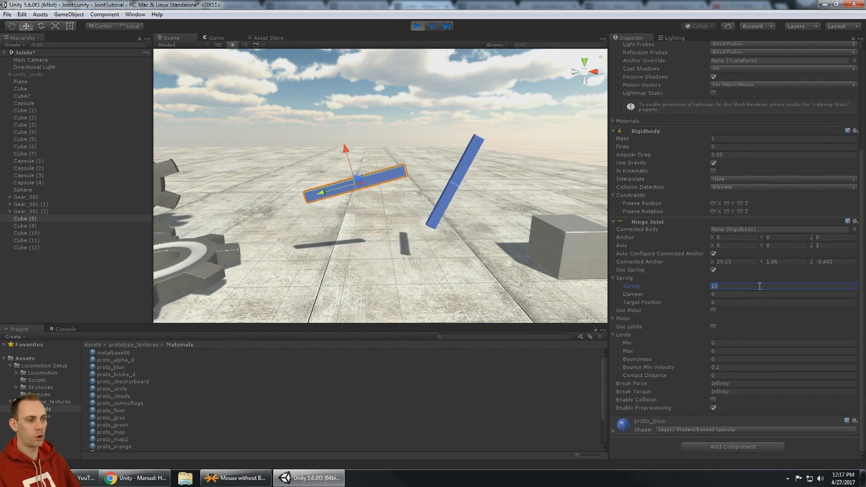
{"action": "type", "text": "0"}
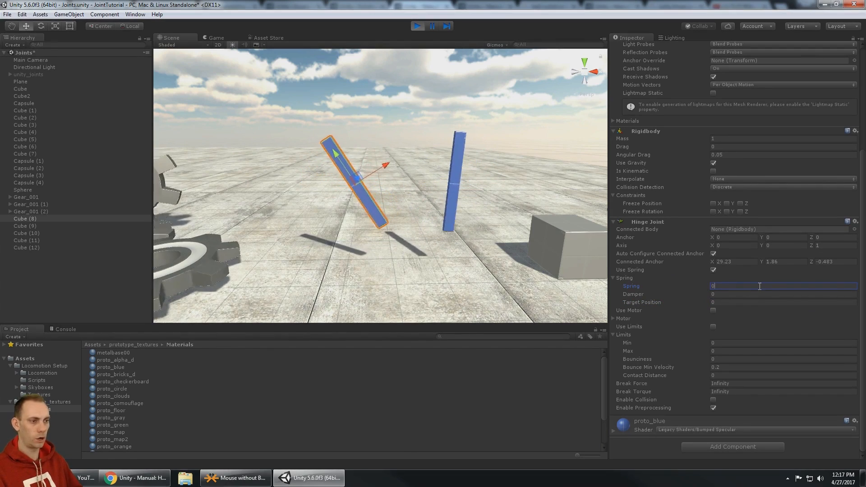
{"action": "key", "text": "BackSpace"}
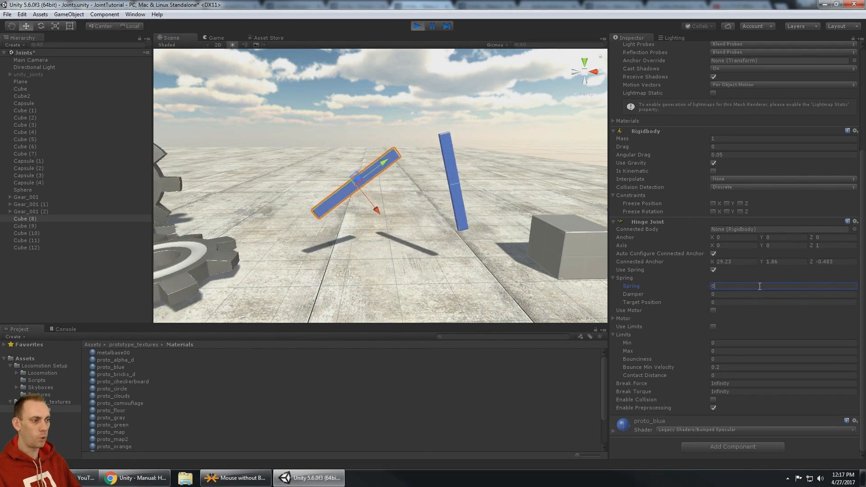
{"action": "type", "text": "1"}
{"action": "key", "text": "BackSpace"}
{"action": "type", "text": ".1"}
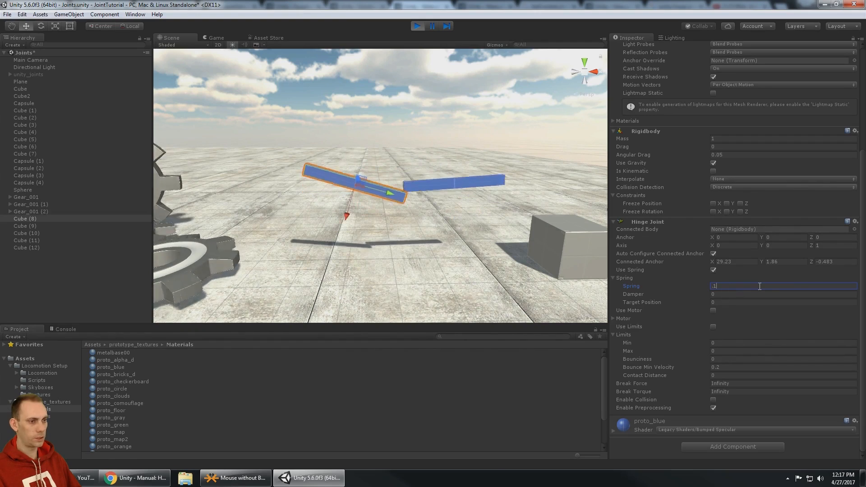
Set the Spring force of Cube (8)'s Hinge Joint to 50.
{"action": "key", "text": "BackSpace"}
{"action": "key", "text": "BackSpace"}
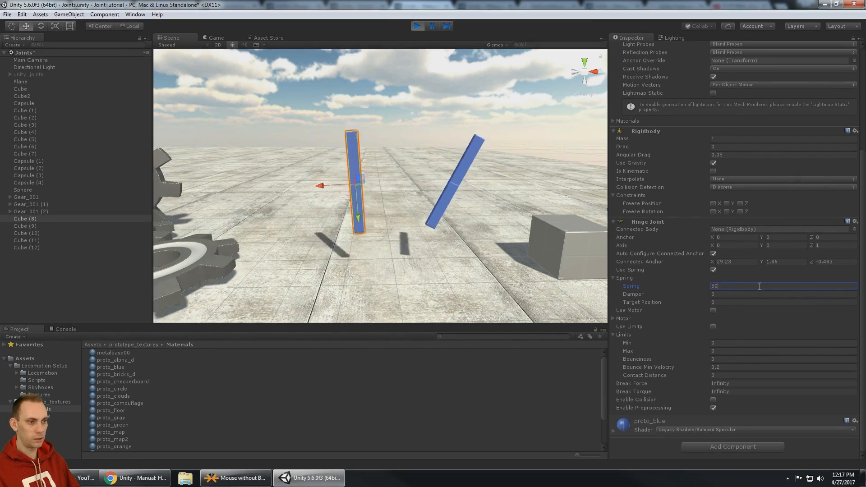
{"action": "type", "text": "50"}
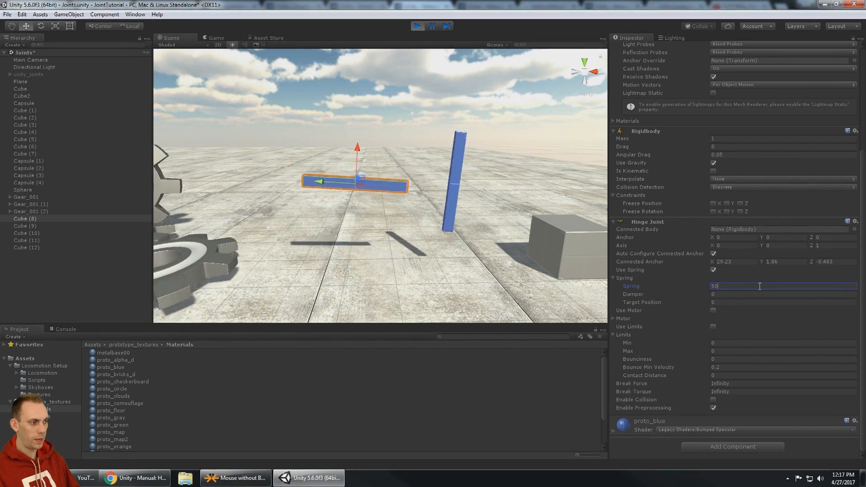
Test Spring forces of 100 and 1000 on Cube (8)'s Hinge Joint, and set the force to 10.
{"action": "key", "text": "BackSpace"}
{"action": "key", "text": "BackSpace"}
{"action": "type", "text": "0000"}
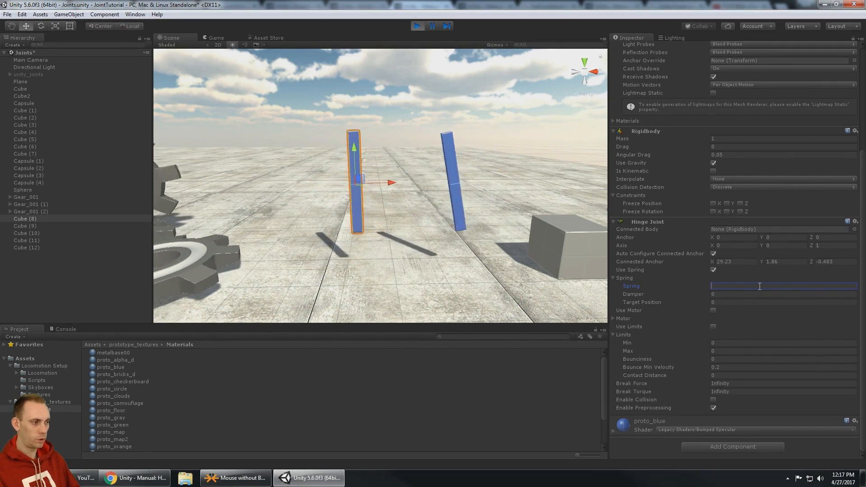
{"action": "key", "text": "BackSpace"}
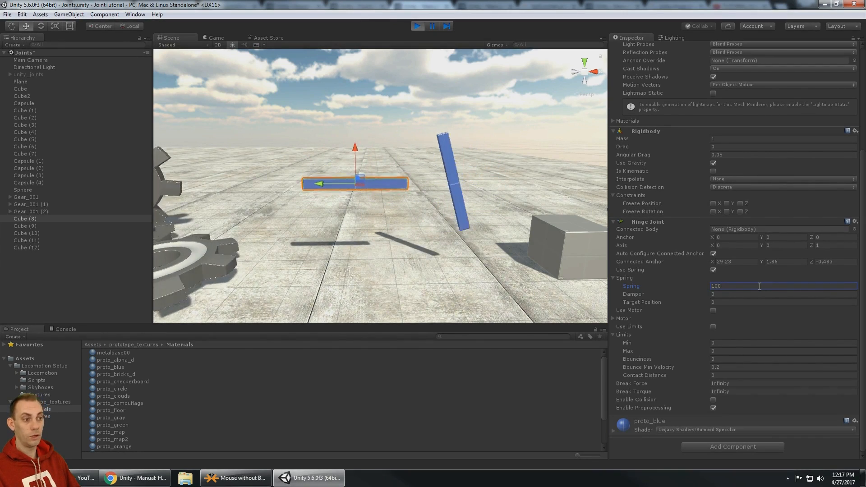
{"action": "type", "text": "0"}
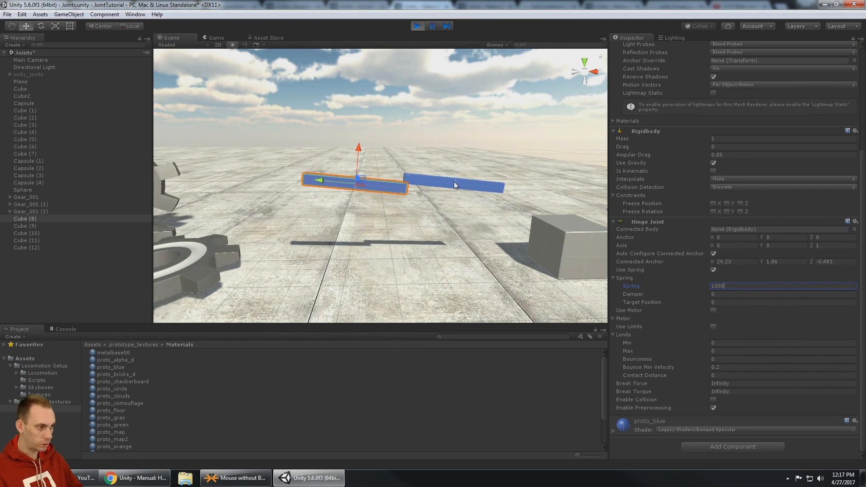
{"action": "key", "text": "BackSpace"}
{"action": "key", "text": "BackSpace"}
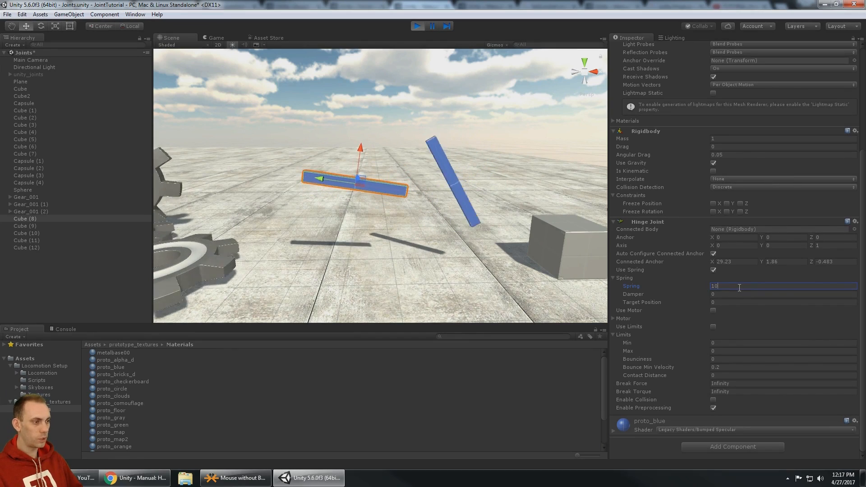
Read the Damper description on the Hinge Joint manual page in the browser, and return to Unity.
{"action": "left_click", "coordinate": [736, 296]}
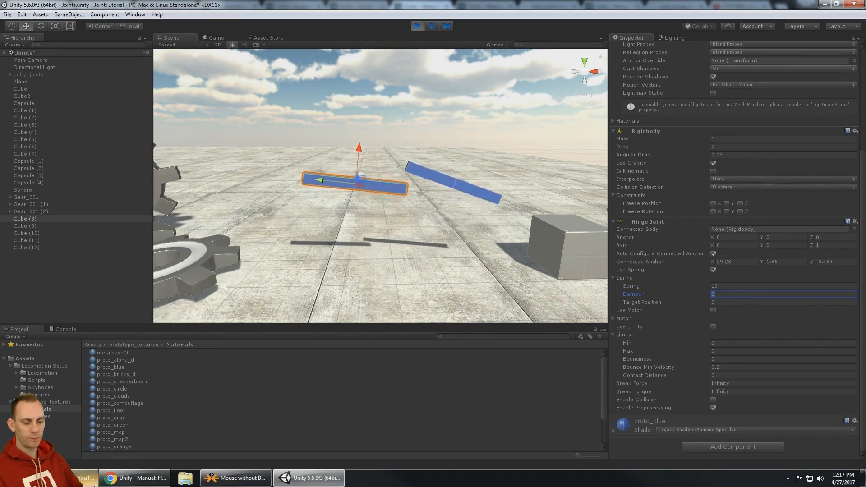
{"action": "left_click", "coordinate": [121, 482]}
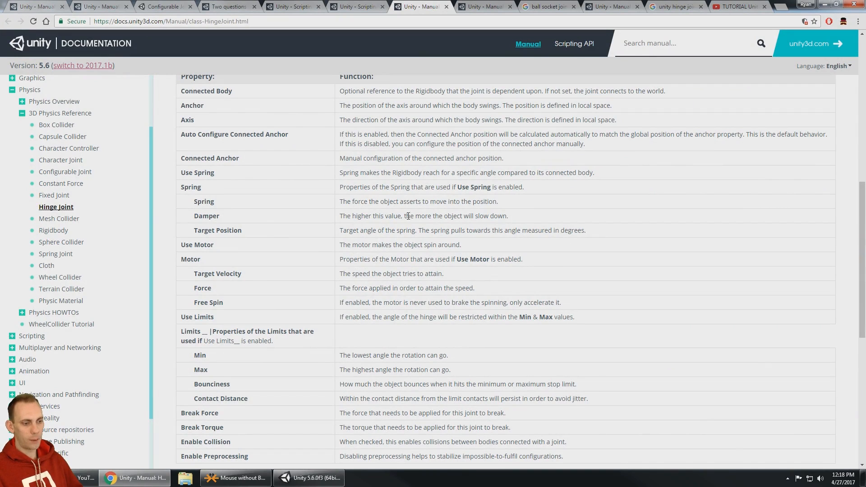
{"action": "left_click", "coordinate": [310, 477]}
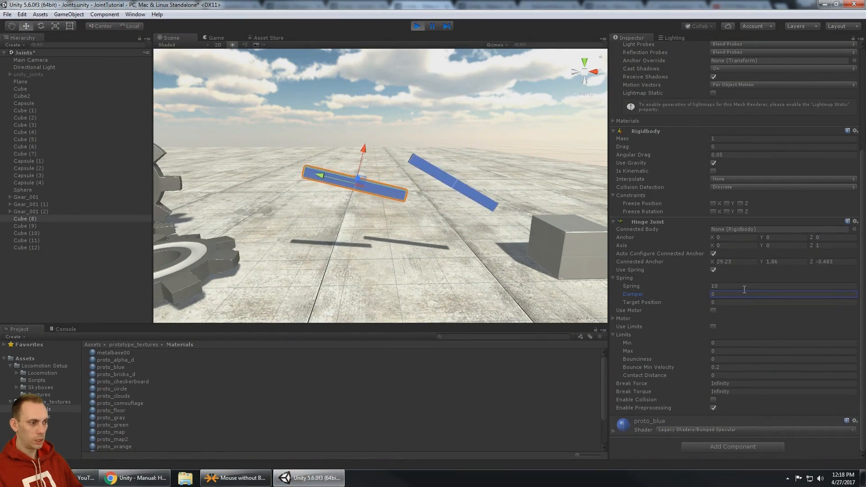
Raise the Damper of Cube (8)'s spring to test how it slows the plank, and restore it to 0.
{"action": "left_click_drag", "start_coordinate": [634, 294], "coordinate": [743, 294]}
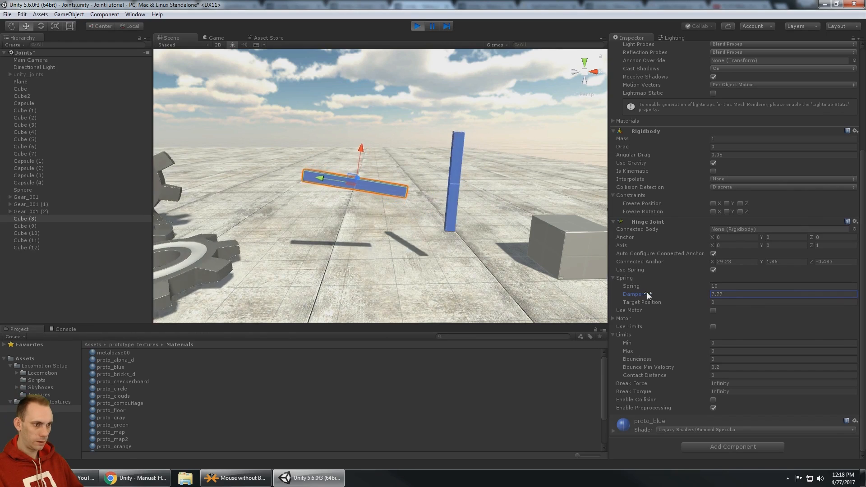
{"action": "left_click_drag", "start_coordinate": [648, 294], "coordinate": [445, 307]}
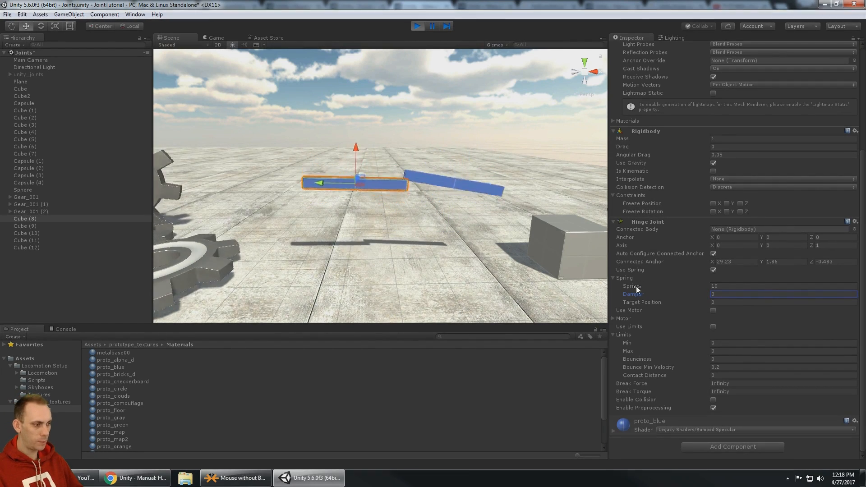
{"action": "left_click_drag", "start_coordinate": [627, 294], "coordinate": [603, 298]}
Read the Use Motor description on the Hinge Joint manual page in the browser, and return to Unity.
{"action": "left_click", "coordinate": [740, 302]}
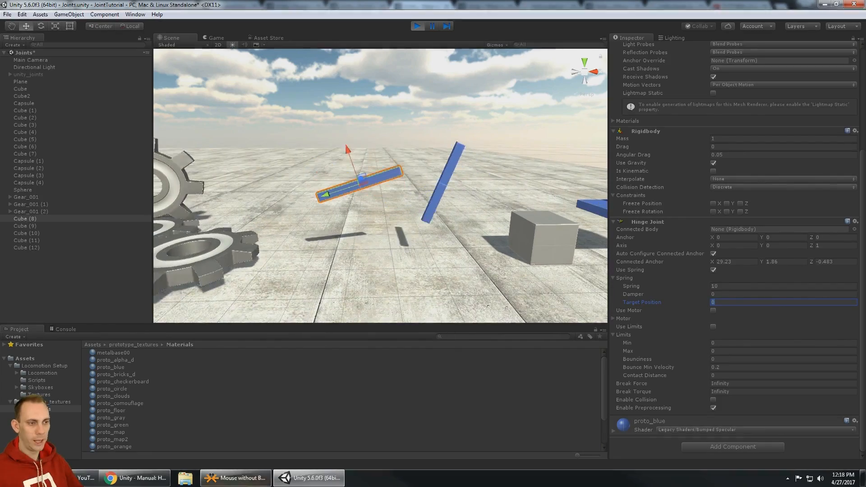
{"action": "key", "text": "alt+Tab"}
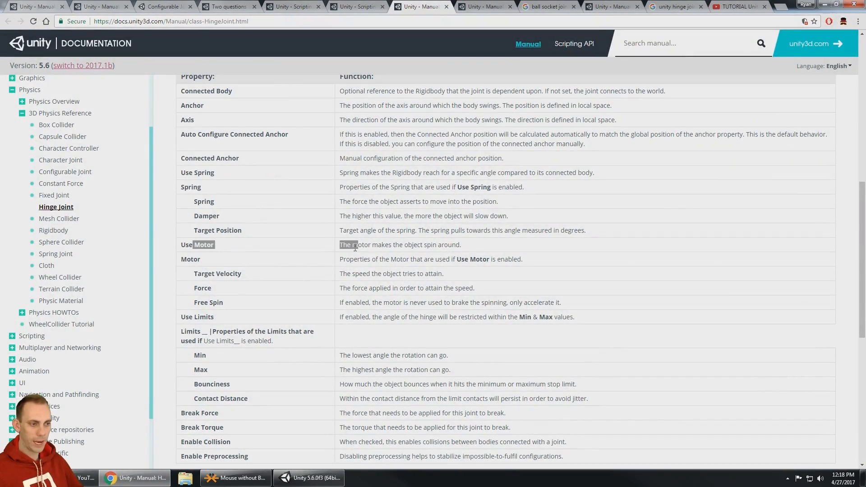
{"action": "left_click", "coordinate": [311, 478]}
Expand the Motor settings of Cube (6)'s Hinge Joint, and read the manual's description of the motor's Force property.
{"action": "left_click", "coordinate": [445, 184]}
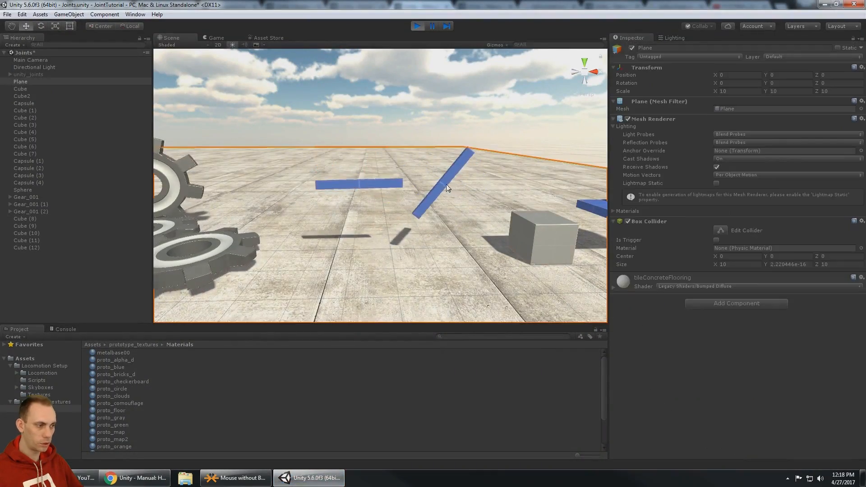
{"action": "scroll", "coordinate": [729, 335], "scroll_direction": "down", "scroll_amount": 5}
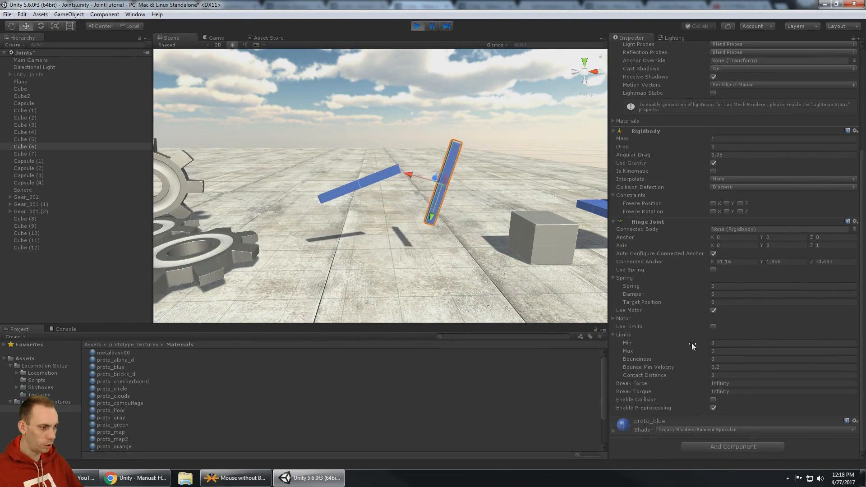
{"action": "left_click", "coordinate": [614, 319]}
{"action": "left_click", "coordinate": [722, 326]}
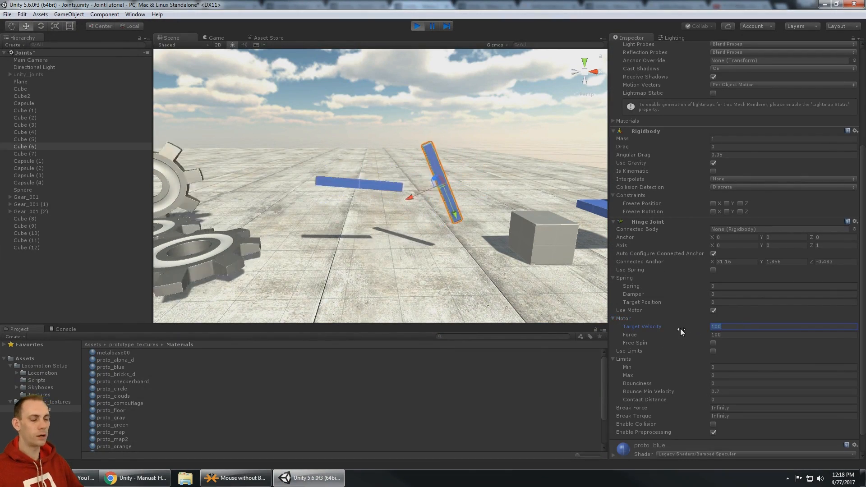
{"action": "left_click", "coordinate": [135, 477]}
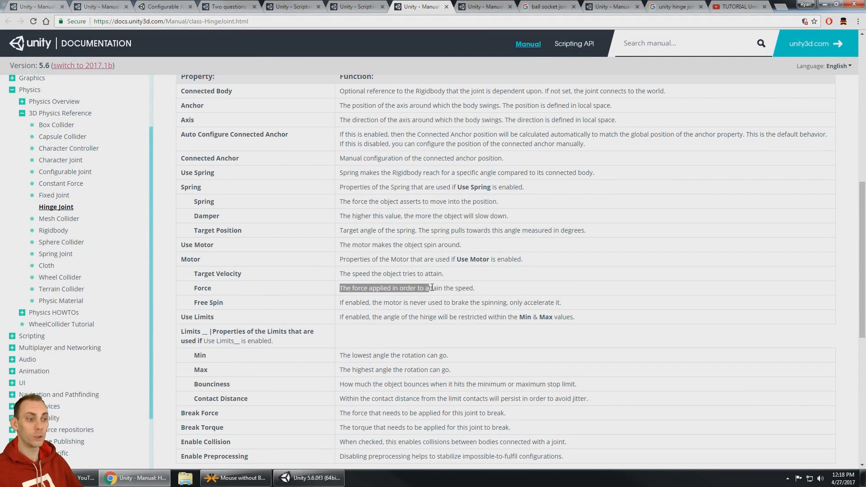
{"action": "left_click", "coordinate": [304, 477]}
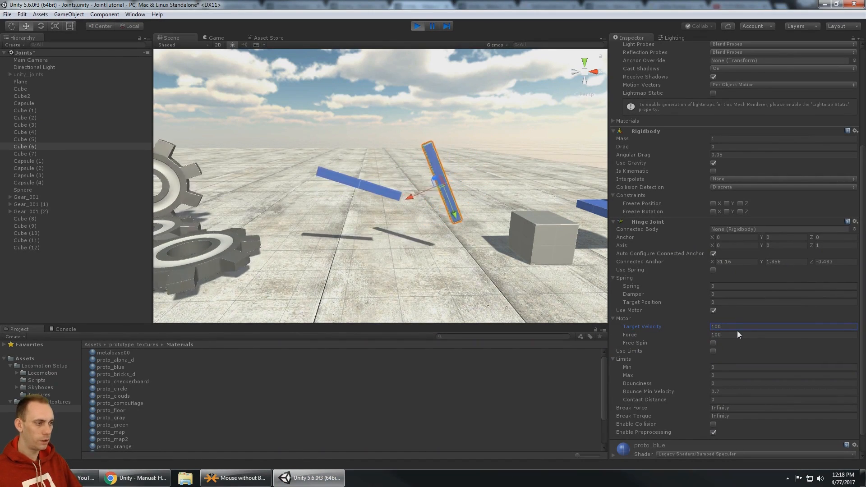
Set the motor's Target Velocity on Cube (6)'s Hinge Joint to 500.
{"action": "key", "text": "Tab"}
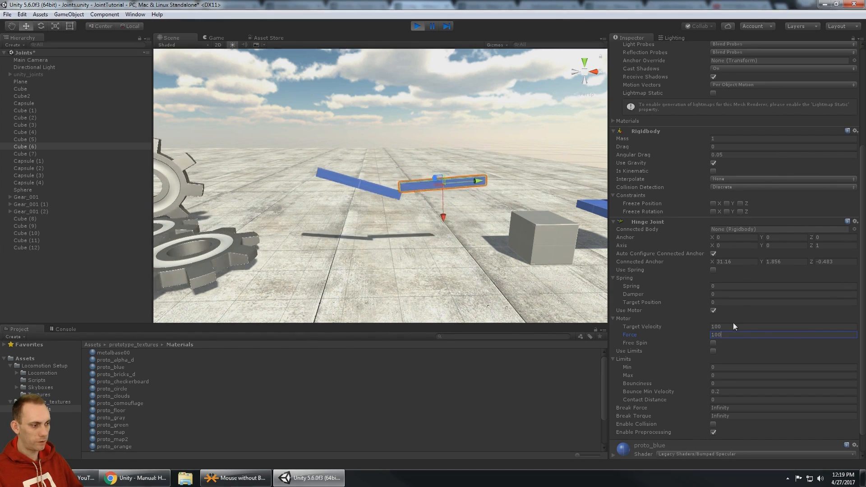
{"action": "left_click", "coordinate": [734, 327]}
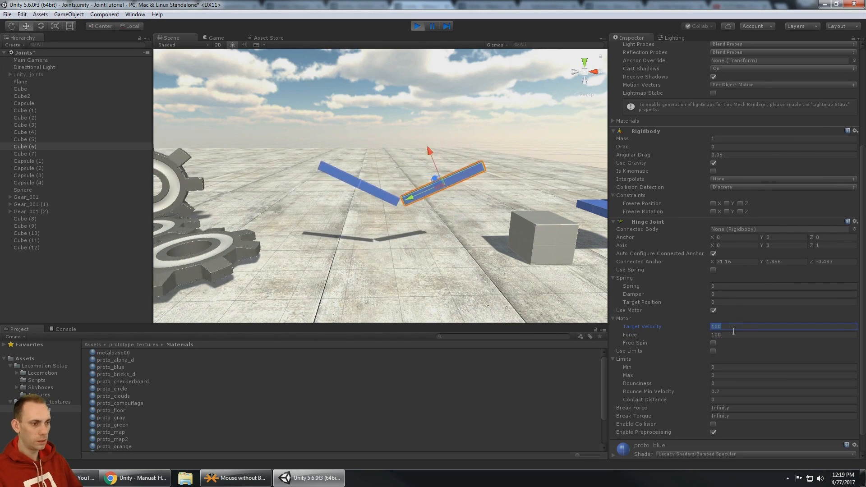
{"action": "type", "text": "500"}
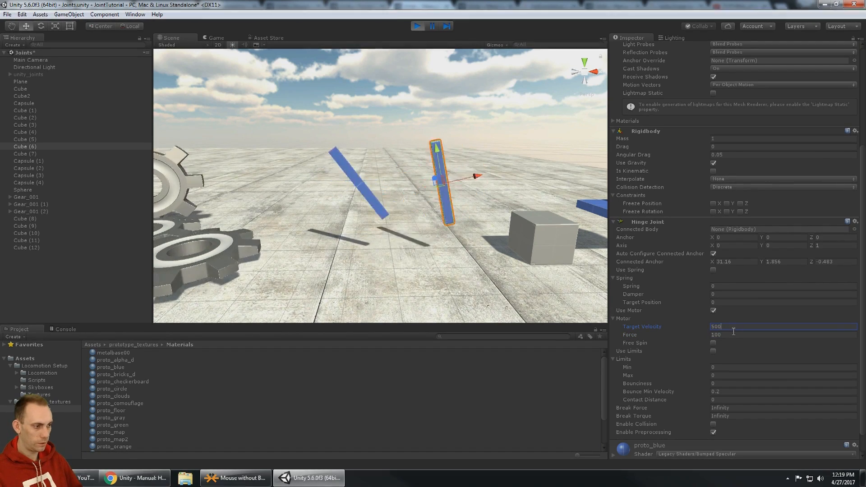
Test motor Force values of 500 and 100 on Cube (6), and set the Force to 200.
{"action": "left_click", "coordinate": [726, 335]}
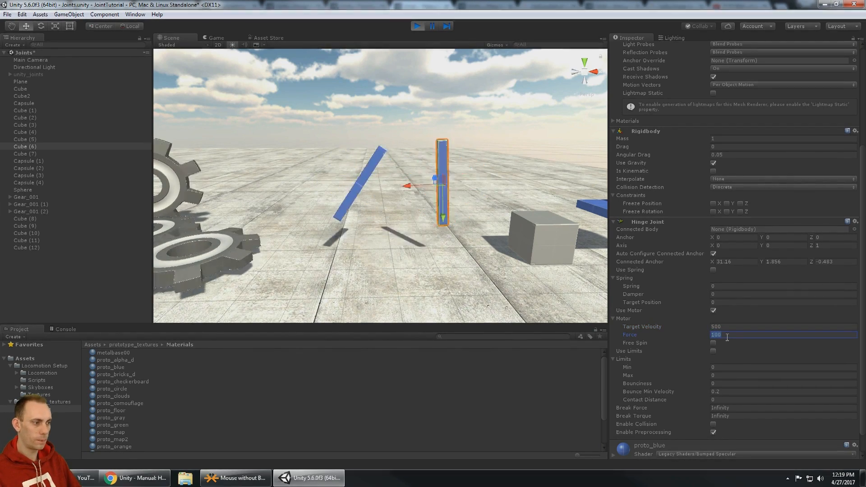
{"action": "type", "text": "50"}
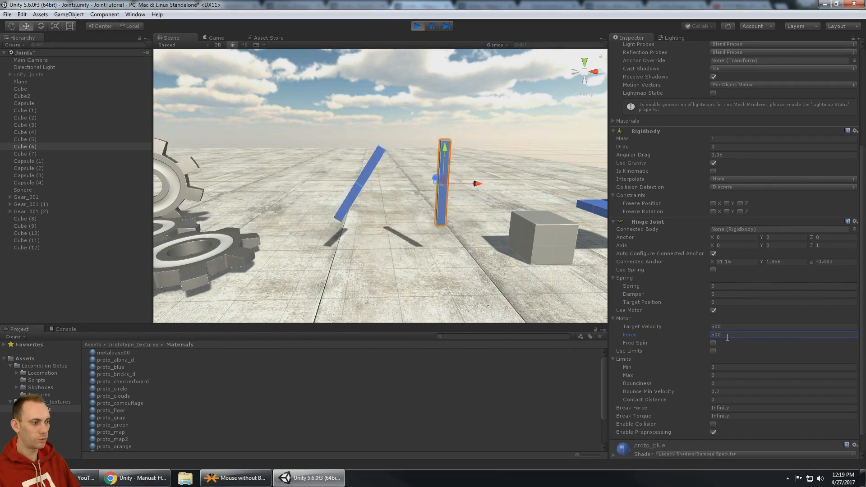
{"action": "key", "text": "BackSpace"}
{"action": "key", "text": "BackSpace"}
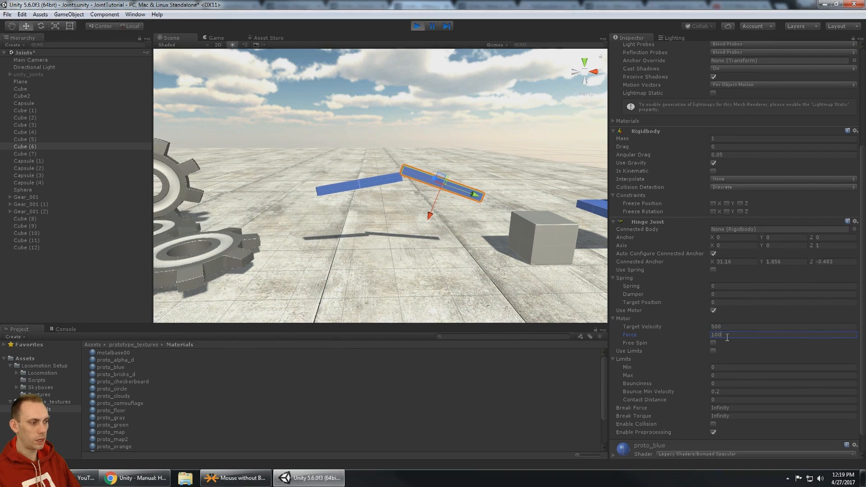
{"action": "key", "text": "BackSpace"}
{"action": "key", "text": "BackSpace"}
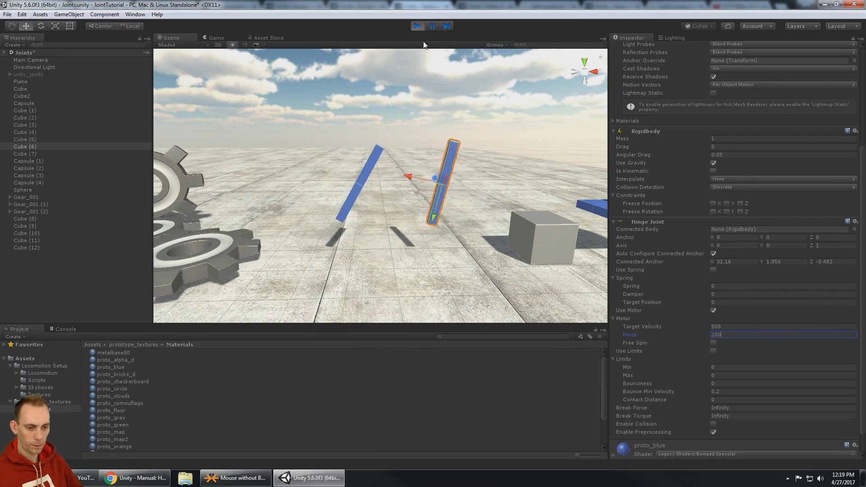
Read the manual's Free Spin description, and enable Free Spin on Cube (6)'s Hinge Joint motor.
{"action": "left_click", "coordinate": [113, 479]}
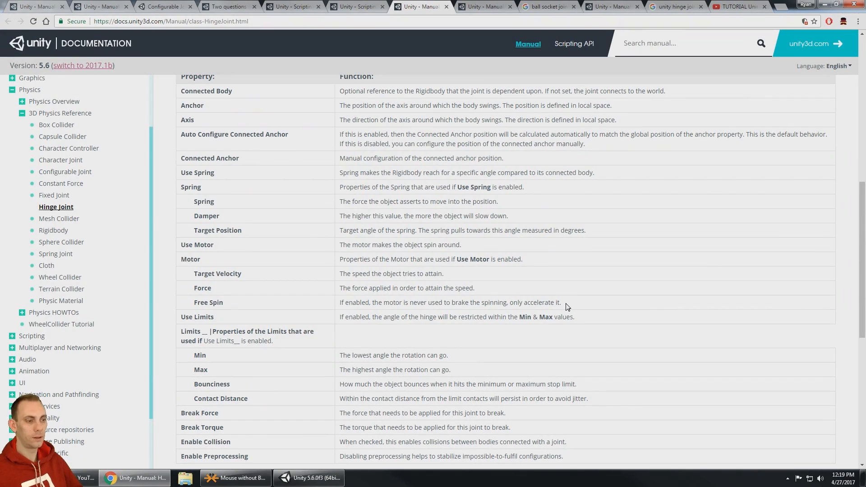
{"action": "key", "text": "alt+Tab"}
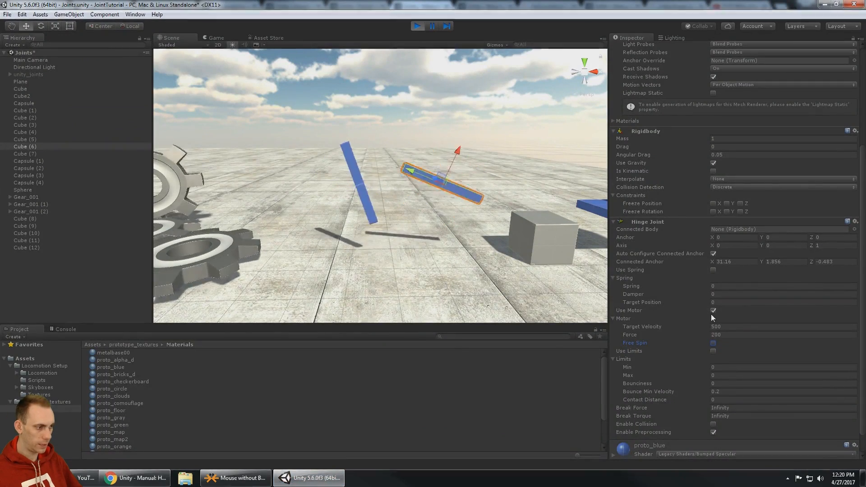
{"action": "left_click", "coordinate": [714, 343]}
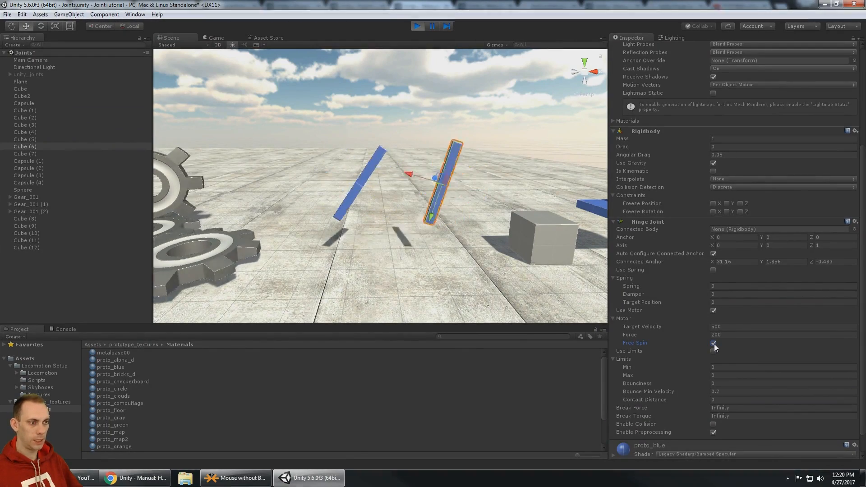
Select Gear_001, and examine its Hinge Joint motor settings and how the gears turn each other.
{"action": "middle_click_drag", "start_coordinate": [318, 150], "coordinate": [469, 181]}
{"action": "left_click_drag", "start_coordinate": [397, 187], "coordinate": [437, 196], "text": "alt"}
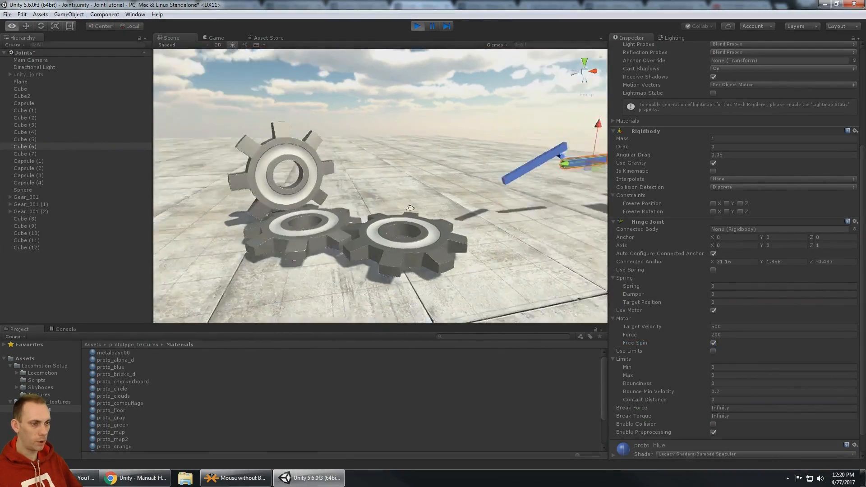
{"action": "middle_click_drag", "start_coordinate": [437, 196], "coordinate": [456, 201]}
{"action": "left_click_drag", "start_coordinate": [456, 201], "coordinate": [453, 221], "text": "alt"}
{"action": "scroll", "coordinate": [433, 219], "scroll_direction": "up", "scroll_amount": 4}
{"action": "left_click", "coordinate": [366, 227]}
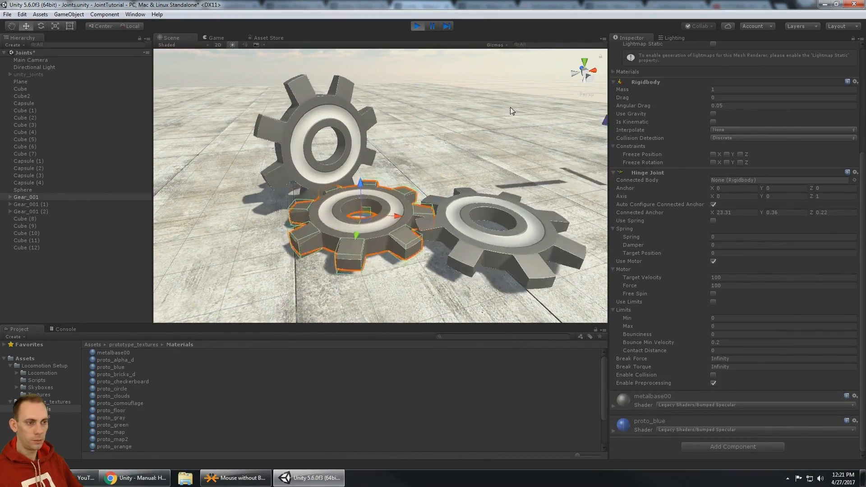
{"action": "left_click_drag", "start_coordinate": [510, 107], "coordinate": [502, 147], "text": "alt"}
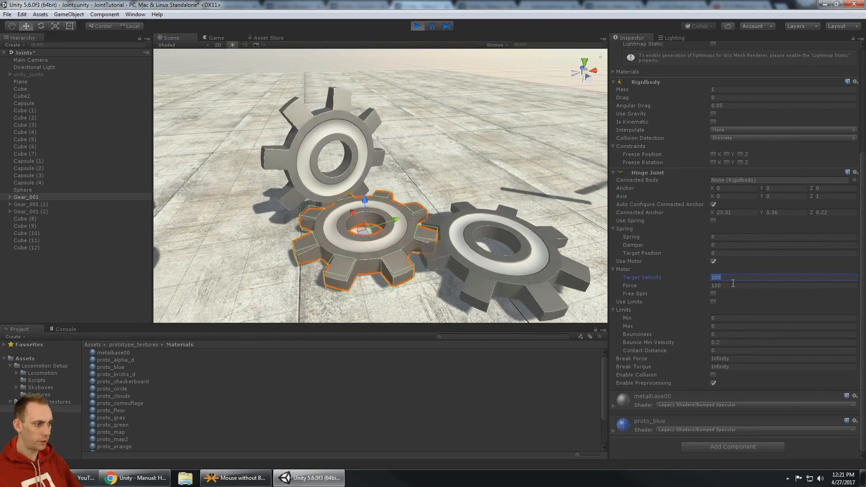
{"action": "left_click_drag", "start_coordinate": [521, 216], "coordinate": [507, 190], "text": "alt"}
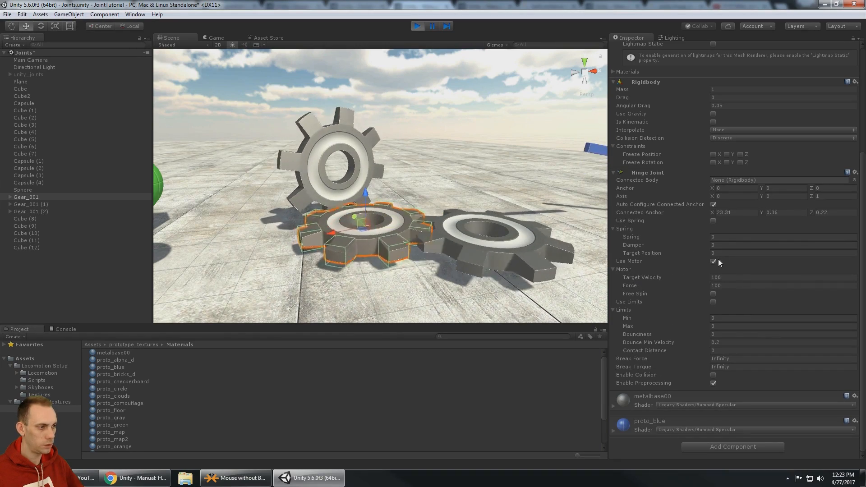
{"action": "left_click_drag", "start_coordinate": [475, 55], "coordinate": [473, 84], "text": "alt"}
{"action": "left_click", "coordinate": [479, 117]}
{"action": "scroll", "coordinate": [484, 149], "scroll_direction": "down", "scroll_amount": 4}
{"action": "left_click_drag", "start_coordinate": [486, 155], "coordinate": [482, 130], "text": "alt"}
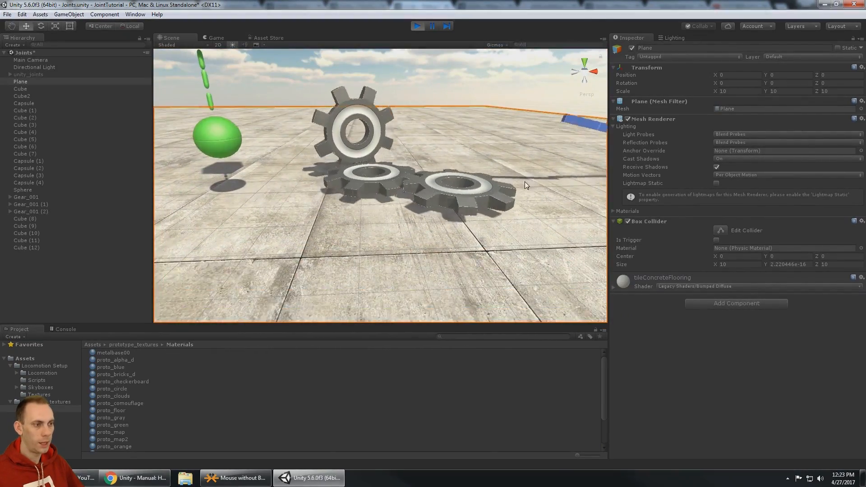
{"action": "middle_click_drag", "start_coordinate": [524, 183], "coordinate": [315, 220]}
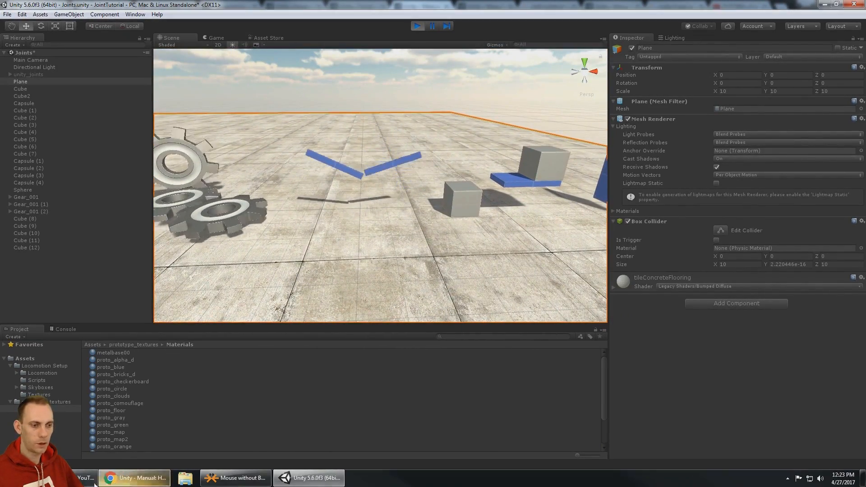
Read the Use Limits description on the Hinge Joint manual page in the browser, and return to Unity.
{"action": "left_click", "coordinate": [117, 480]}
{"action": "scroll", "coordinate": [339, 243], "scroll_direction": "down", "scroll_amount": 3}
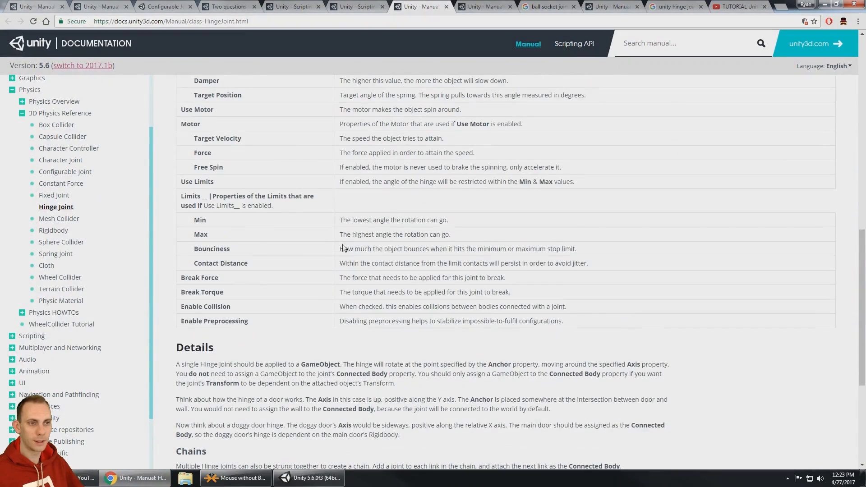
{"action": "scroll", "coordinate": [301, 182], "scroll_direction": "up", "scroll_amount": 1}
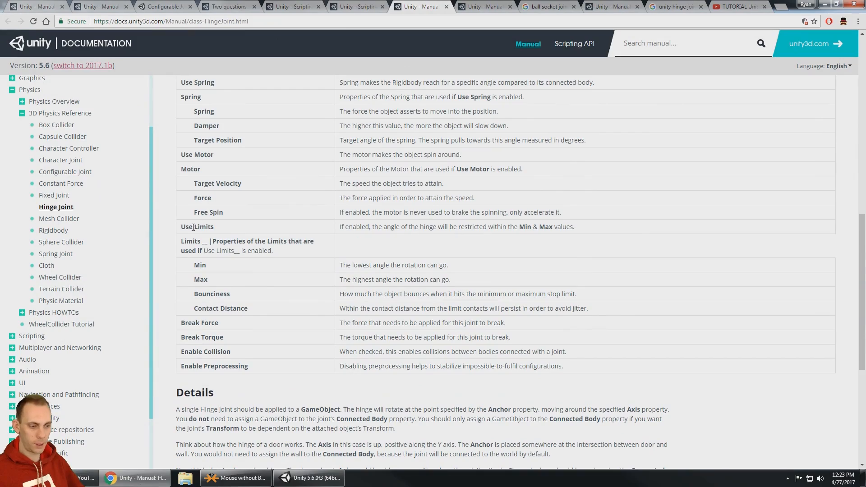
{"action": "left_click", "coordinate": [321, 481]}
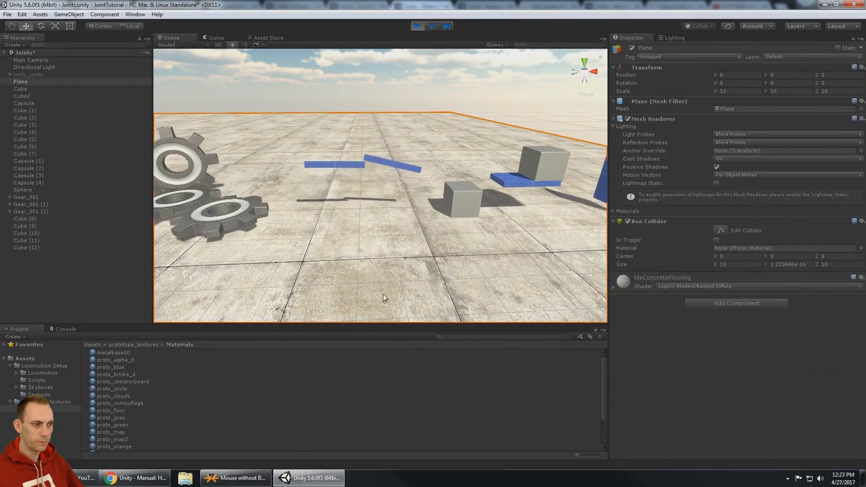
Select the blue plank Cube (9) beneath the gray cube, and examine its Hinge Joint Use Limits, Min and Max settings.
{"action": "left_click_drag", "start_coordinate": [460, 115], "coordinate": [351, 118]}
{"action": "middle_click_drag", "start_coordinate": [351, 117], "coordinate": [389, 128]}
{"action": "scroll", "coordinate": [459, 167], "scroll_direction": "up", "scroll_amount": 8}
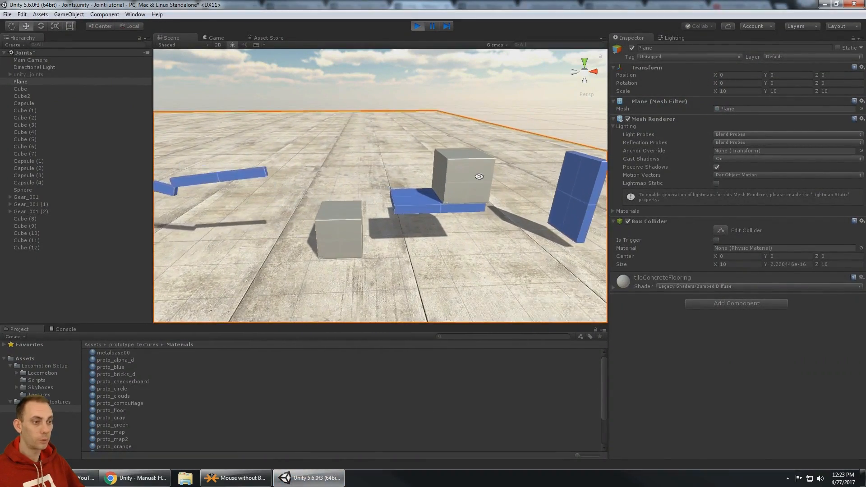
{"action": "left_click_drag", "start_coordinate": [476, 175], "coordinate": [454, 147], "text": "alt"}
{"action": "middle_click_drag", "start_coordinate": [453, 146], "coordinate": [427, 136]}
{"action": "left_click", "coordinate": [390, 197]}
{"action": "left_click_drag", "start_coordinate": [390, 197], "coordinate": [413, 191], "text": "alt"}
{"action": "middle_click_drag", "start_coordinate": [414, 192], "coordinate": [367, 184]}
{"action": "left_click_drag", "start_coordinate": [368, 185], "coordinate": [376, 189], "text": "alt"}
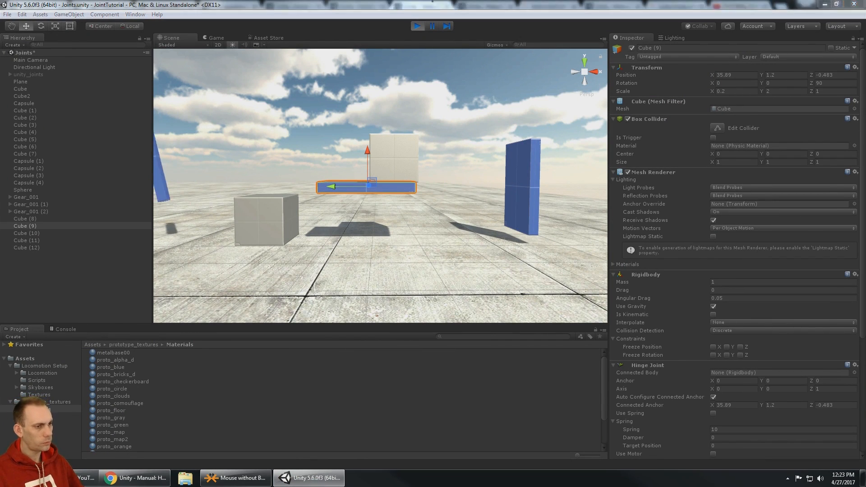
{"action": "scroll", "coordinate": [772, 247], "scroll_direction": "down", "scroll_amount": 5}
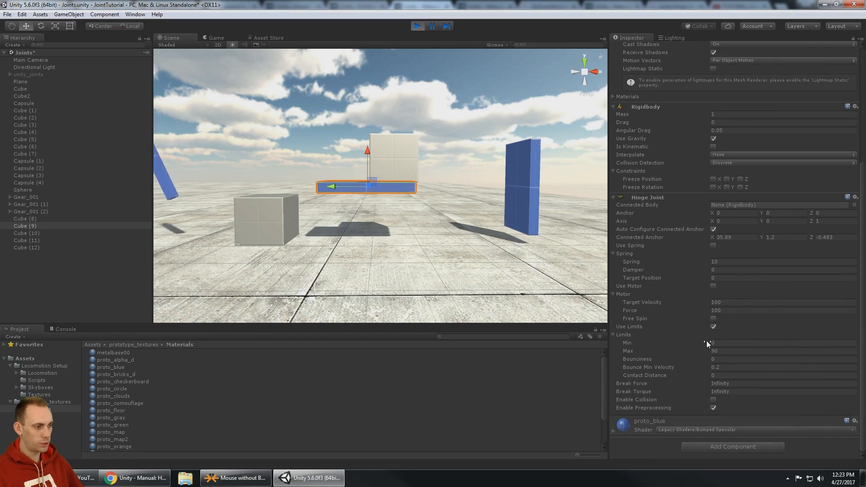
{"action": "left_click", "coordinate": [729, 350]}
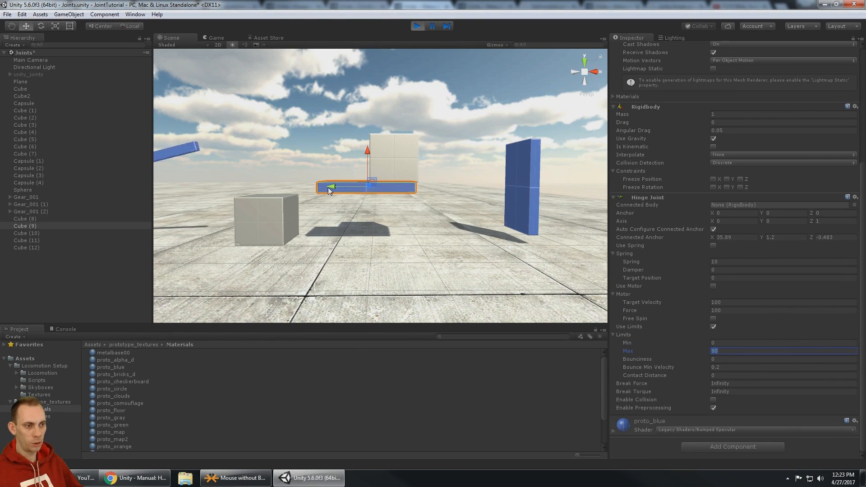
Lift Cube (10) above the Cube (9) plank and drop it, slide it over to the plank's opposite end, and move it clear.
{"action": "left_click", "coordinate": [404, 160]}
{"action": "left_click_drag", "start_coordinate": [396, 129], "coordinate": [385, 53]}
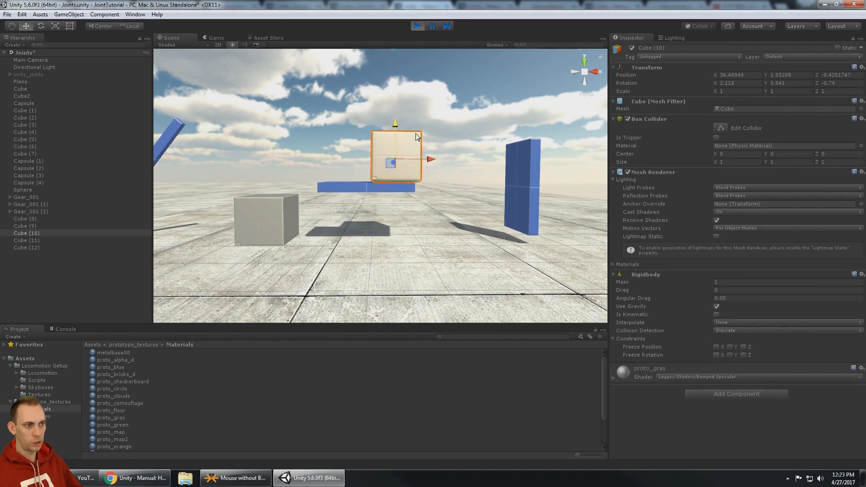
{"action": "left_click_drag", "start_coordinate": [396, 125], "coordinate": [384, 69]}
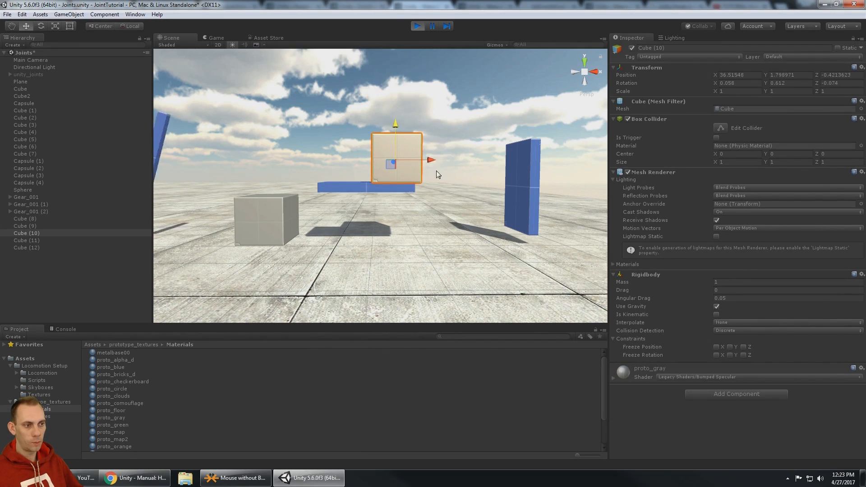
{"action": "left_click_drag", "start_coordinate": [427, 160], "coordinate": [408, 157]}
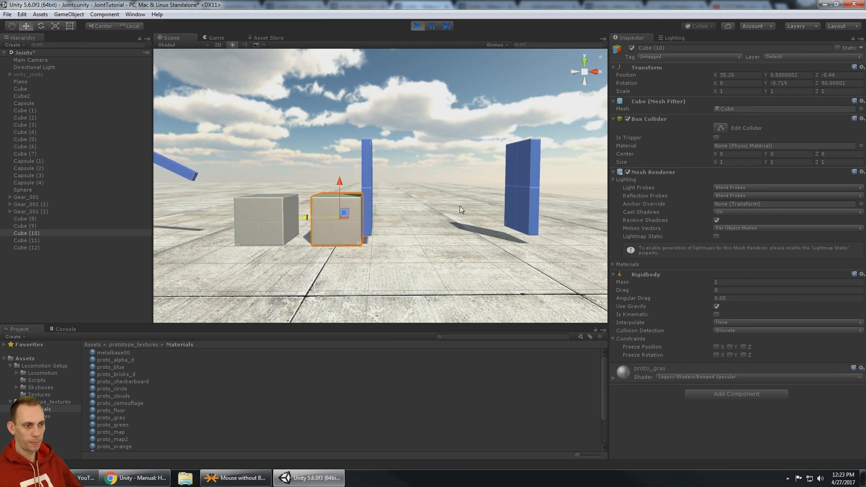
{"action": "left_click_drag", "start_coordinate": [305, 219], "coordinate": [354, 162]}
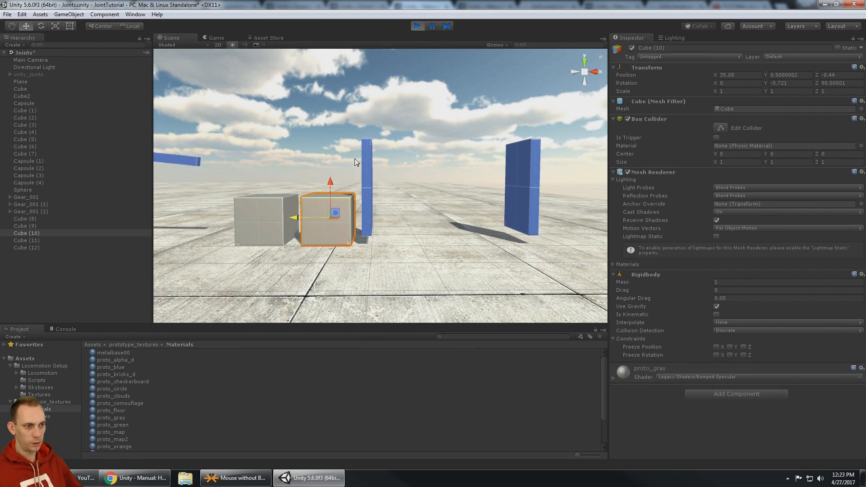
Swing the Cube (9) plank against the nearby cubes, and examine the plank and Cube (10) from several angles.
{"action": "left_click", "coordinate": [366, 207]}
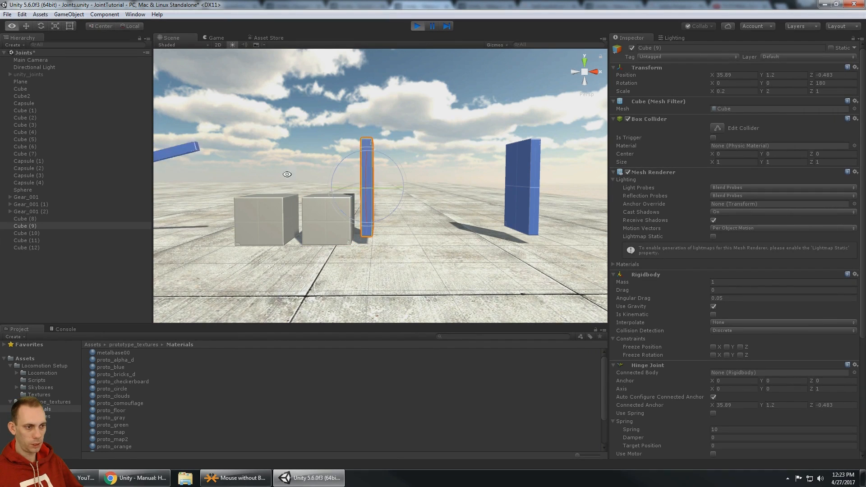
{"action": "left_click_drag", "start_coordinate": [286, 174], "coordinate": [305, 216], "text": "alt"}
{"action": "left_click_drag", "start_coordinate": [408, 150], "coordinate": [354, 141], "text": "alt"}
{"action": "middle_click_drag", "start_coordinate": [354, 141], "coordinate": [400, 139]}
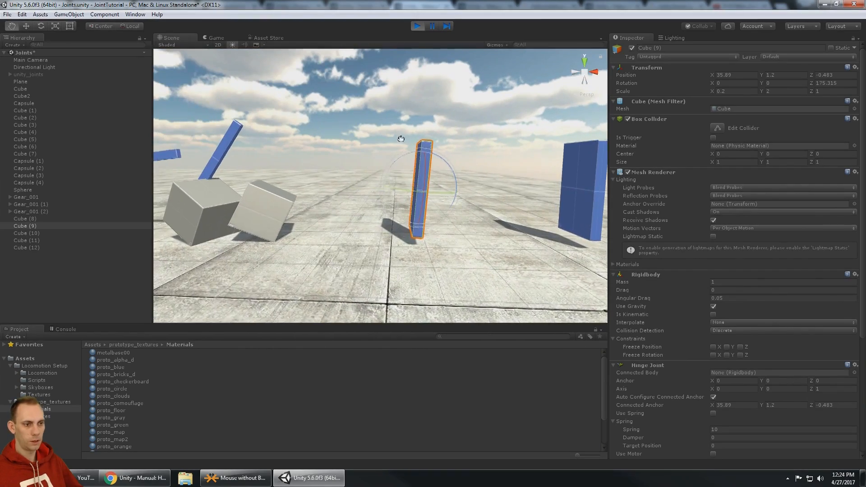
{"action": "left_click", "coordinate": [259, 204]}
{"action": "middle_click_drag", "start_coordinate": [370, 174], "coordinate": [313, 187]}
{"action": "left_click_drag", "start_coordinate": [313, 187], "coordinate": [296, 210], "text": "alt"}
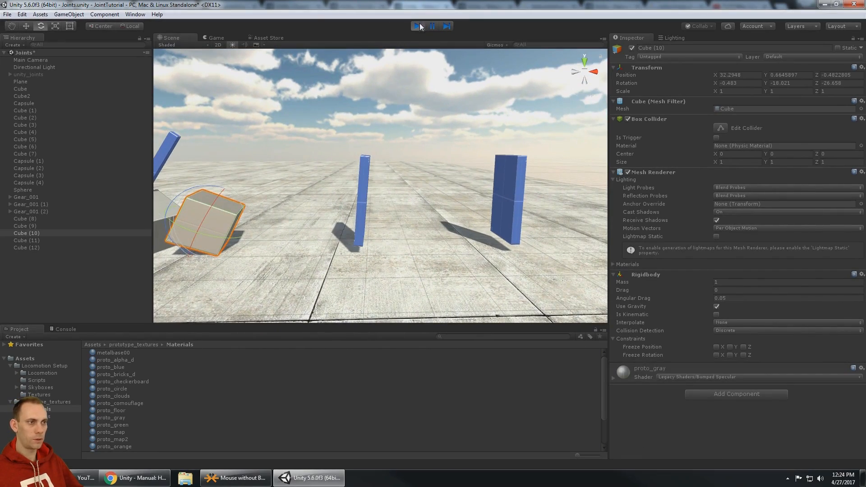
Restart Play mode in the Scene view, and move Cube (10) off one end of the plank and across to the other.
{"action": "left_click", "coordinate": [417, 26]}
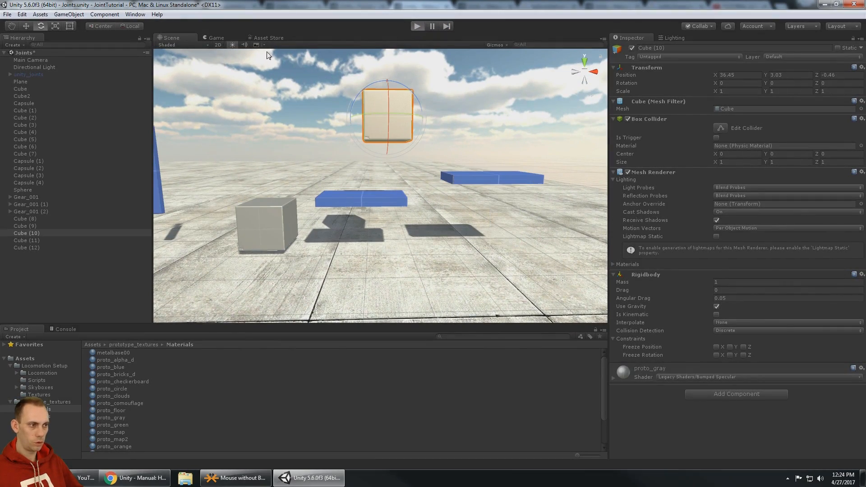
{"action": "left_click", "coordinate": [171, 39]}
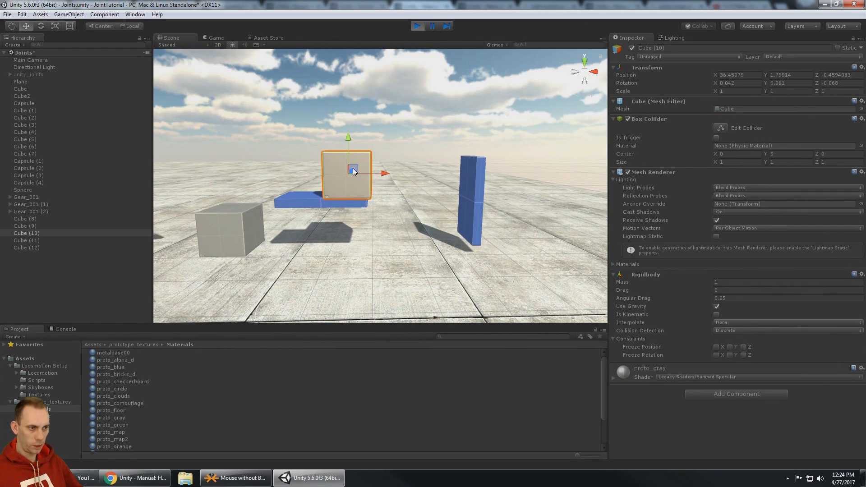
{"action": "left_click_drag", "start_coordinate": [353, 171], "coordinate": [403, 172]}
{"action": "mouse_move", "coordinate": [377, 146]}
{"action": "middle_mouse_down"}
{"action": "mouse_move", "coordinate": [387, 128]}
{"action": "mouse_move", "coordinate": [397, 134]}
{"action": "mouse_move", "coordinate": [379, 137]}
{"action": "middle_mouse_up"}
{"action": "left_click_drag", "start_coordinate": [461, 202], "coordinate": [401, 155]}
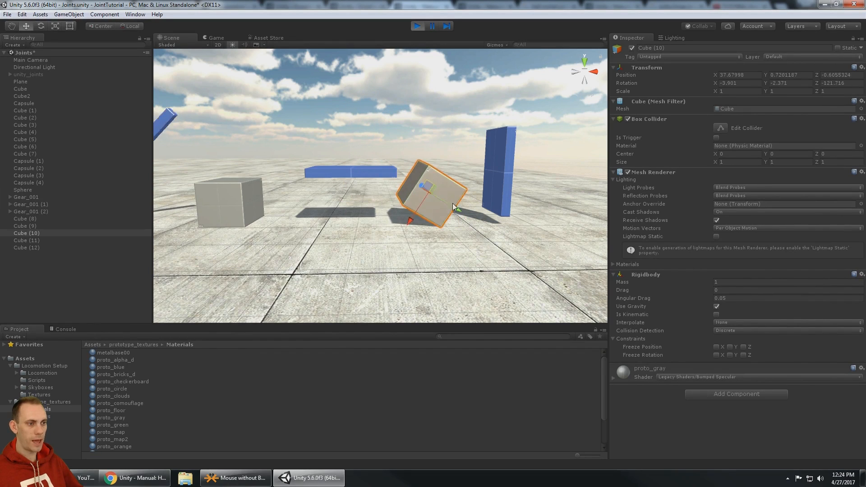
{"action": "left_click_drag", "start_coordinate": [409, 199], "coordinate": [333, 97]}
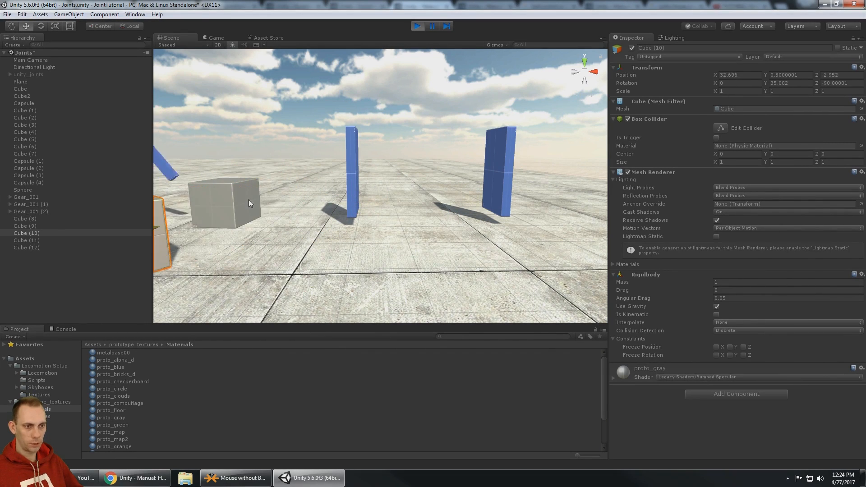
Move Cube (11) to both sides of the Cube (9) plank and lift it against the plank to test the rotation limits.
{"action": "left_click", "coordinate": [250, 199]}
{"action": "left_click_drag", "start_coordinate": [247, 156], "coordinate": [431, 165]}
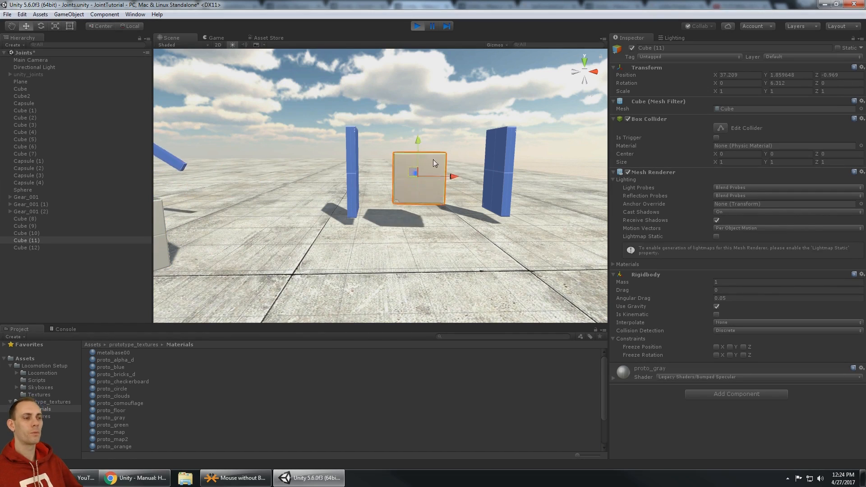
{"action": "left_click_drag", "start_coordinate": [456, 206], "coordinate": [304, 198]}
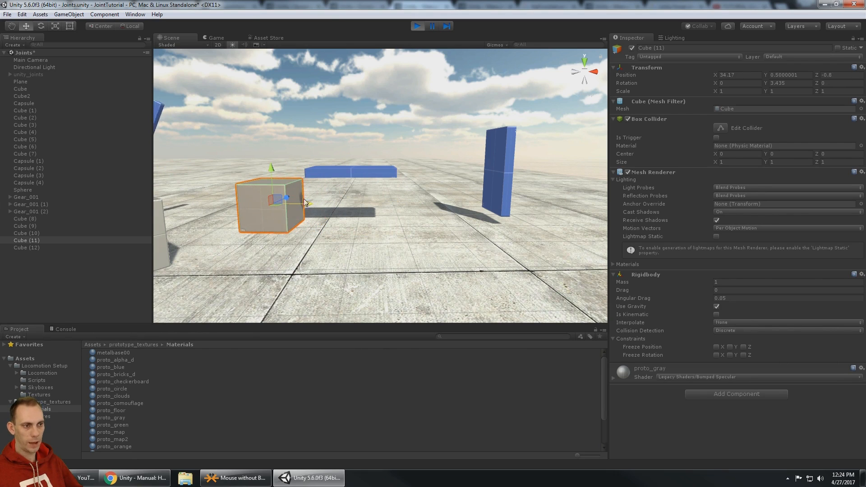
{"action": "left_click_drag", "start_coordinate": [274, 167], "coordinate": [275, 97]}
{"action": "left_click_drag", "start_coordinate": [285, 190], "coordinate": [358, 136]}
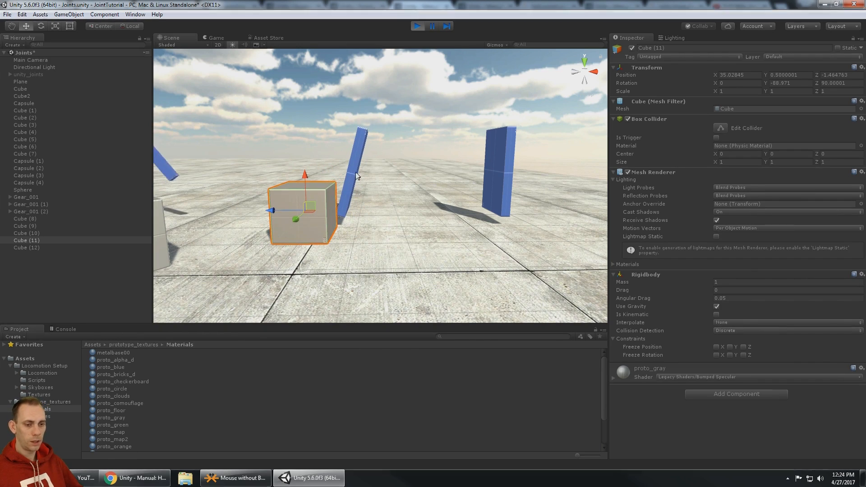
Read the Bounciness description on the Hinge Joint manual page in the browser, and return to Unity.
{"action": "left_click", "coordinate": [130, 477]}
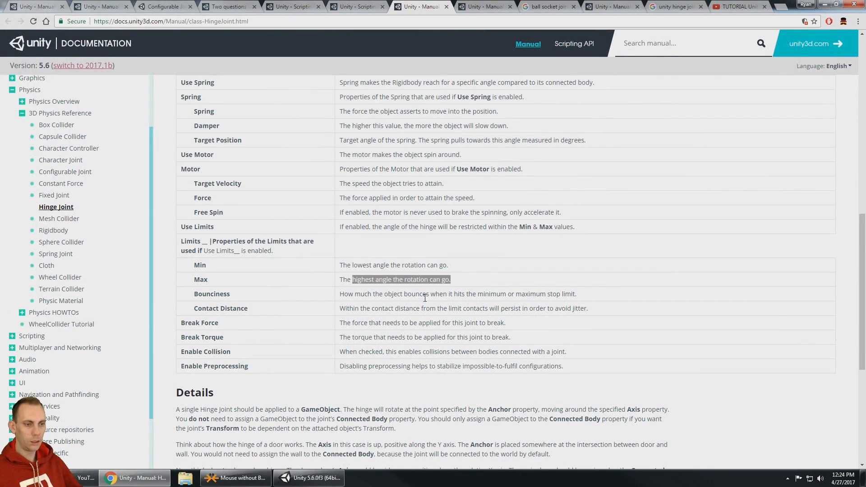
{"action": "left_click_drag", "start_coordinate": [344, 293], "coordinate": [505, 287]}
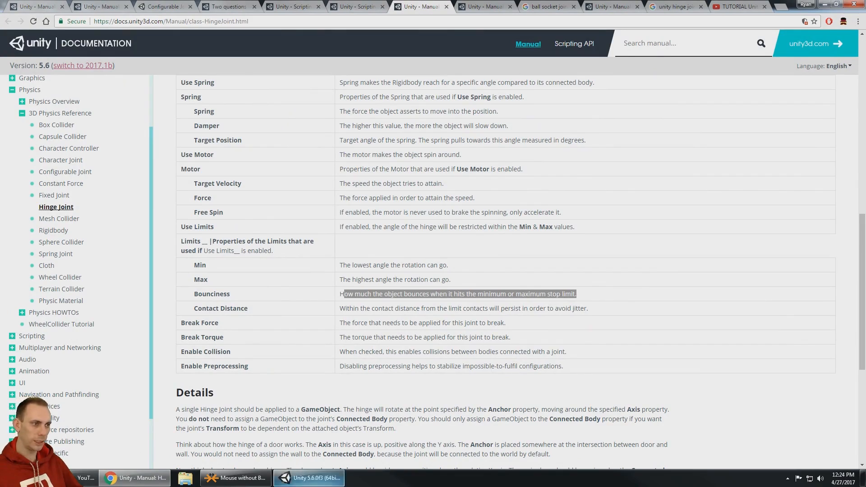
{"action": "left_click", "coordinate": [309, 477]}
Select the plank Cube (12), and try Hinge Joint Anchor Y values of 0.5 and 0 during play.
{"action": "scroll", "coordinate": [432, 180], "scroll_direction": "up", "scroll_amount": 5}
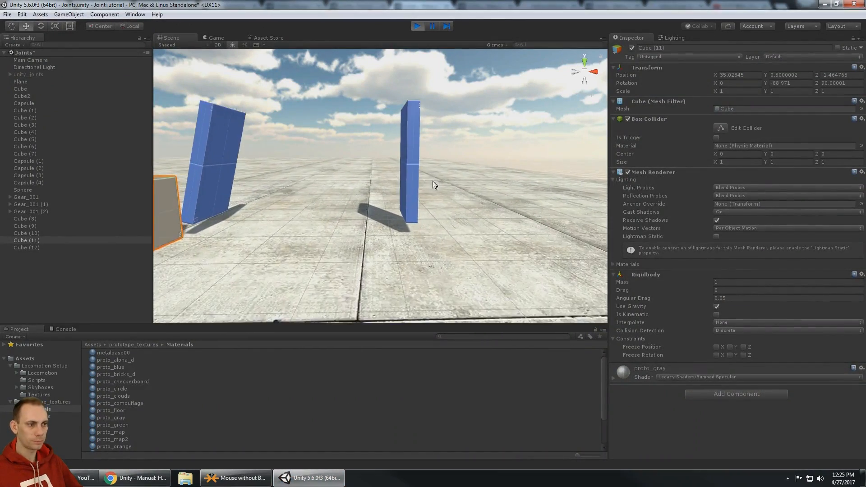
{"action": "middle_click_drag", "start_coordinate": [415, 164], "coordinate": [431, 189]}
{"action": "left_click", "coordinate": [418, 193]}
{"action": "left_click_drag", "start_coordinate": [431, 189], "coordinate": [387, 170], "text": "alt"}
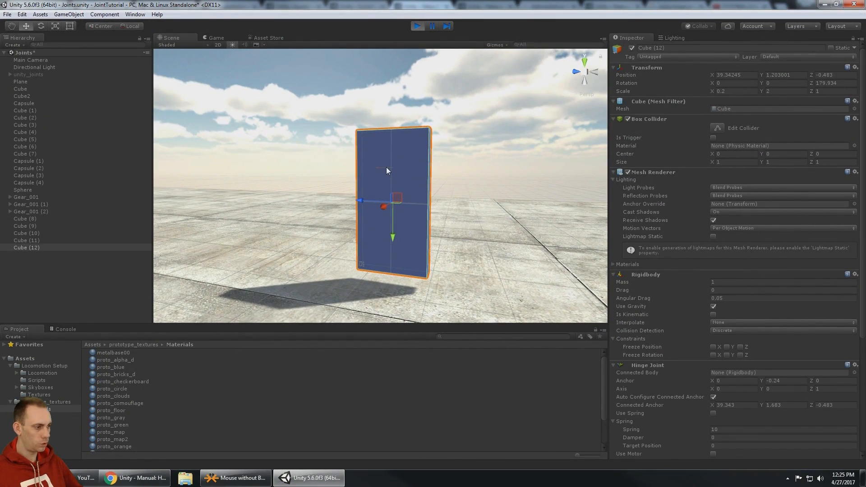
{"action": "scroll", "coordinate": [793, 348], "scroll_direction": "down", "scroll_amount": 5}
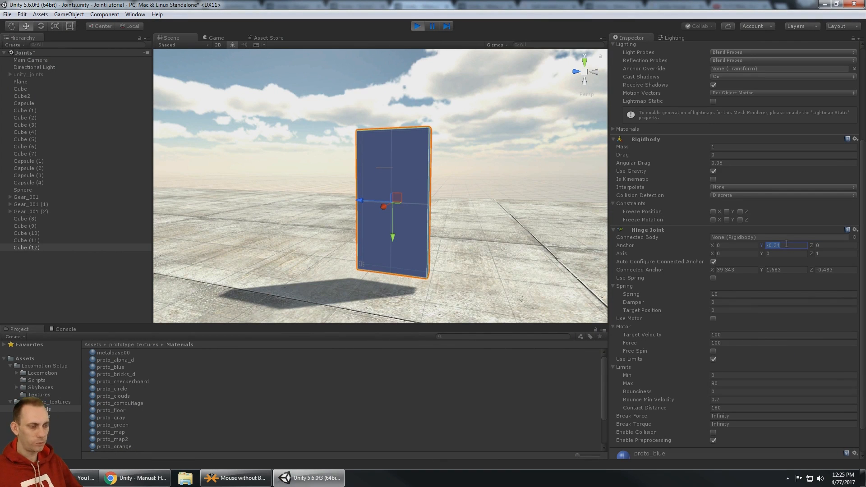
{"action": "left_click_drag", "start_coordinate": [573, 203], "coordinate": [424, 209], "text": "alt"}
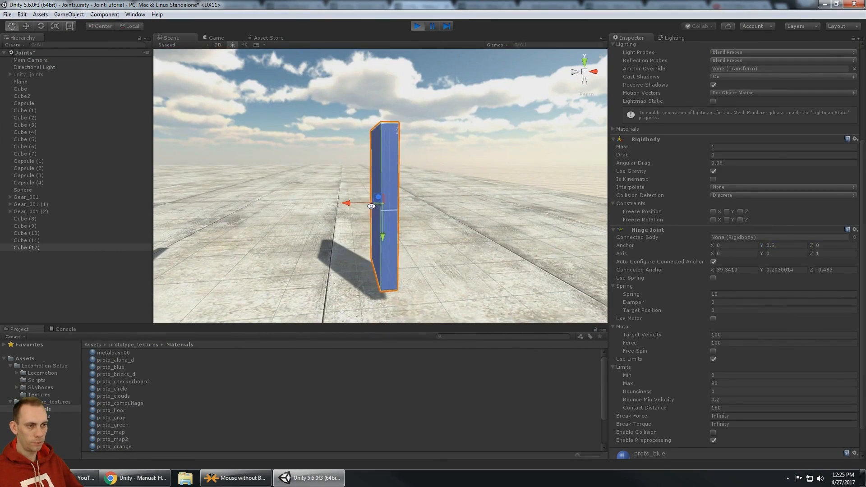
{"action": "middle_click_drag", "start_coordinate": [424, 208], "coordinate": [386, 193]}
{"action": "key", "text": "e"}
{"action": "left_click_drag", "start_coordinate": [387, 193], "coordinate": [340, 194], "text": "alt"}
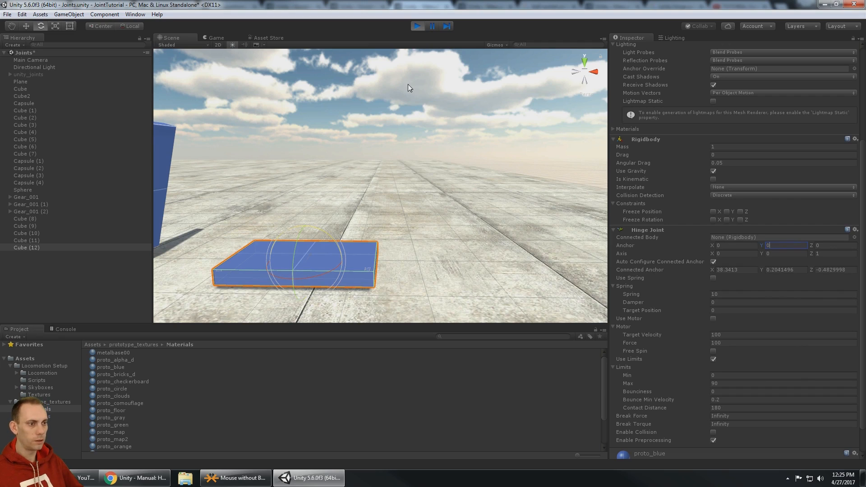
Exit Play mode, and view the Cube (12) plank up close from below.
{"action": "left_click", "coordinate": [417, 28]}
{"action": "left_click_drag", "start_coordinate": [451, 171], "coordinate": [419, 27], "text": "alt"}
{"action": "scroll", "coordinate": [399, 148], "scroll_direction": "up", "scroll_amount": 5}
{"action": "middle_click_drag", "start_coordinate": [398, 149], "coordinate": [449, 134]}
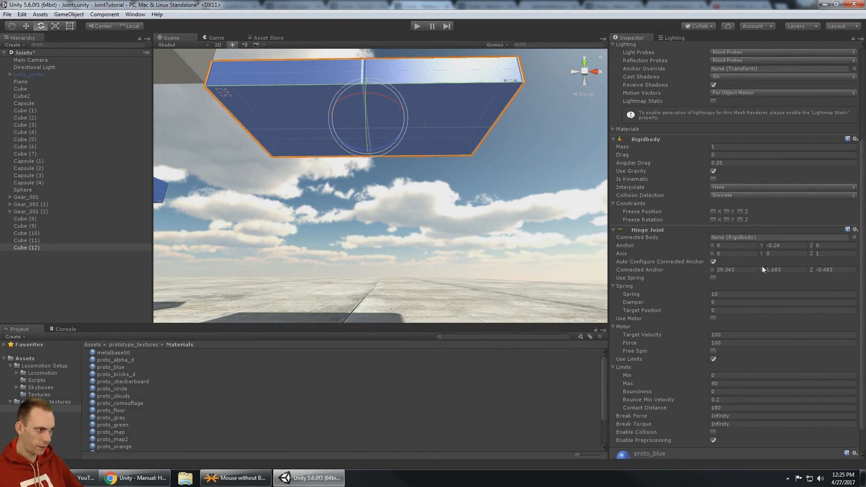
Set the Y anchor of Cube (12)'s Hinge Joint to -0.32 and briefly play the scene to test it.
{"action": "left_click_drag", "start_coordinate": [759, 243], "coordinate": [757, 244]}
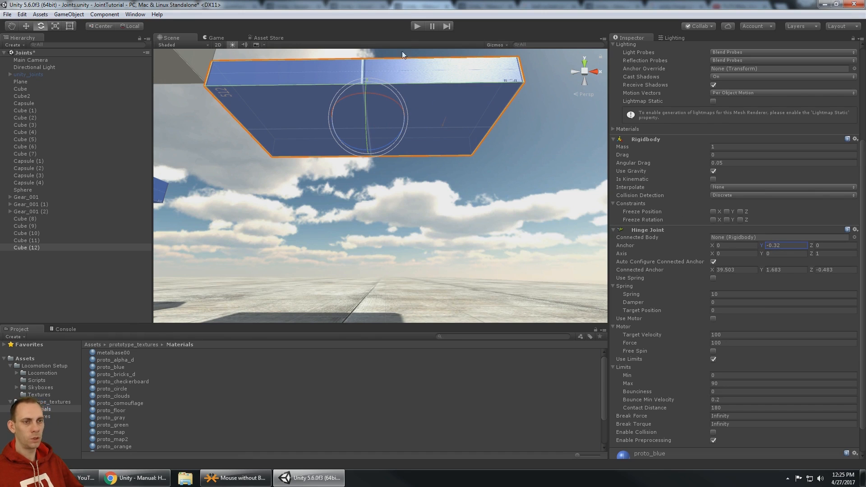
{"action": "left_click", "coordinate": [416, 26]}
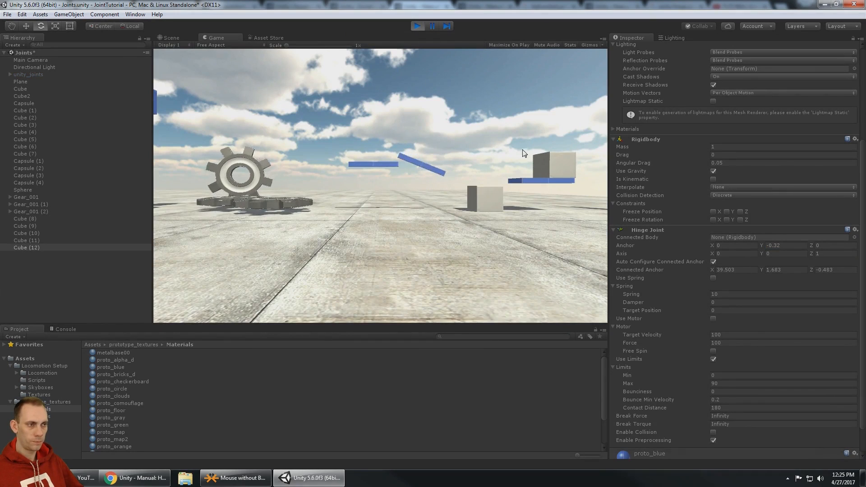
{"action": "left_click", "coordinate": [417, 26]}
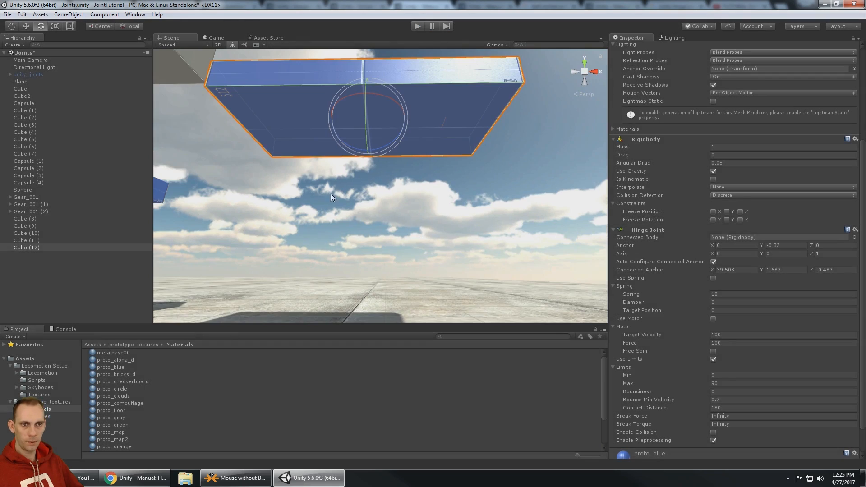
Move the Main Camera along the row of objects to about X 36.74, Y 0.94.
{"action": "left_click", "coordinate": [31, 60]}
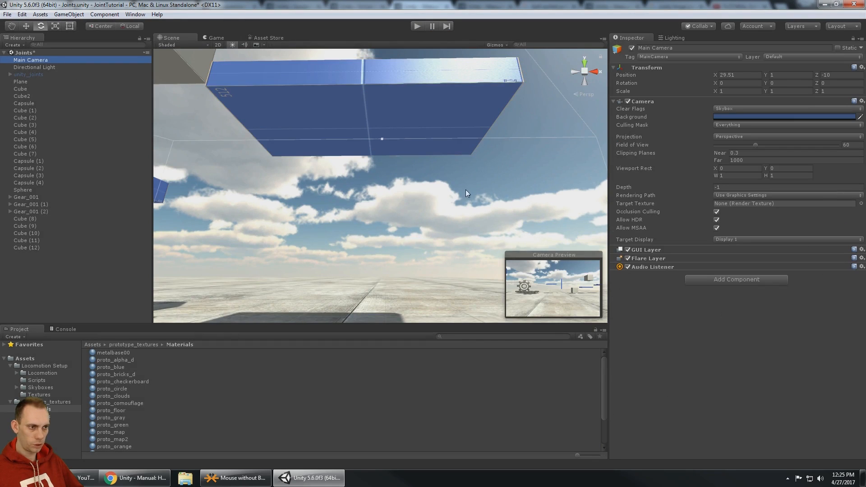
{"action": "key", "text": "f"}
{"action": "scroll", "coordinate": [472, 169], "scroll_direction": "down", "scroll_amount": 8}
{"action": "left_click_drag", "start_coordinate": [471, 169], "coordinate": [432, 261], "text": "alt"}
{"action": "key", "text": "w"}
{"action": "left_click_drag", "start_coordinate": [422, 174], "coordinate": [440, 183], "text": "alt"}
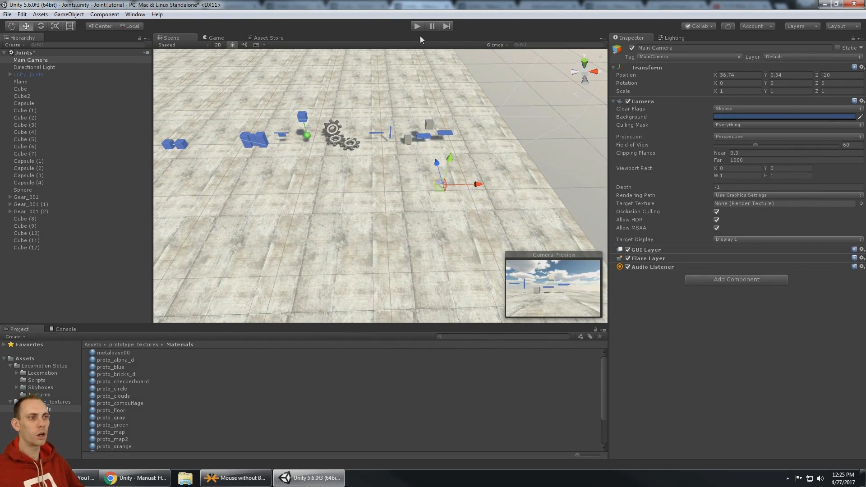
Play the scene, frame Cube (12) in the Scene view and rotate it to make it swing on its hinge.
{"action": "left_click", "coordinate": [418, 25]}
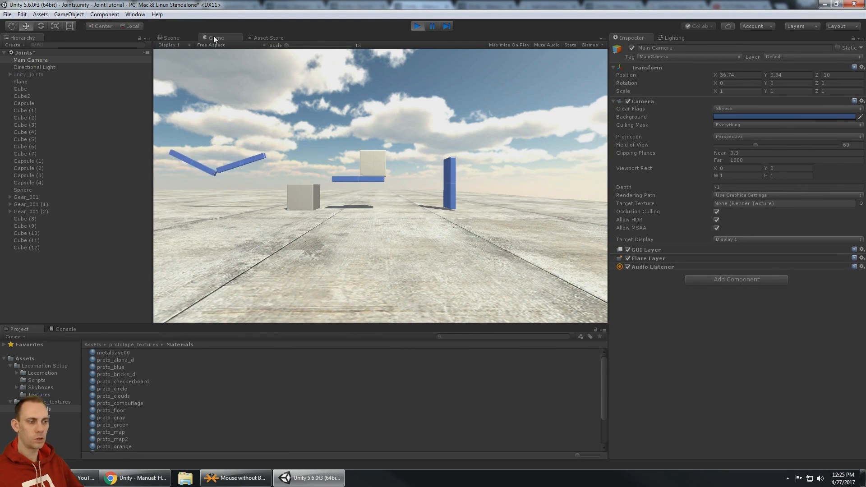
{"action": "left_click", "coordinate": [170, 38]}
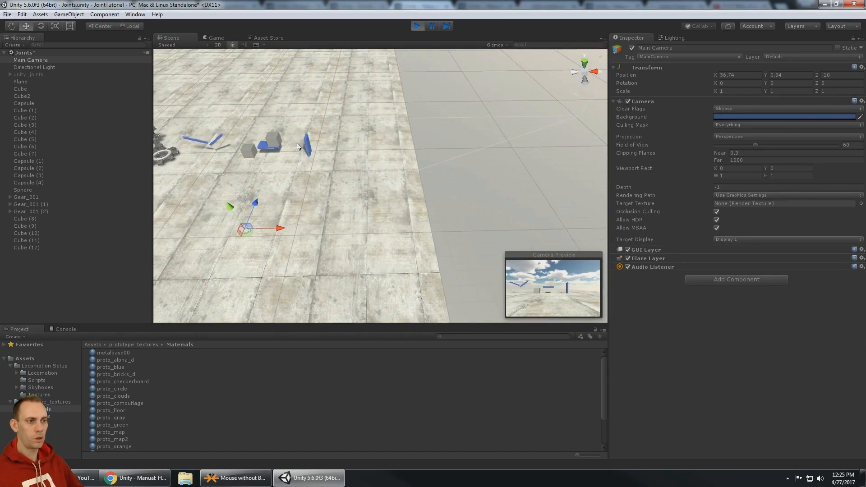
{"action": "left_click", "coordinate": [307, 146]}
{"action": "key", "text": "f"}
{"action": "left_click_drag", "start_coordinate": [384, 266], "coordinate": [408, 201], "text": "alt"}
{"action": "key", "text": "e"}
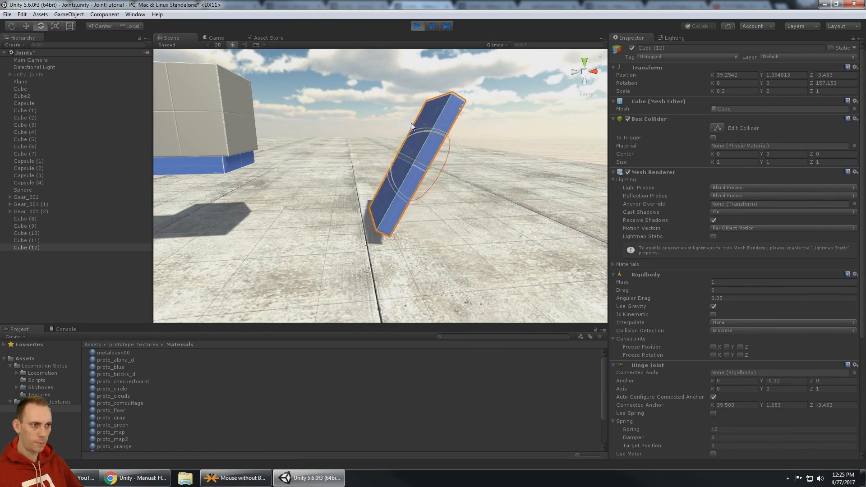
{"action": "left_click_drag", "start_coordinate": [410, 122], "coordinate": [410, 144], "text": "alt"}
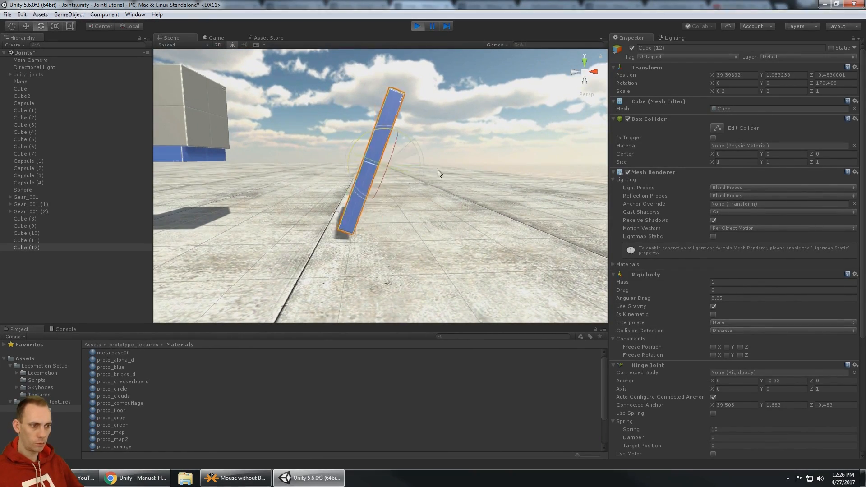
Set the hinge limits' bounciness to 1 and rotate the cube to test how it bounces.
{"action": "mouse_move", "coordinate": [493, 160]}
{"action": "middle_mouse_down"}
{"action": "mouse_move", "coordinate": [472, 153]}
{"action": "mouse_move", "coordinate": [492, 156]}
{"action": "middle_mouse_up"}
{"action": "scroll", "coordinate": [762, 265], "scroll_direction": "down", "scroll_amount": 7}
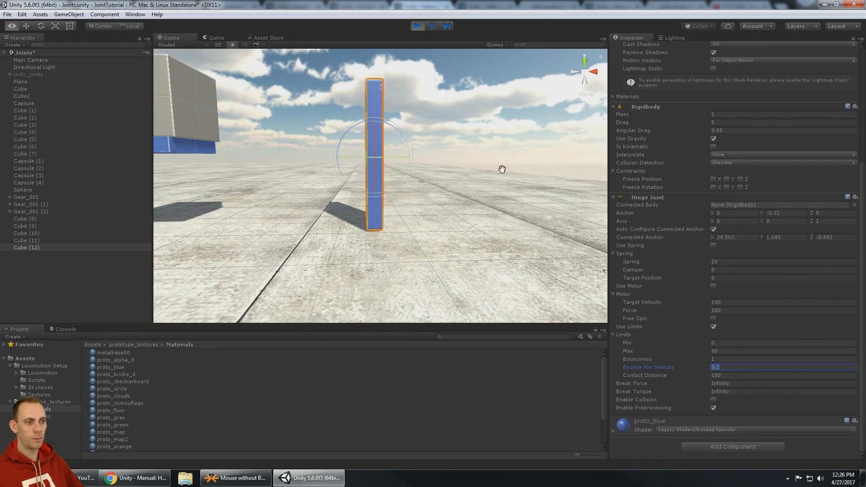
{"action": "right_click_drag", "start_coordinate": [501, 169], "coordinate": [463, 193]}
{"action": "middle_click_drag", "start_coordinate": [463, 193], "coordinate": [456, 171]}
{"action": "left_click_drag", "start_coordinate": [423, 151], "coordinate": [430, 154]}
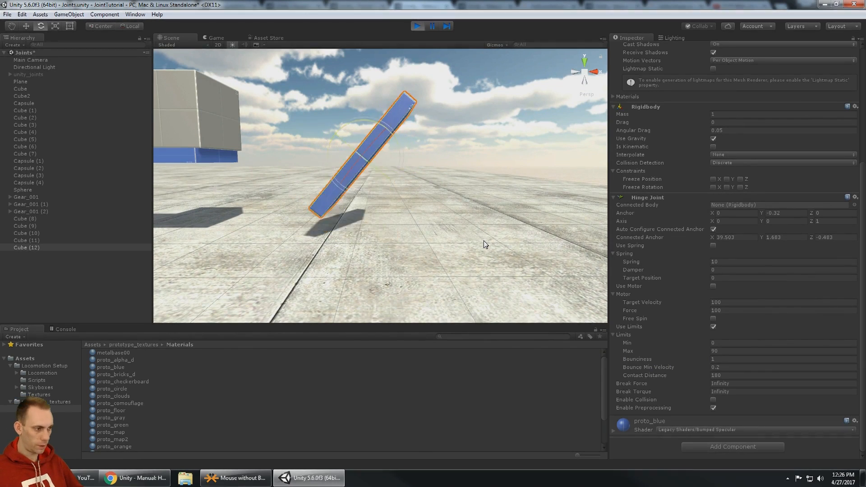
Set the hinge limits' bounciness to 0.5 and contact distance to 0, and test the cube's swing.
{"action": "left_click", "coordinate": [731, 358]}
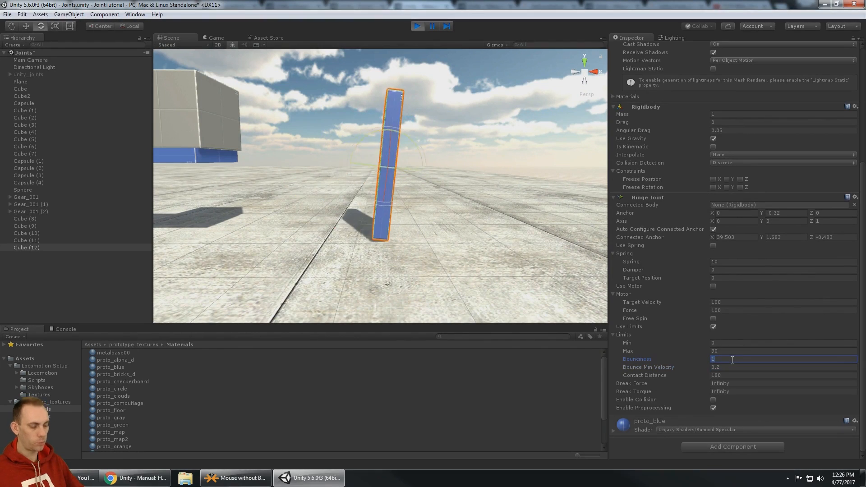
{"action": "type", "text": "0.5"}
{"action": "key", "text": "Tab"}
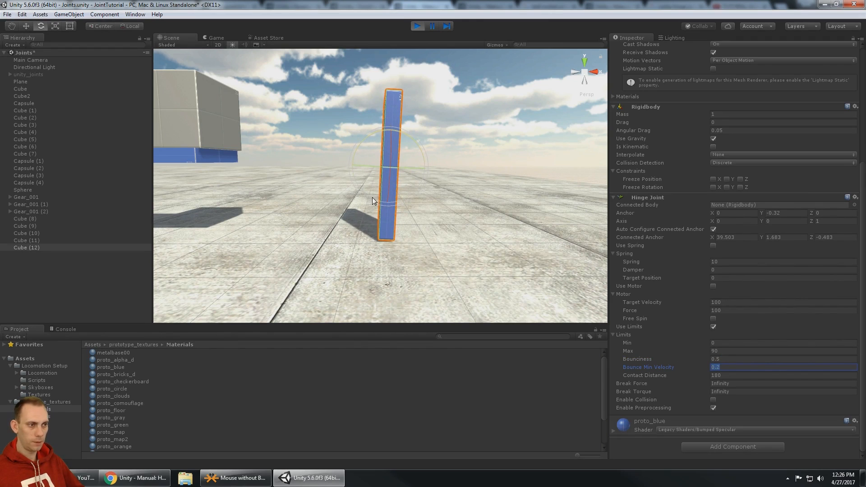
{"action": "key", "text": "Return"}
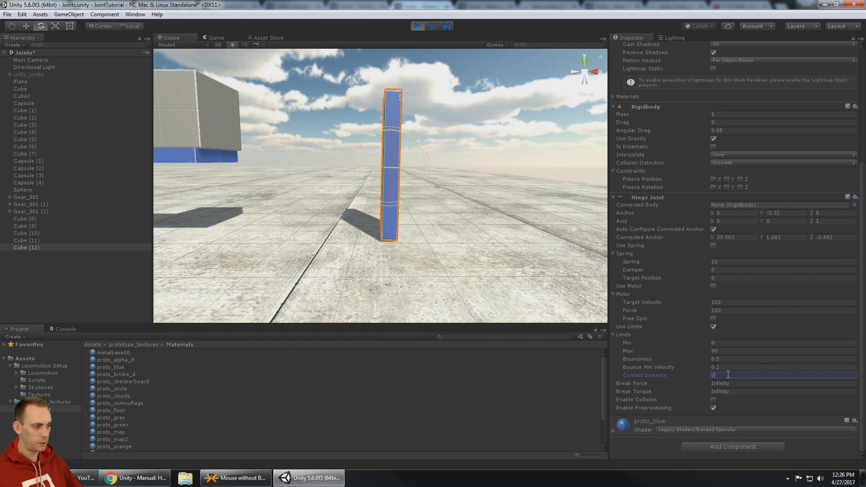
{"action": "key", "text": "ctrl+s"}
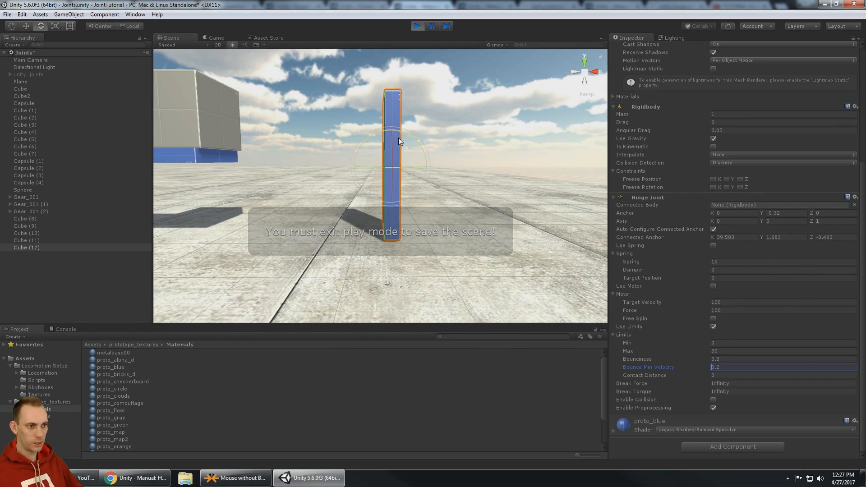
{"action": "left_click_drag", "start_coordinate": [399, 137], "coordinate": [400, 183], "text": "alt"}
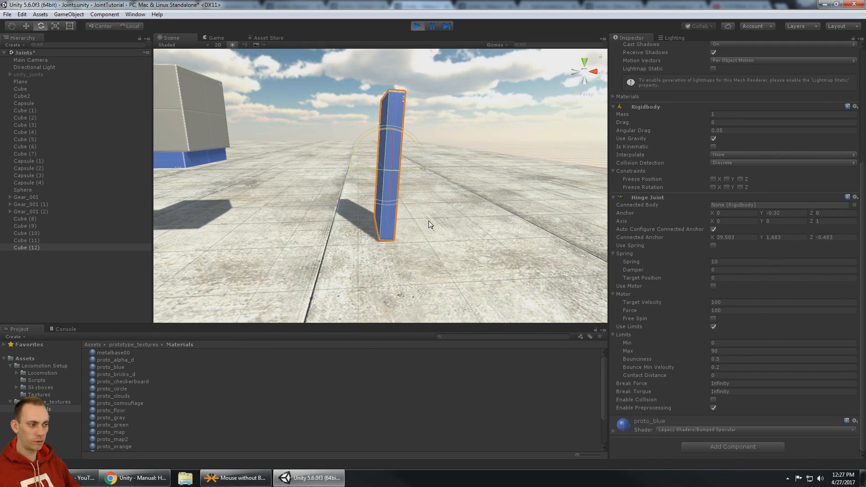
Set the hinge limits' bounce min velocity to 1 and rotate the cube several times to test it.
{"action": "left_click", "coordinate": [735, 368]}
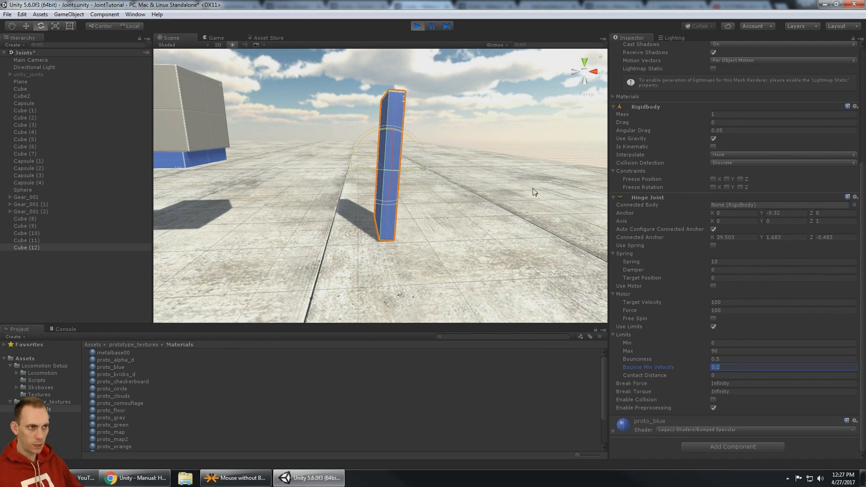
{"action": "left_click_drag", "start_coordinate": [533, 190], "coordinate": [519, 187], "text": "alt"}
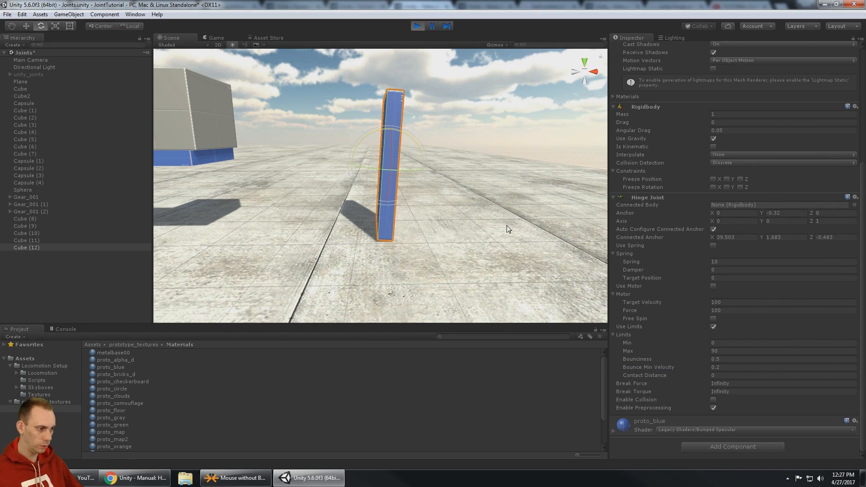
{"action": "left_click", "coordinate": [724, 367]}
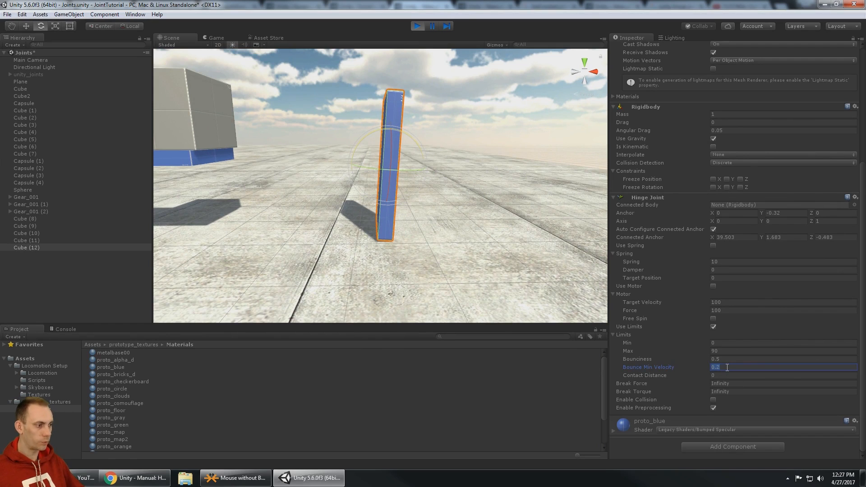
{"action": "type", "text": "1"}
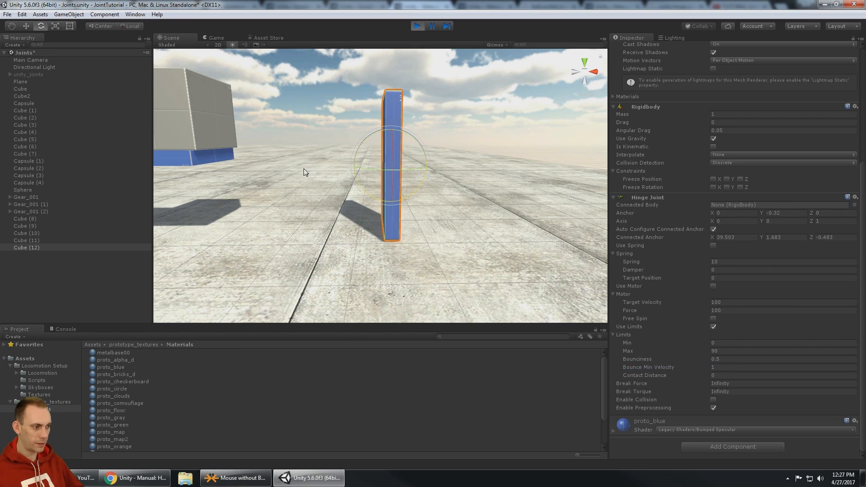
{"action": "left_click_drag", "start_coordinate": [376, 161], "coordinate": [405, 179], "text": "alt"}
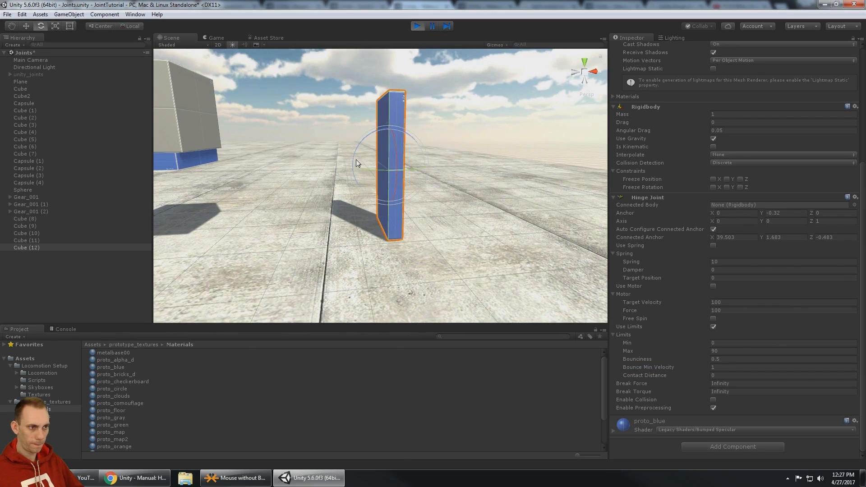
{"action": "left_click_drag", "start_coordinate": [356, 158], "coordinate": [436, 151]}
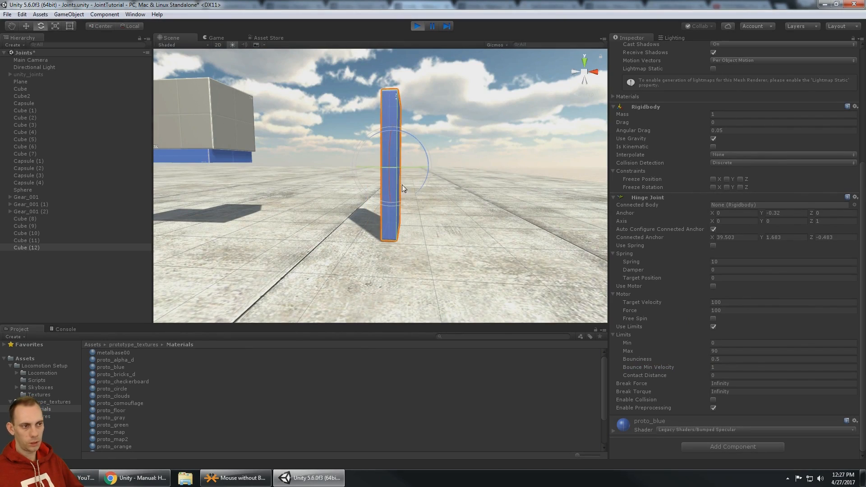
{"action": "left_click_drag", "start_coordinate": [341, 144], "coordinate": [413, 122], "text": "alt"}
{"action": "left_click_drag", "start_coordinate": [417, 150], "coordinate": [469, 161], "text": "alt"}
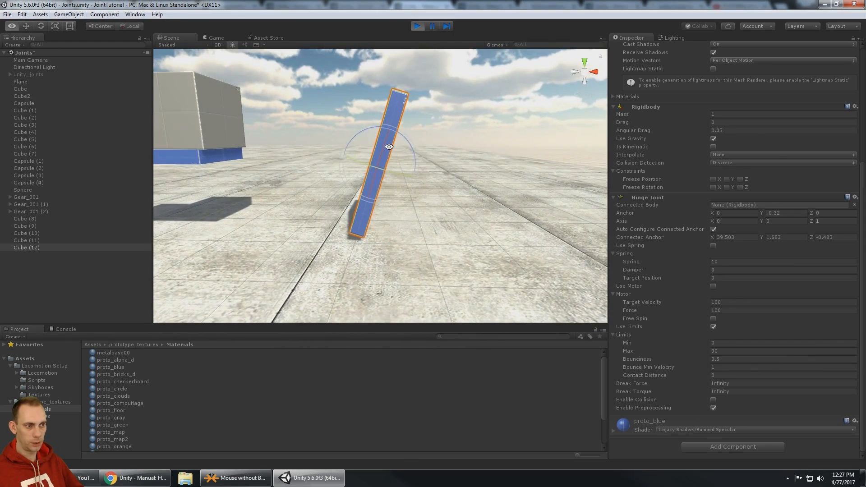
{"action": "left_click_drag", "start_coordinate": [478, 196], "coordinate": [486, 197], "text": "alt"}
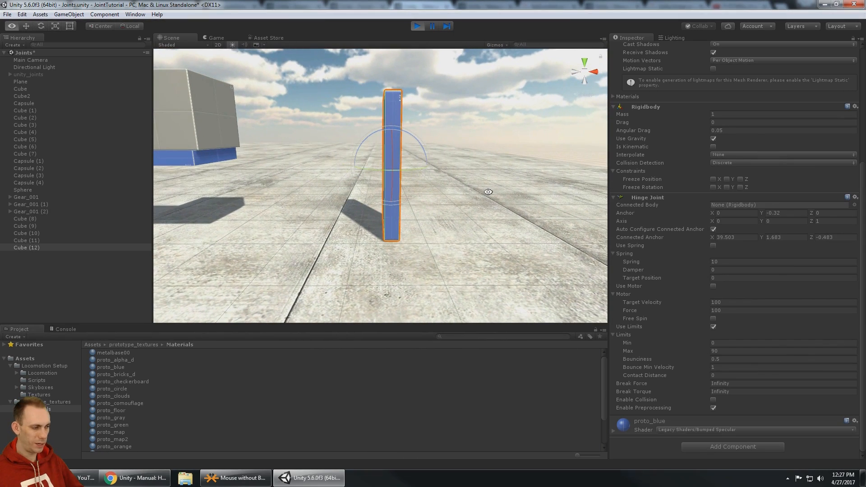
Try bounce min velocity values of 5, 3 and 2 on the hinge limits, testing the cube's swing with each.
{"action": "left_click", "coordinate": [745, 366]}
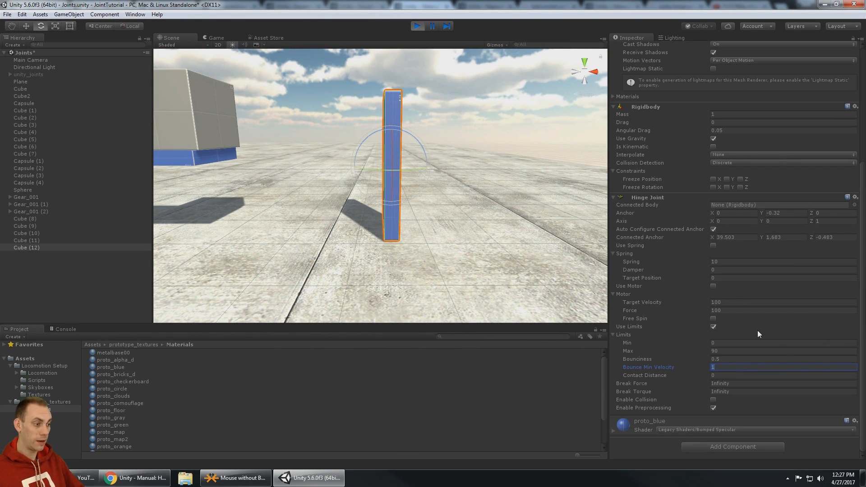
{"action": "left_click_drag", "start_coordinate": [383, 140], "coordinate": [411, 150], "text": "alt"}
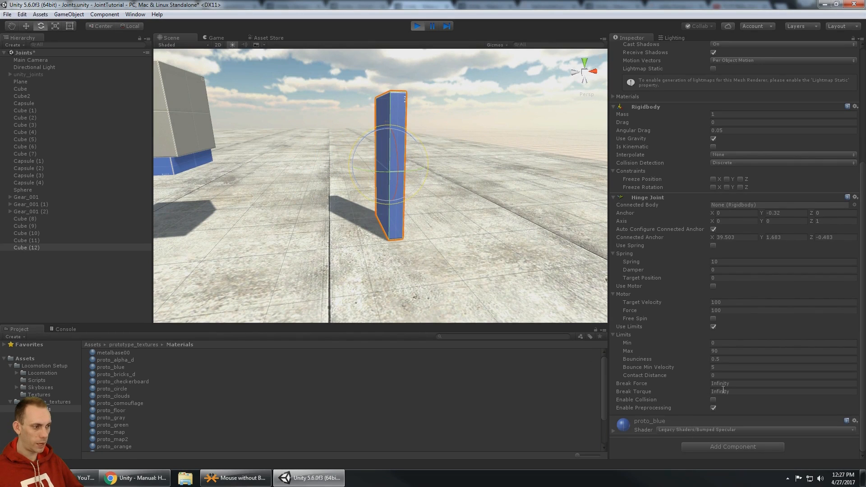
{"action": "left_click", "coordinate": [732, 366]}
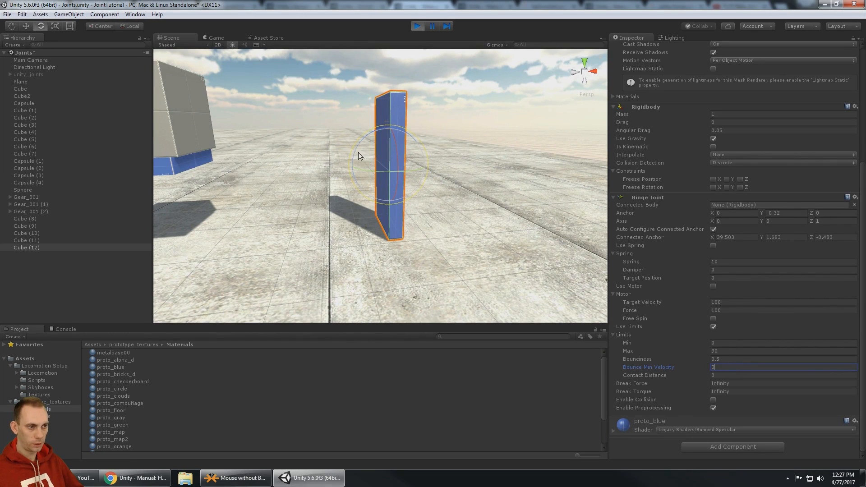
{"action": "left_click_drag", "start_coordinate": [353, 150], "coordinate": [388, 102]}
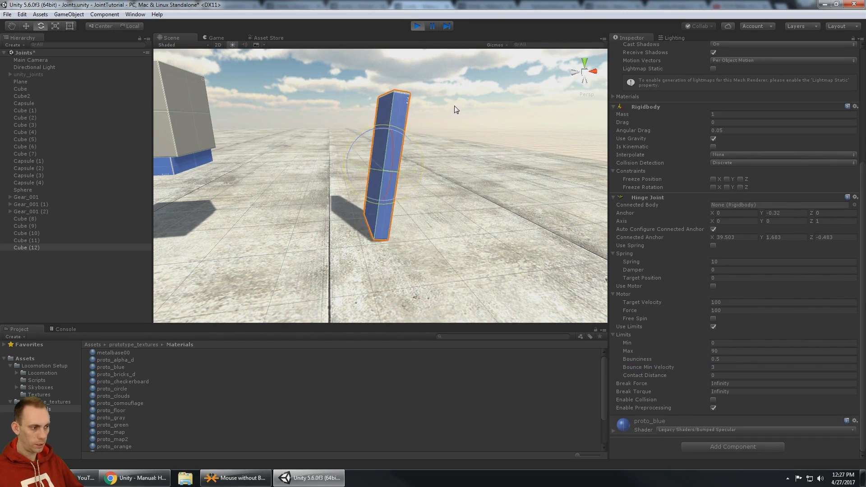
{"action": "left_click", "coordinate": [724, 366]}
{"action": "left_click_drag", "start_coordinate": [351, 152], "coordinate": [445, 133]}
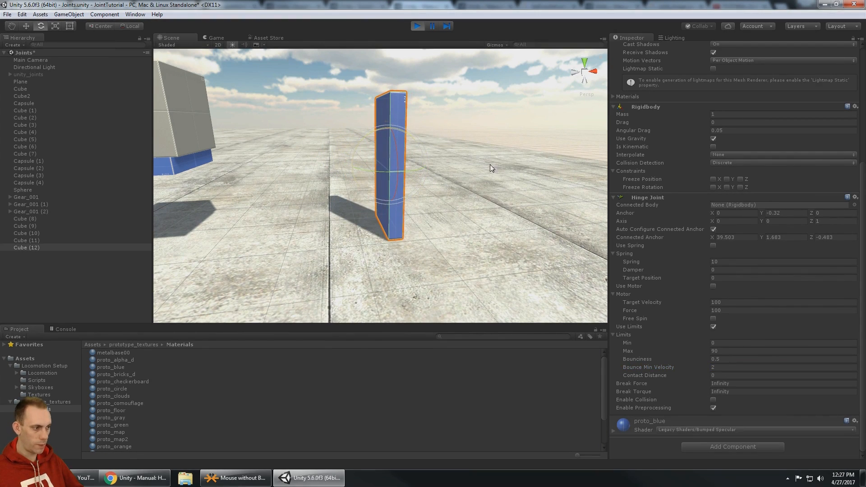
Set the hinge limits' bounce min velocity to 0.2 and swing the cube again.
{"action": "left_click", "coordinate": [730, 366]}
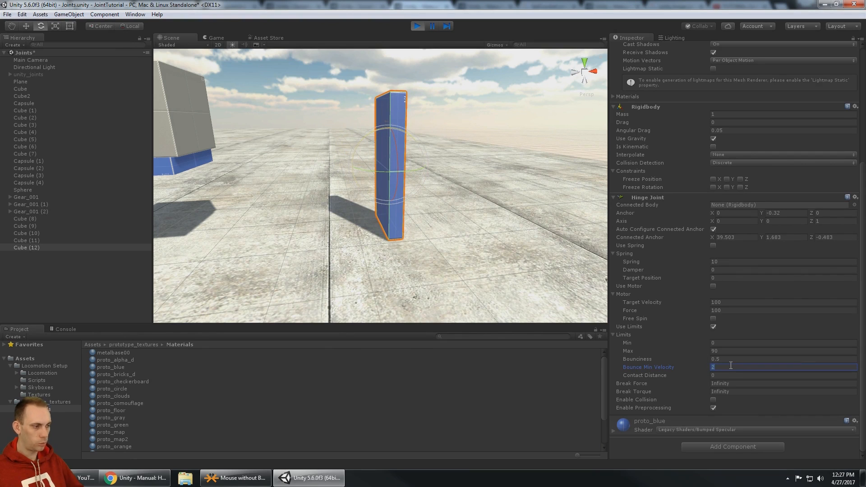
{"action": "type", "text": "0.2"}
{"action": "key", "text": "Tab"}
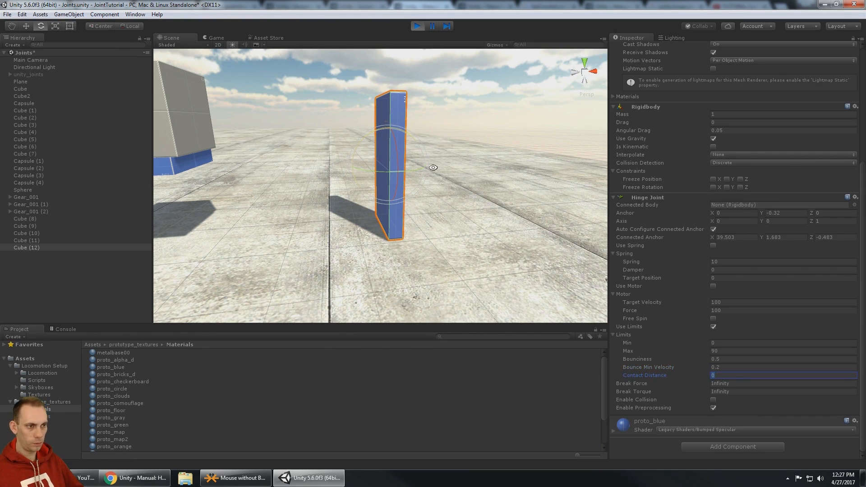
{"action": "left_click_drag", "start_coordinate": [430, 165], "coordinate": [386, 158], "text": "alt"}
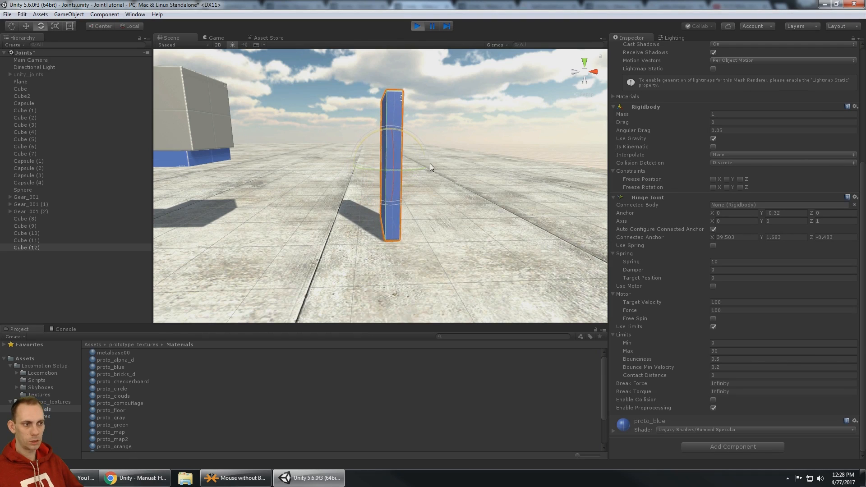
{"action": "left_click_drag", "start_coordinate": [397, 181], "coordinate": [400, 181]}
{"action": "middle_click_drag", "start_coordinate": [453, 171], "coordinate": [450, 173]}
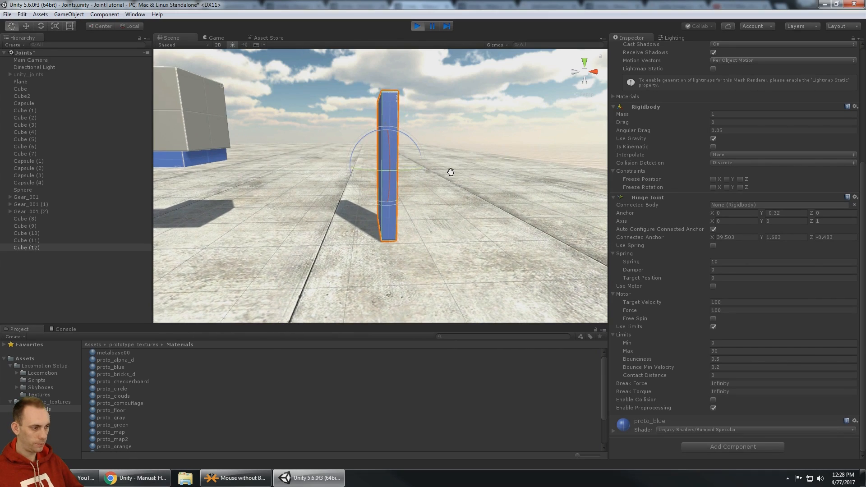
Open the contact distance value of the hinge limits and examine the hanging cube up close.
{"action": "left_click", "coordinate": [741, 376]}
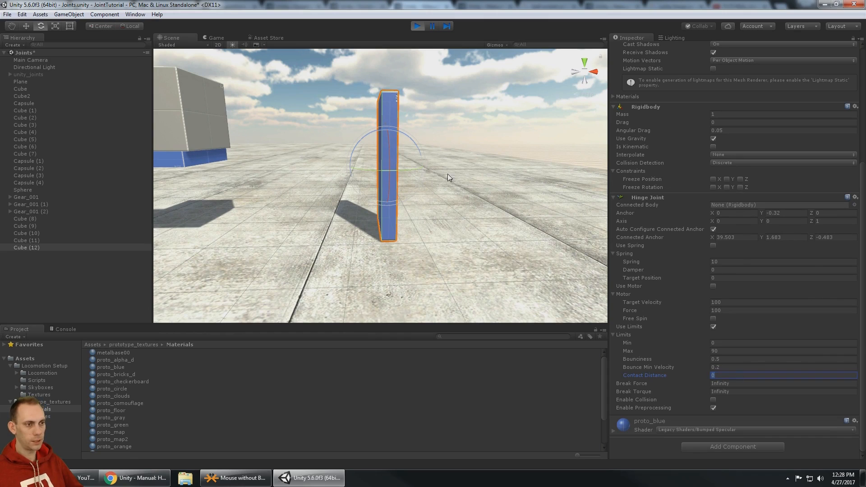
{"action": "middle_click_drag", "start_coordinate": [411, 143], "coordinate": [412, 153]}
{"action": "right_click_drag", "start_coordinate": [411, 153], "coordinate": [411, 143]}
{"action": "middle_click_drag", "start_coordinate": [419, 154], "coordinate": [420, 176]}
{"action": "scroll", "coordinate": [441, 144], "scroll_direction": "up", "scroll_amount": 3}
{"action": "scroll", "coordinate": [442, 145], "scroll_direction": "up", "scroll_amount": 2}
{"action": "scroll", "coordinate": [420, 175], "scroll_direction": "up", "scroll_amount": 2}
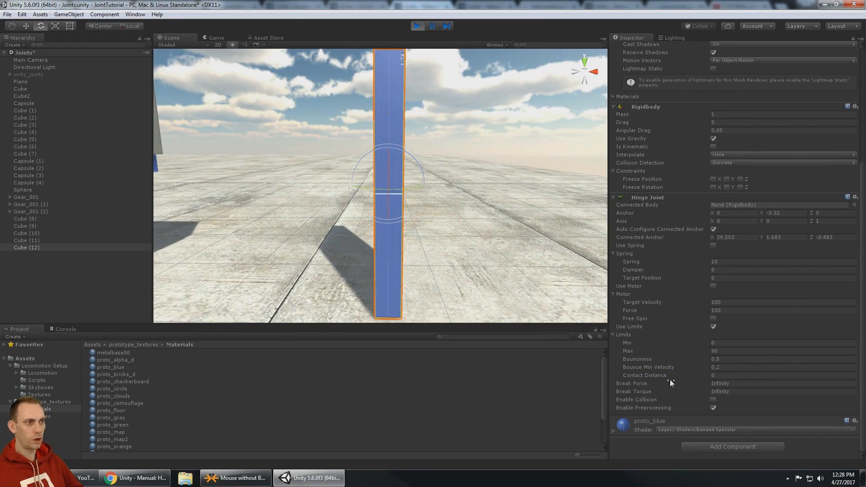
Leave play mode and switch to Chrome to read the Unity documentation on hinge bounciness, the spring joint's distance limits and SpringJoint.tolerance.
{"action": "left_click", "coordinate": [419, 27]}
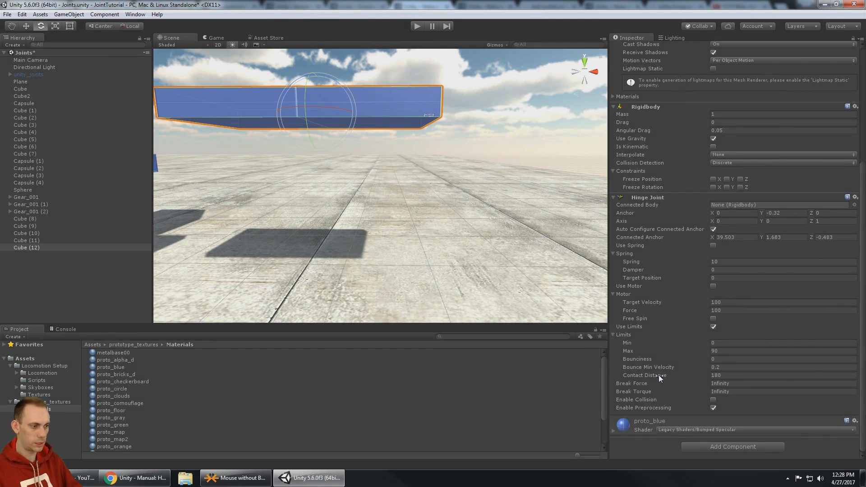
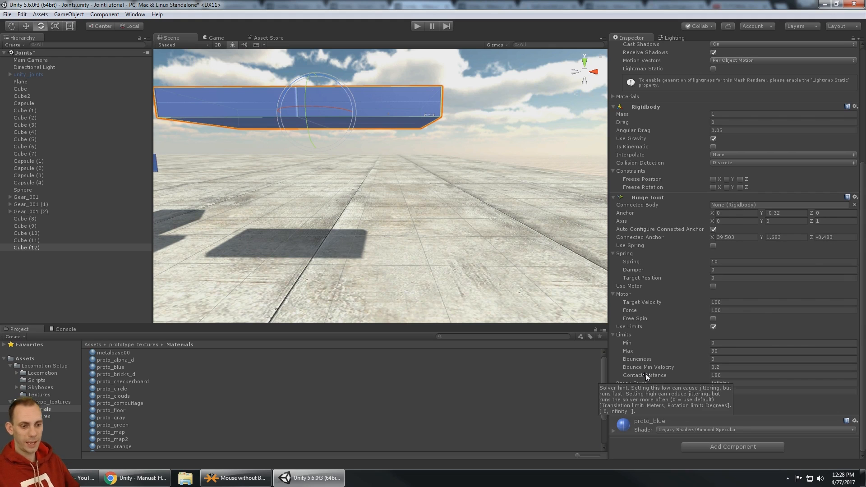
{"action": "left_click", "coordinate": [136, 477]}
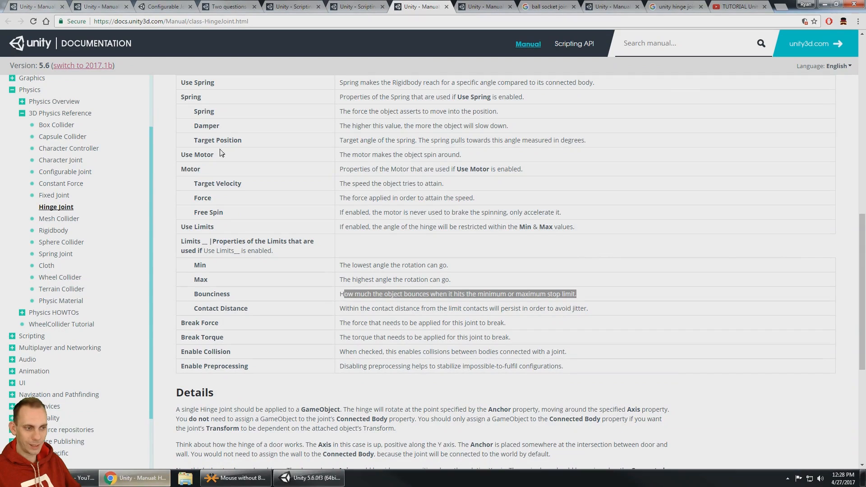
{"action": "left_click_drag", "start_coordinate": [211, 294], "coordinate": [582, 293]}
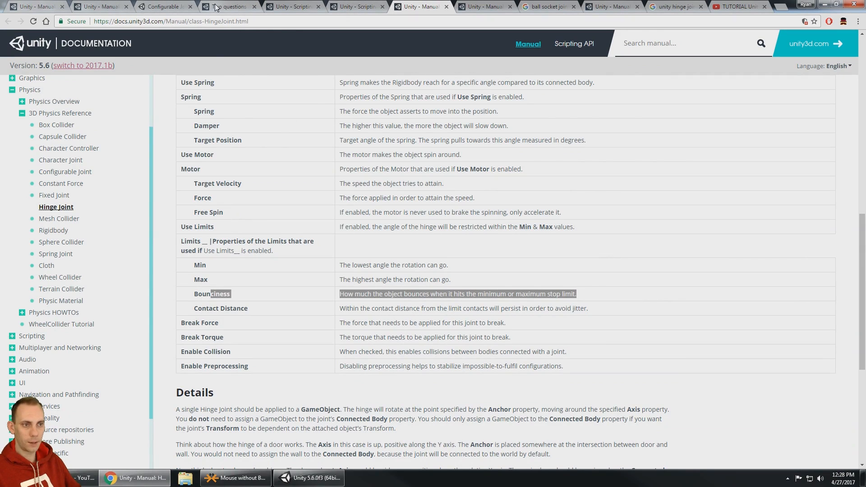
{"action": "left_click", "coordinate": [145, 9]}
{"action": "left_click", "coordinate": [102, 7]}
{"action": "scroll", "coordinate": [319, 167], "scroll_direction": "down", "scroll_amount": 6}
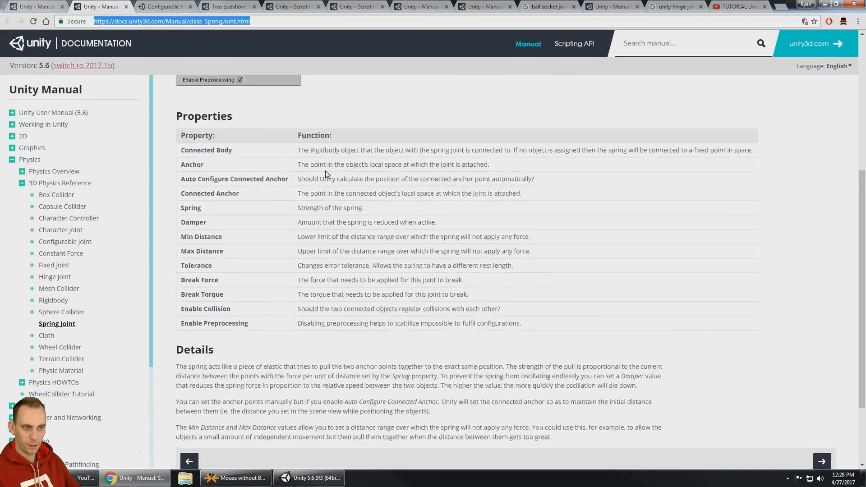
{"action": "left_click_drag", "start_coordinate": [301, 241], "coordinate": [509, 242]}
{"action": "left_click", "coordinate": [297, 6]}
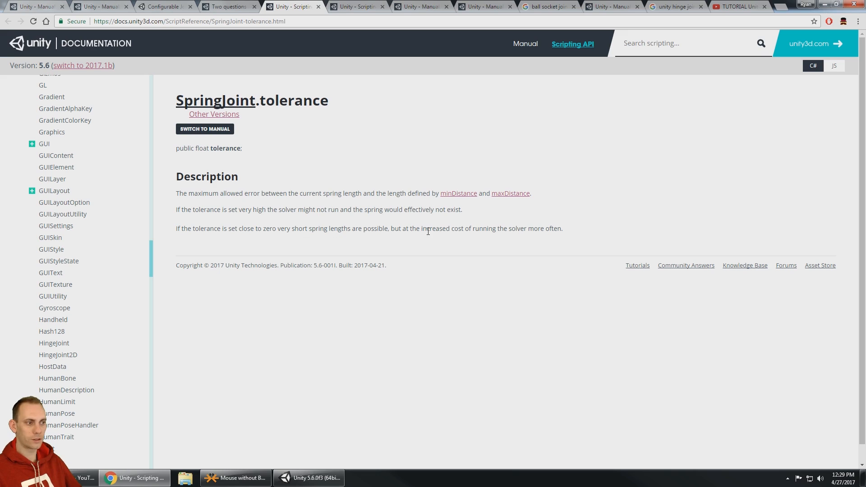
{"action": "left_click_drag", "start_coordinate": [435, 230], "coordinate": [564, 238]}
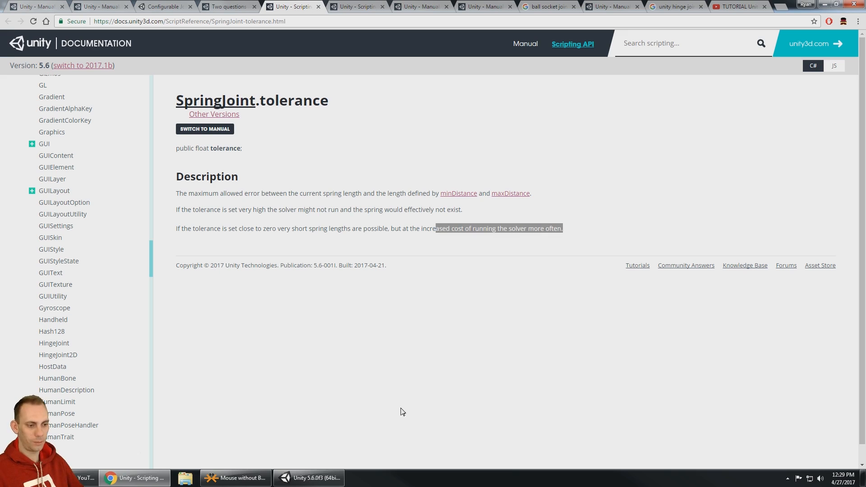
Switch back to Unity and set the contact distance of the blue cube's hinge limits to 0.
{"action": "left_click", "coordinate": [318, 481]}
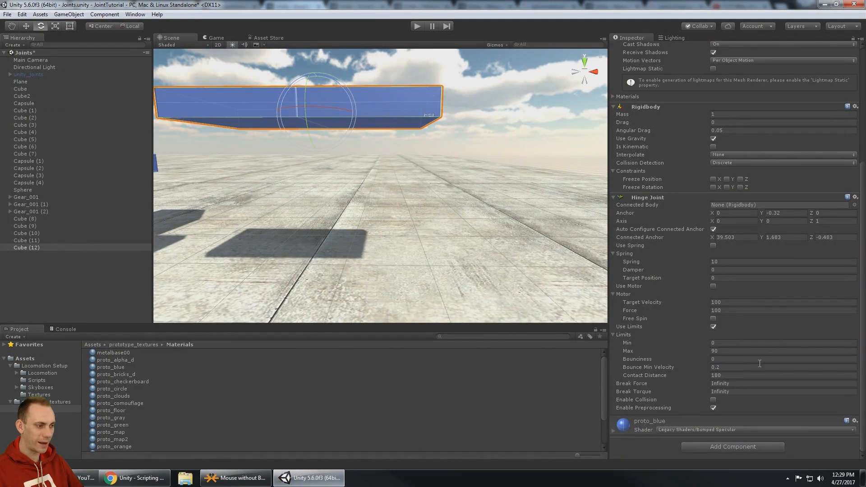
{"action": "mouse_move", "coordinate": [650, 367]}
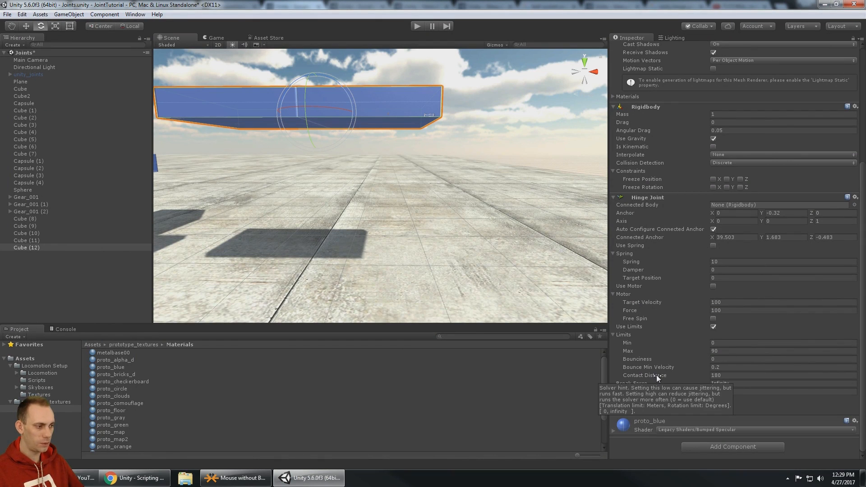
{"action": "left_click", "coordinate": [738, 375]}
{"action": "type", "text": "0"}
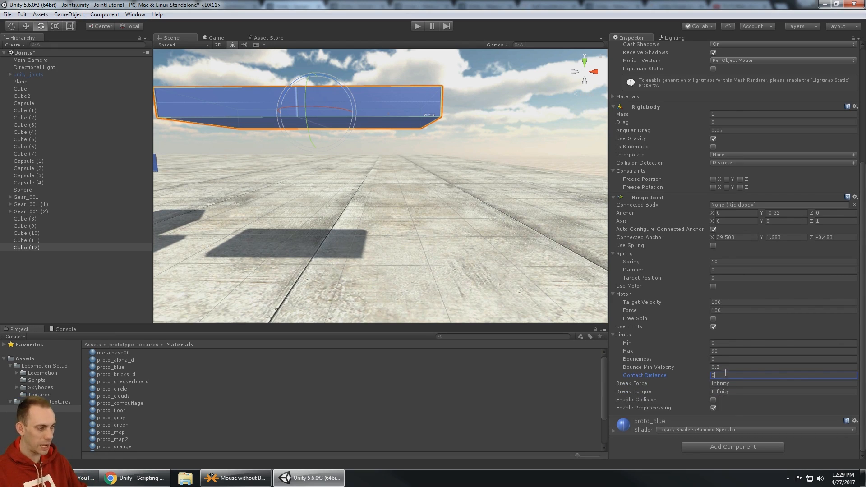
{"action": "type", "text": "90"}
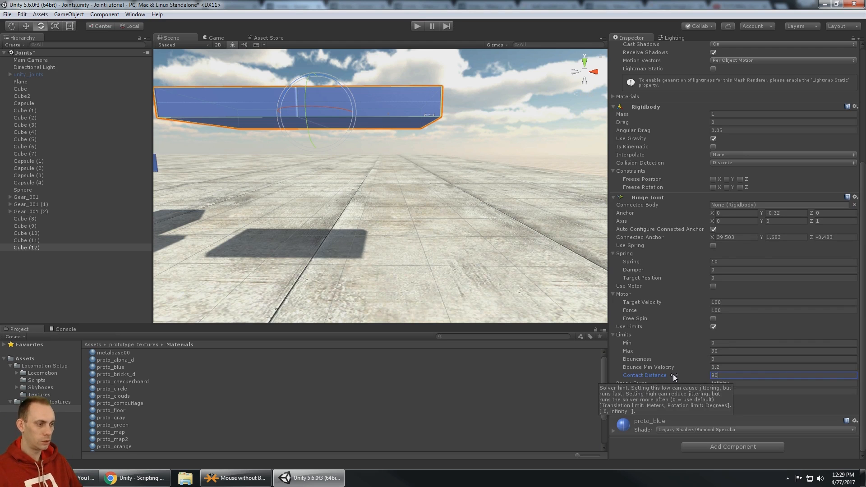
{"action": "key", "text": "BackSpace"}
{"action": "key", "text": "BackSpace"}
{"action": "type", "text": "0"}
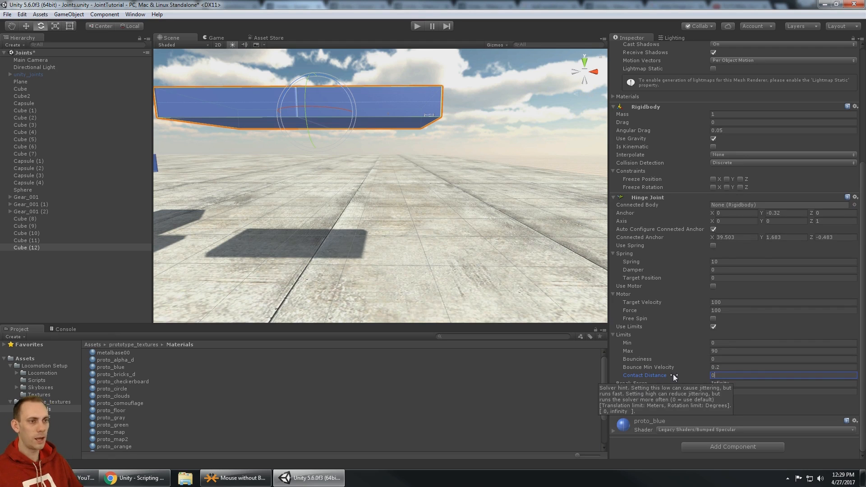
Play the scene to examine how the blue hinged cube swings, and stop play mode.
{"action": "left_click", "coordinate": [417, 26]}
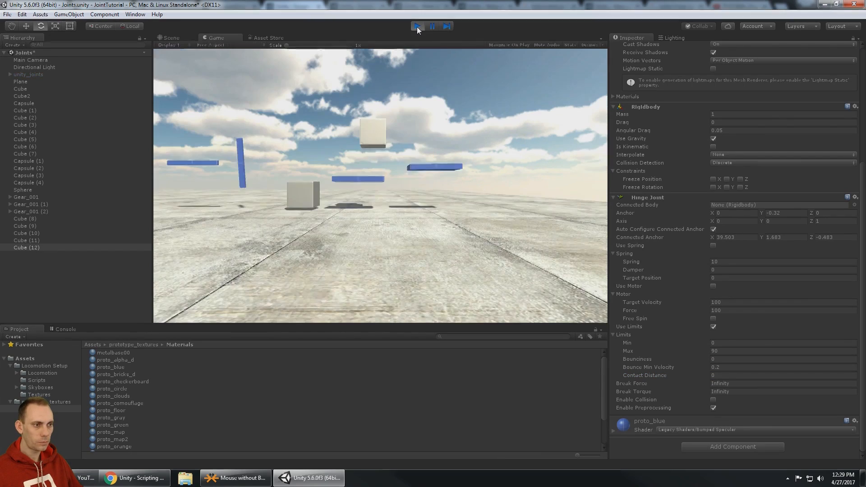
{"action": "left_click", "coordinate": [169, 37]}
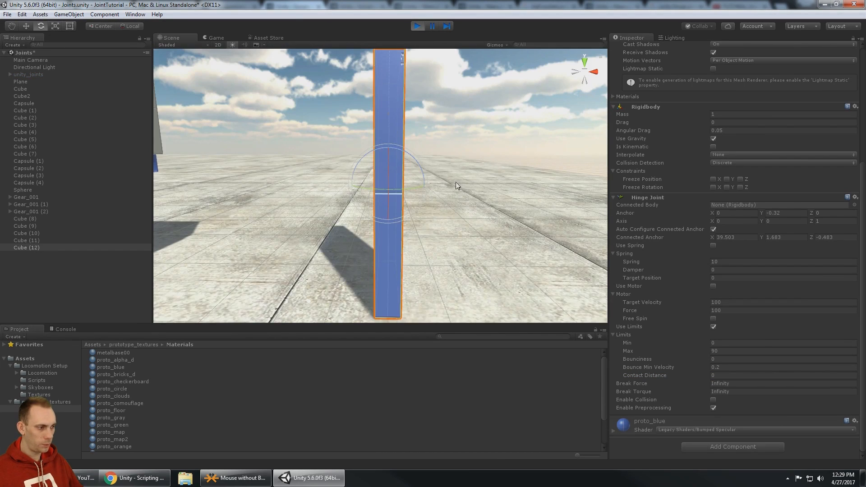
{"action": "left_click", "coordinate": [415, 26]}
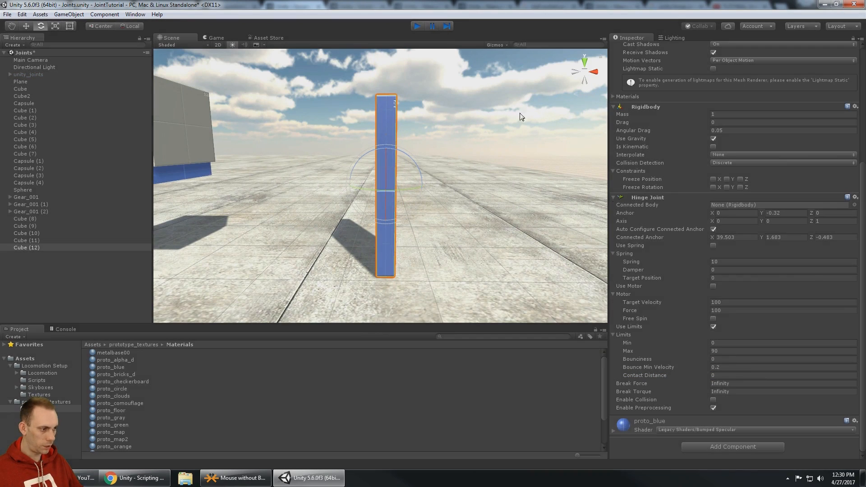
Set the hinge limits' bounciness to 0.5, watch the cube swing in play mode, and stop the scene.
{"action": "left_click", "coordinate": [726, 359]}
{"action": "type", "text": ".5"}
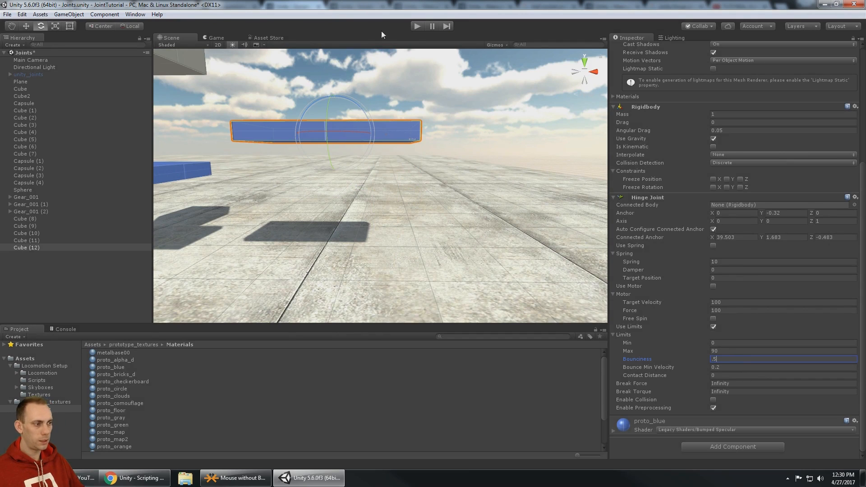
{"action": "left_click", "coordinate": [415, 26]}
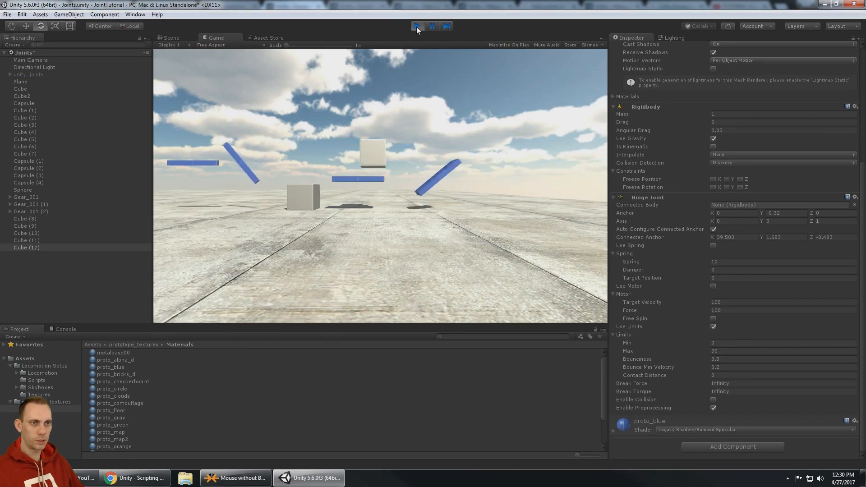
{"action": "left_click", "coordinate": [170, 37]}
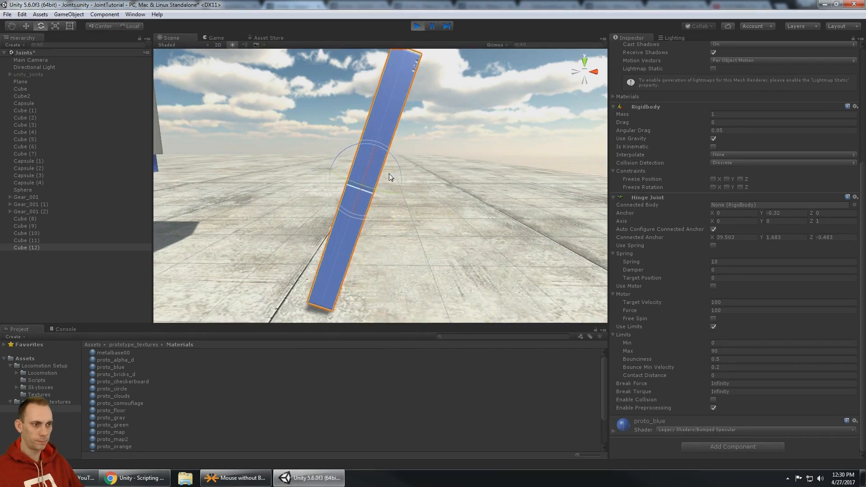
{"action": "mouse_move", "coordinate": [439, 186]}
{"action": "middle_mouse_down"}
{"action": "mouse_move", "coordinate": [408, 194]}
{"action": "mouse_move", "coordinate": [433, 193]}
{"action": "middle_mouse_up"}
{"action": "scroll", "coordinate": [409, 195], "scroll_direction": "down", "scroll_amount": 4}
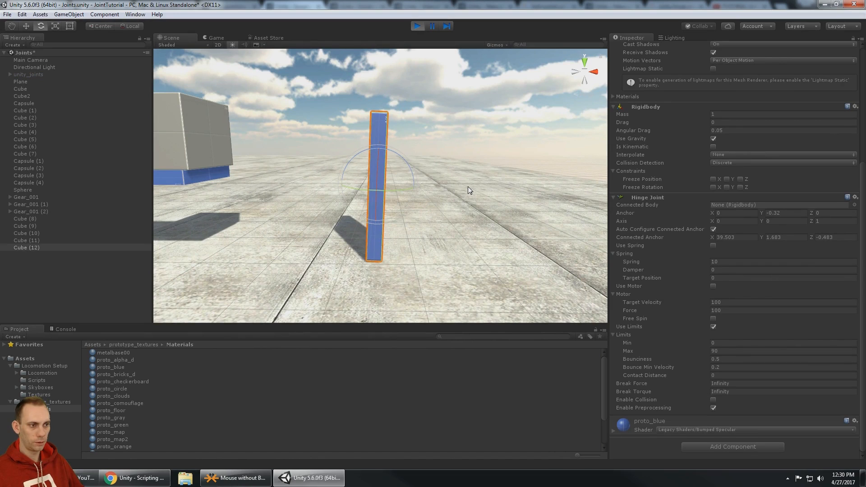
{"action": "scroll", "coordinate": [456, 186], "scroll_direction": "up", "scroll_amount": 2}
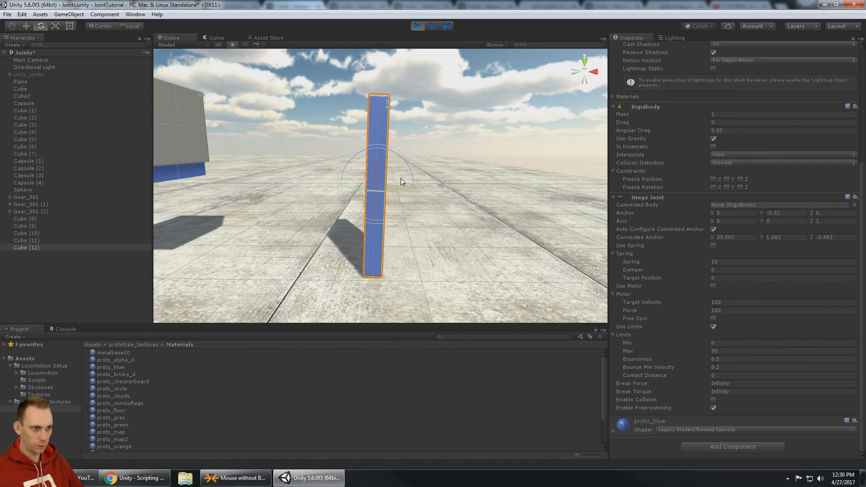
{"action": "key", "text": "w"}
{"action": "left_click", "coordinate": [417, 27]}
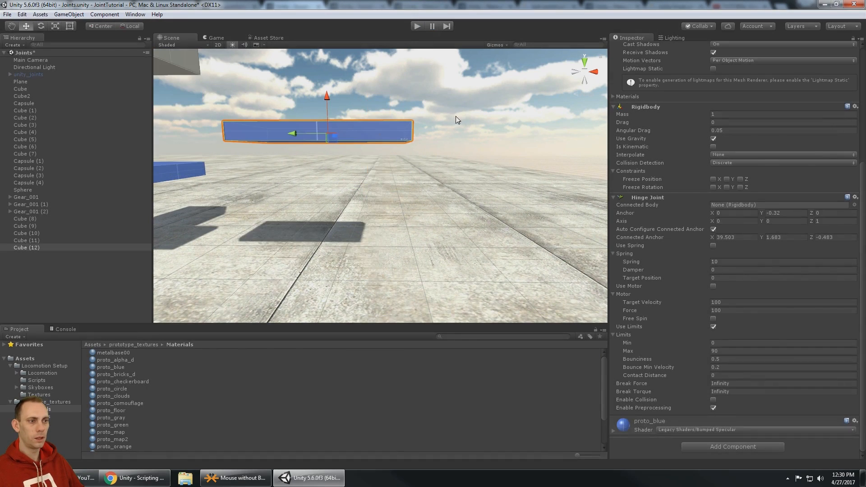
Move the gray Cube (10) down beside the blue hinged cube, to about X 40.46, Y 0.7.
{"action": "scroll", "coordinate": [420, 116], "scroll_direction": "down", "scroll_amount": 5}
{"action": "middle_click_drag", "start_coordinate": [397, 145], "coordinate": [384, 184]}
{"action": "left_click", "coordinate": [203, 107]}
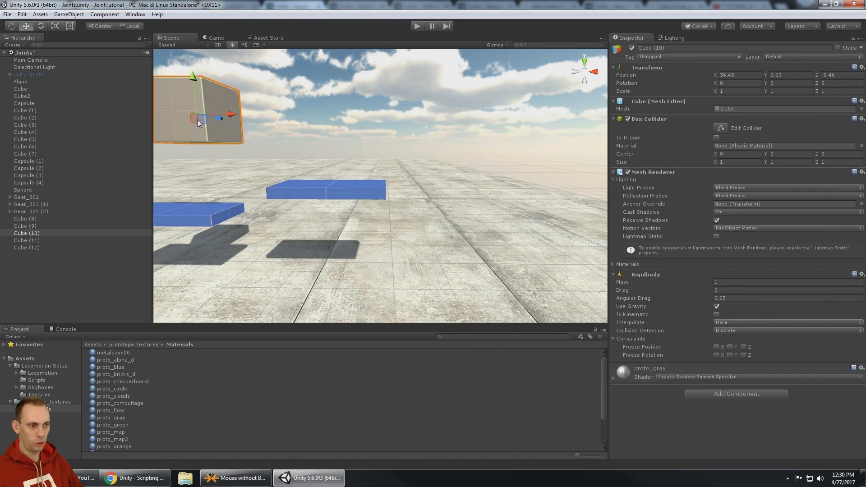
{"action": "left_click_drag", "start_coordinate": [196, 120], "coordinate": [418, 246]}
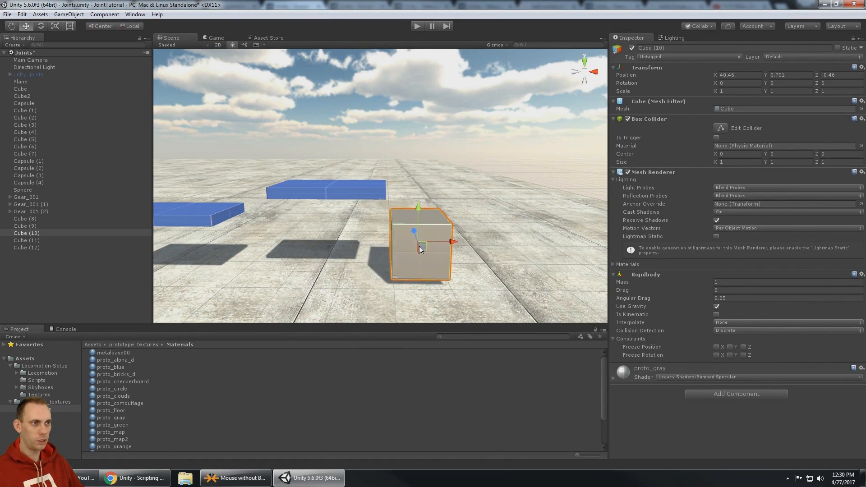
Play the scene and slide the gray cube against the hanging blue cube, to about X 40.13.
{"action": "left_click", "coordinate": [418, 26]}
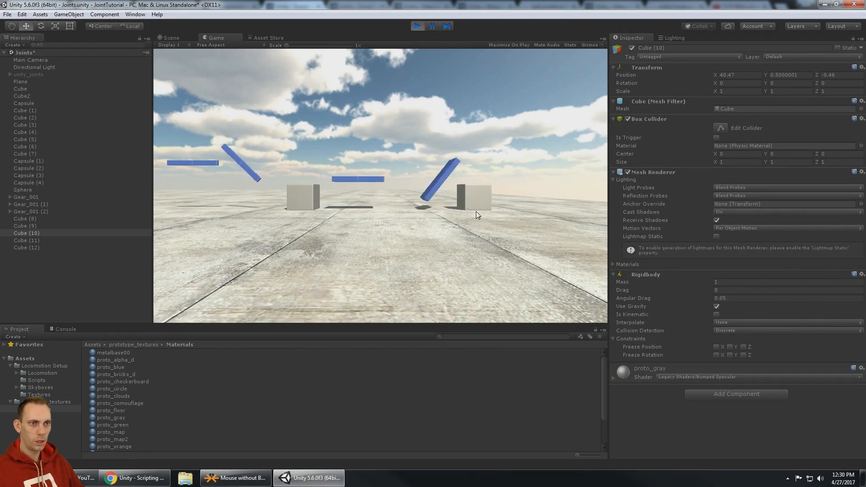
{"action": "left_click", "coordinate": [175, 38]}
{"action": "scroll", "coordinate": [473, 213], "scroll_direction": "up", "scroll_amount": 3}
{"action": "middle_click_drag", "start_coordinate": [474, 213], "coordinate": [489, 136]}
{"action": "scroll", "coordinate": [488, 136], "scroll_direction": "up", "scroll_amount": 1}
{"action": "left_click_drag", "start_coordinate": [496, 178], "coordinate": [472, 176]}
{"action": "left_click_drag", "start_coordinate": [469, 177], "coordinate": [467, 177]}
{"action": "middle_click_drag", "start_coordinate": [466, 178], "coordinate": [476, 171]}
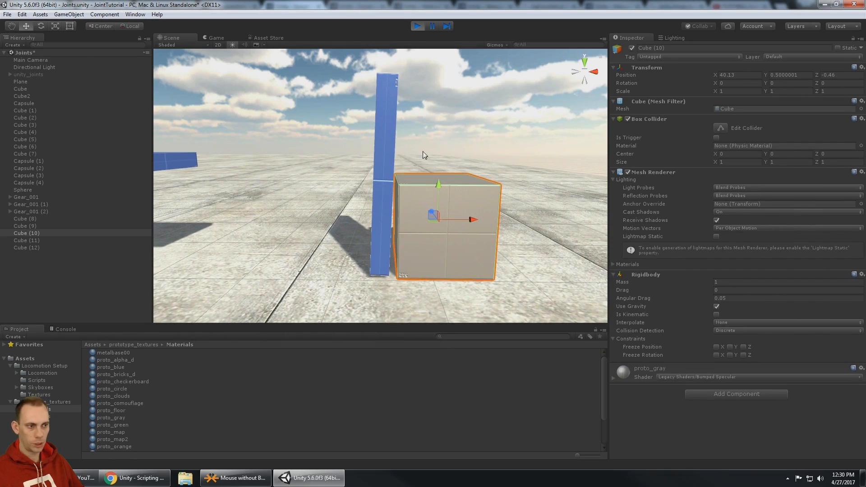
Select the blue hinged cube and rotate it repeatedly to test how it swings against the gray cube.
{"action": "left_click", "coordinate": [388, 154]}
{"action": "scroll", "coordinate": [739, 263], "scroll_direction": "down", "scroll_amount": 4}
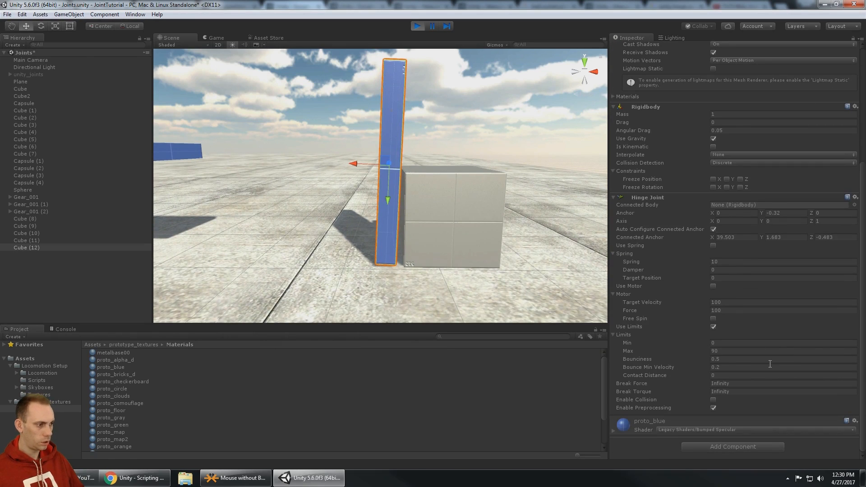
{"action": "left_click", "coordinate": [727, 376]}
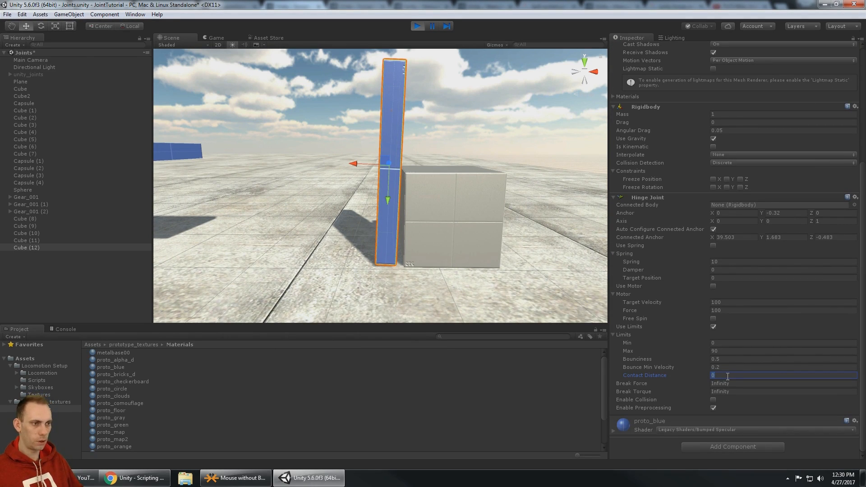
{"action": "left_click", "coordinate": [388, 137]}
{"action": "key", "text": "e"}
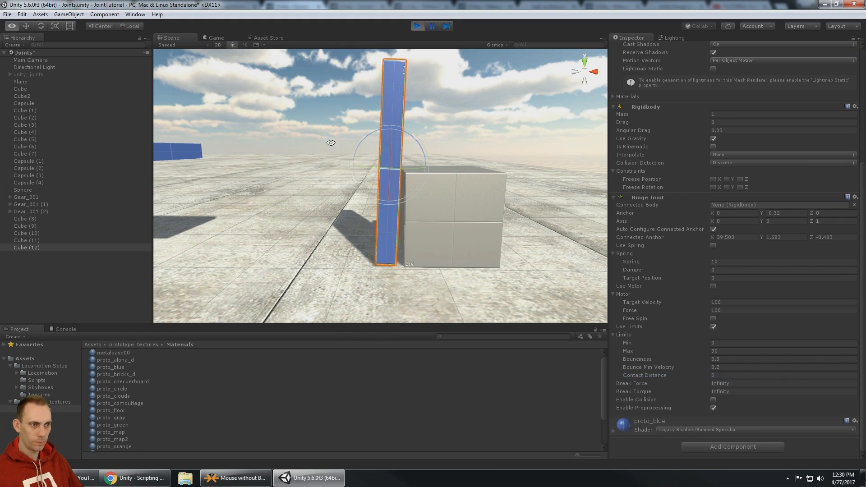
{"action": "left_click_drag", "start_coordinate": [331, 143], "coordinate": [404, 153], "text": "alt"}
{"action": "left_click_drag", "start_coordinate": [348, 159], "coordinate": [336, 123]}
{"action": "left_click_drag", "start_coordinate": [507, 160], "coordinate": [460, 142], "text": "alt"}
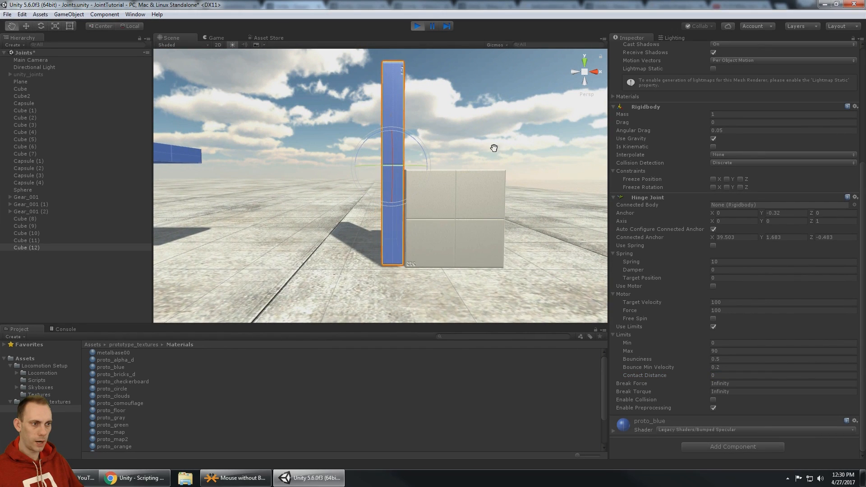
{"action": "middle_click_drag", "start_coordinate": [493, 148], "coordinate": [497, 153]}
{"action": "left_click_drag", "start_coordinate": [368, 147], "coordinate": [507, 172]}
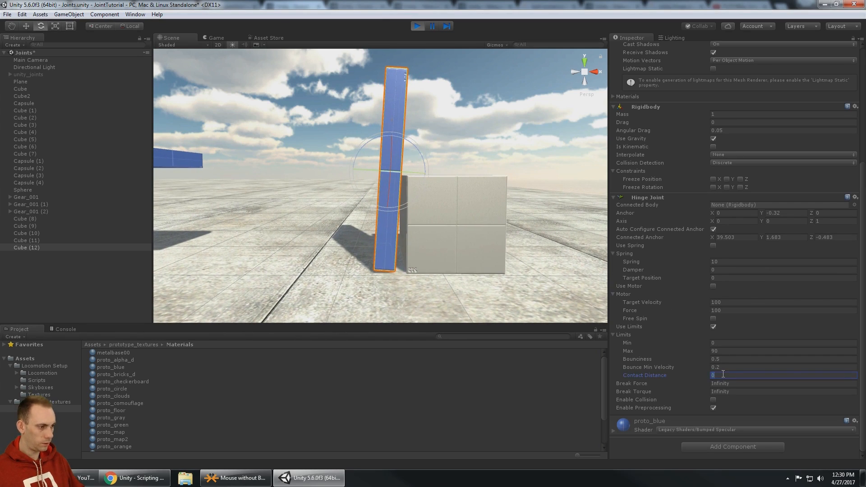
Set the hinge limits' contact distance to 0.01 and rotate the blue cube repeatedly to test its swing beside the gray cube.
{"action": "type", "text": "1"}
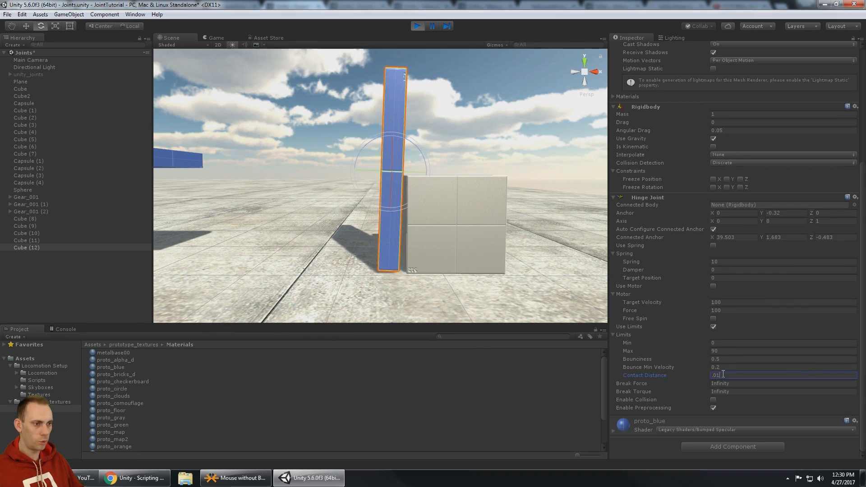
{"action": "mouse_move", "coordinate": [437, 134]}
{"action": "left_mouse_down", "text": "alt"}
{"action": "mouse_move", "coordinate": [426, 147]}
{"action": "mouse_move", "coordinate": [433, 148]}
{"action": "left_mouse_up", "text": "alt"}
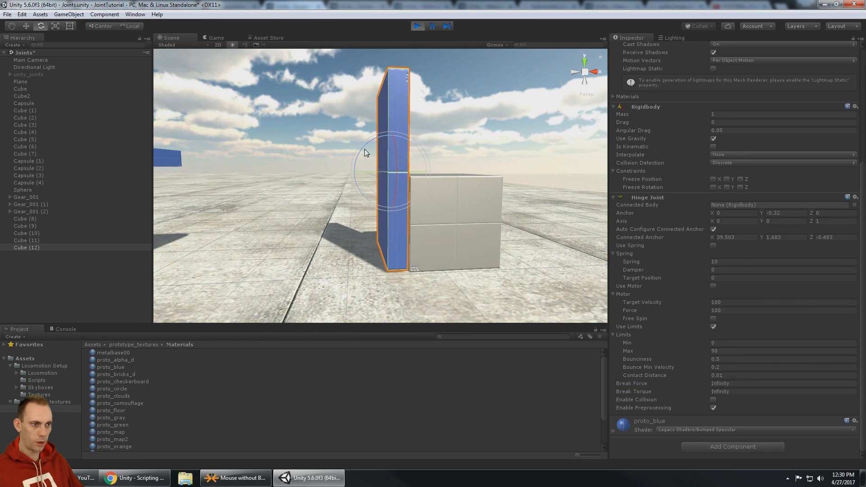
{"action": "left_click_drag", "start_coordinate": [366, 145], "coordinate": [469, 156]}
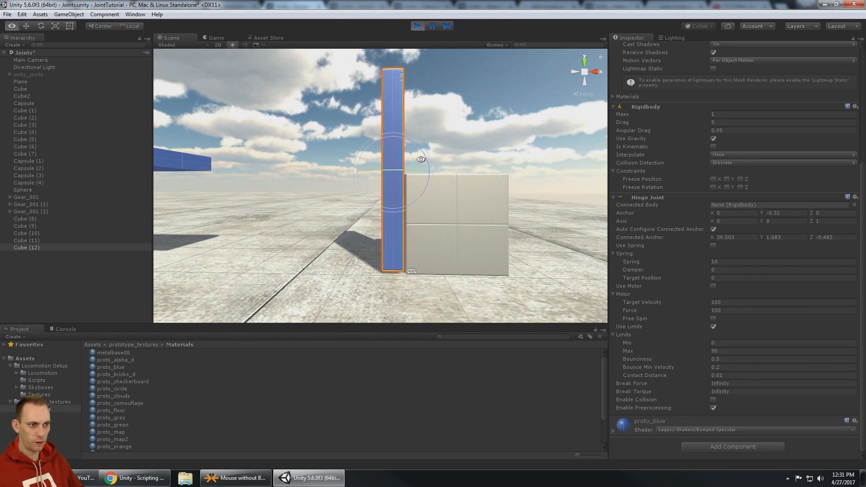
{"action": "left_click_drag", "start_coordinate": [363, 163], "coordinate": [410, 167], "text": "alt"}
{"action": "left_click_drag", "start_coordinate": [355, 157], "coordinate": [369, 123]}
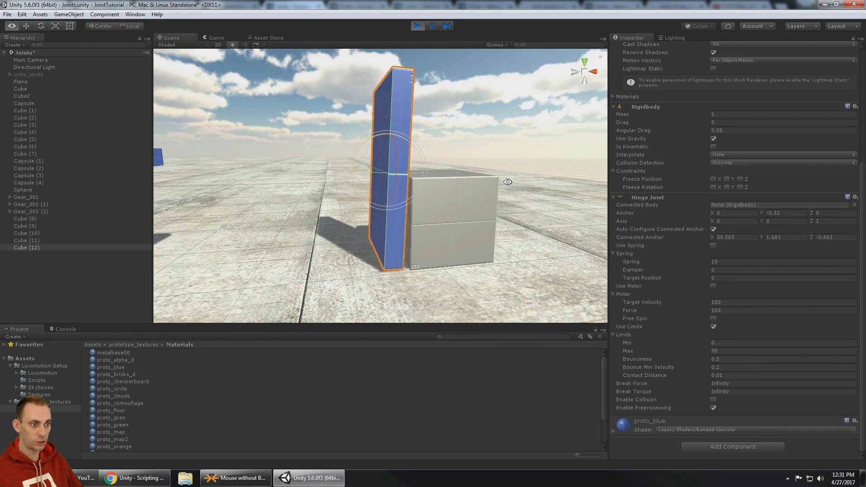
{"action": "left_click_drag", "start_coordinate": [506, 184], "coordinate": [469, 164], "text": "alt"}
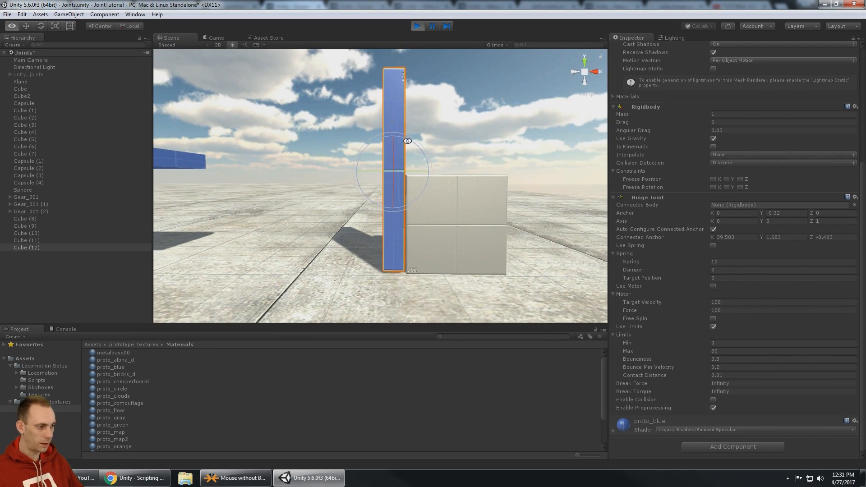
Set the hinge limits' contact distance to 0.1 and rotate the blue cube to test how it swings beside the gray cube.
{"action": "left_click", "coordinate": [734, 377]}
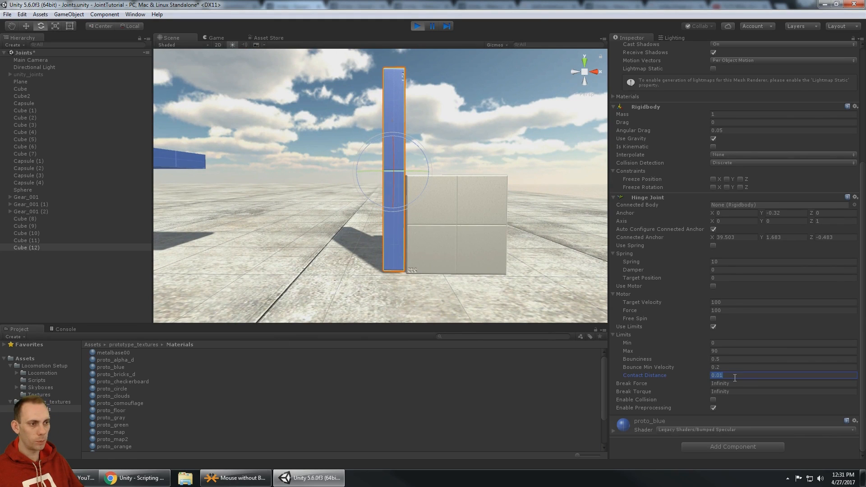
{"action": "left_click_drag", "start_coordinate": [362, 124], "coordinate": [506, 178], "text": "alt"}
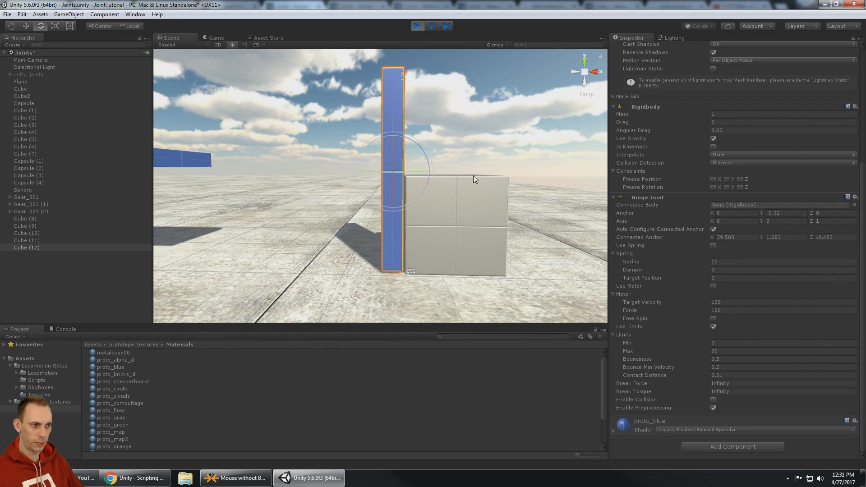
{"action": "left_click", "coordinate": [738, 375]}
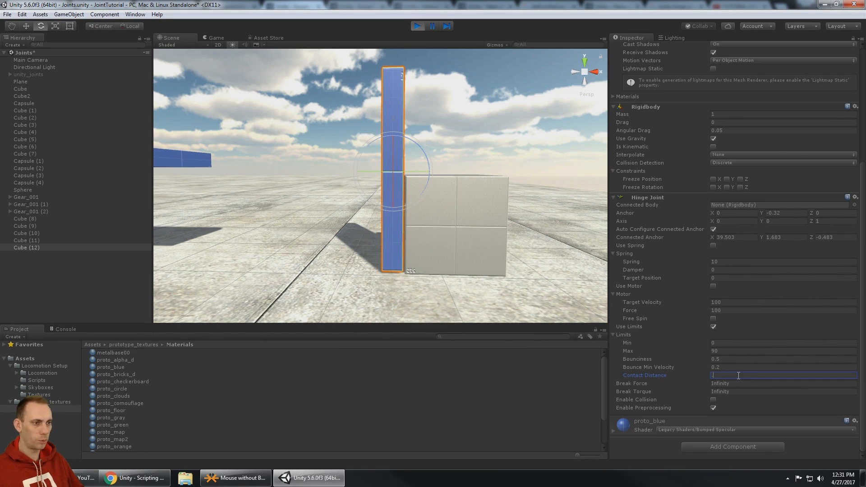
{"action": "left_click_drag", "start_coordinate": [482, 195], "coordinate": [506, 199], "text": "alt"}
{"action": "left_click_drag", "start_coordinate": [355, 163], "coordinate": [400, 145]}
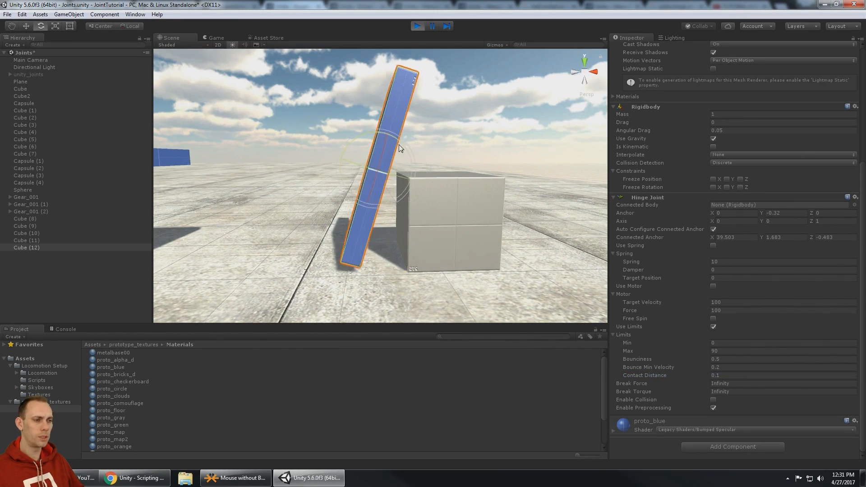
{"action": "left_click_drag", "start_coordinate": [474, 203], "coordinate": [444, 188], "text": "alt"}
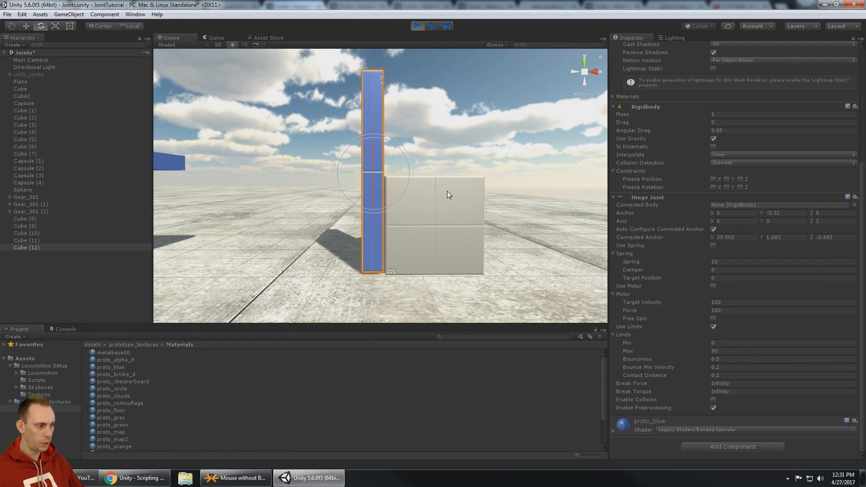
Set the contact distance to 1, test the blue cube's swing against the gray cube, and stop the scene.
{"action": "left_click", "coordinate": [748, 375]}
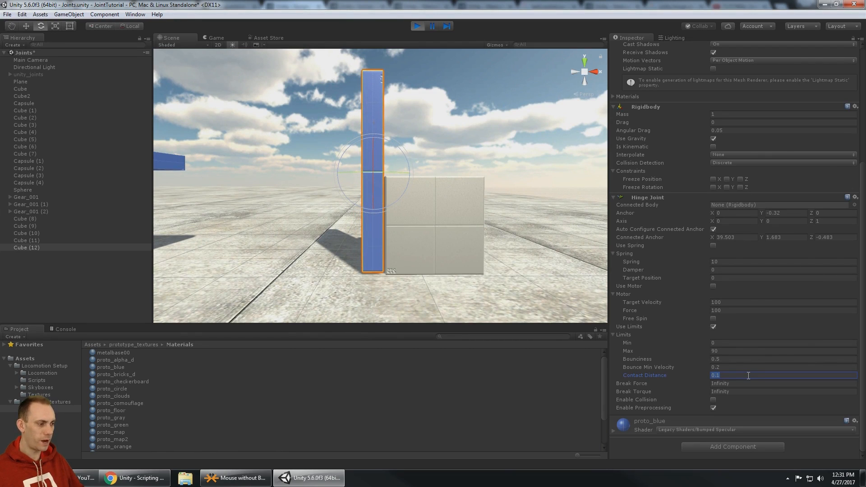
{"action": "key", "text": "Tab"}
{"action": "left_click_drag", "start_coordinate": [439, 163], "coordinate": [408, 192], "text": "alt"}
{"action": "left_click", "coordinate": [725, 371]}
{"action": "left_click", "coordinate": [725, 373]}
{"action": "type", "text": "1"}
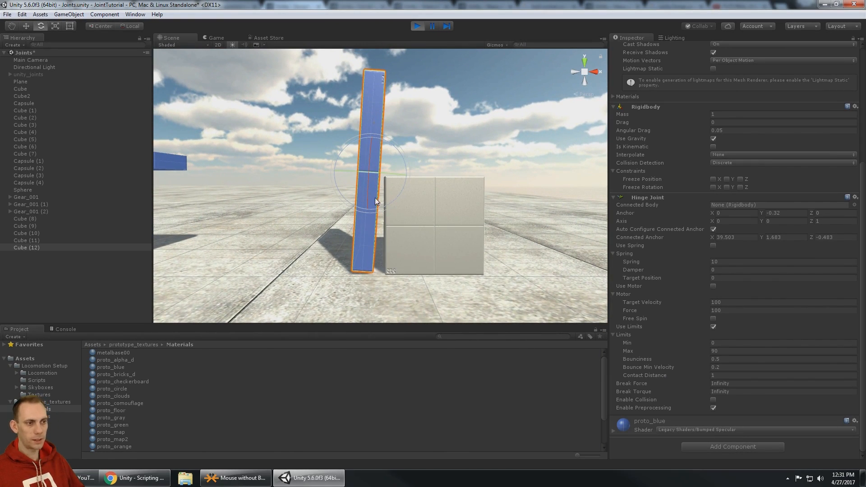
{"action": "left_click_drag", "start_coordinate": [347, 163], "coordinate": [382, 148], "text": "alt"}
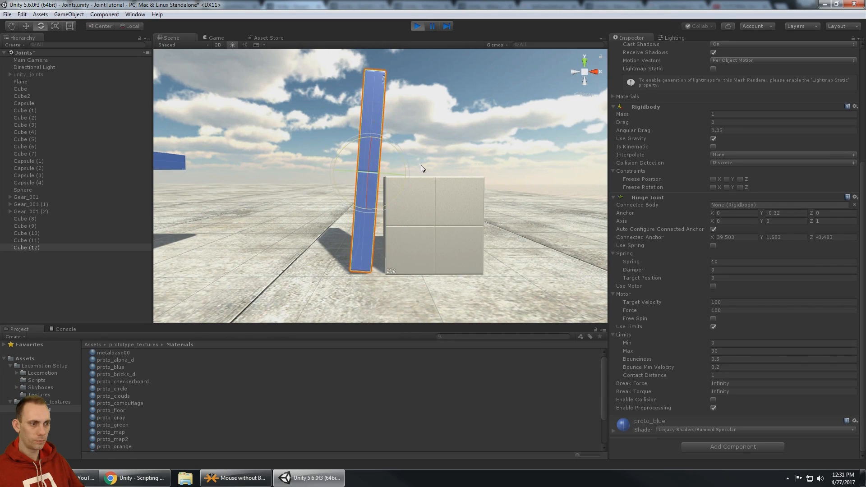
{"action": "left_click_drag", "start_coordinate": [364, 162], "coordinate": [368, 176], "text": "alt"}
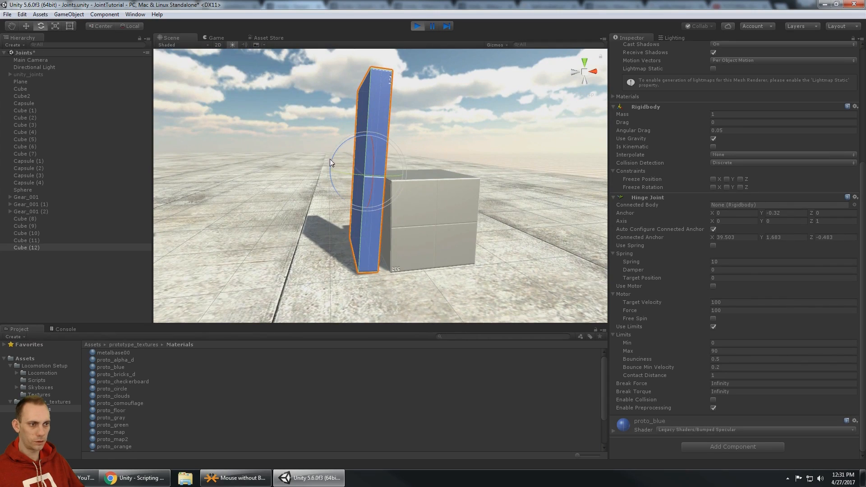
{"action": "left_click_drag", "start_coordinate": [467, 170], "coordinate": [442, 162], "text": "alt"}
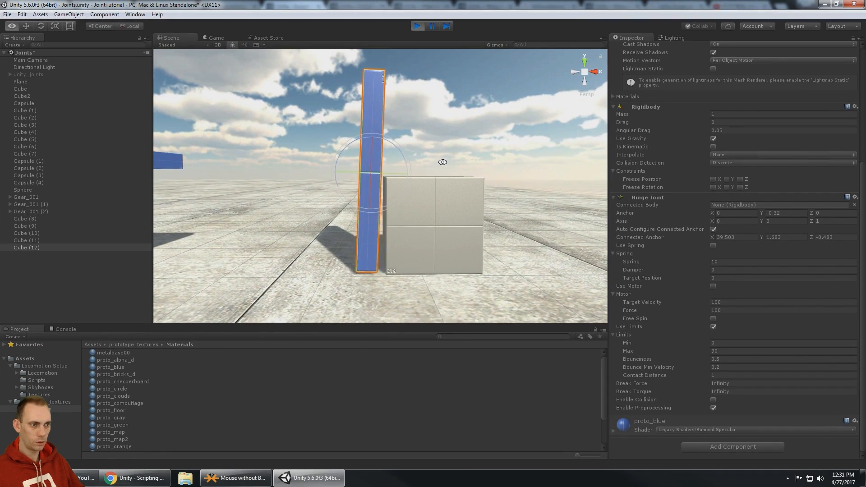
{"action": "key", "text": "ctrl+p"}
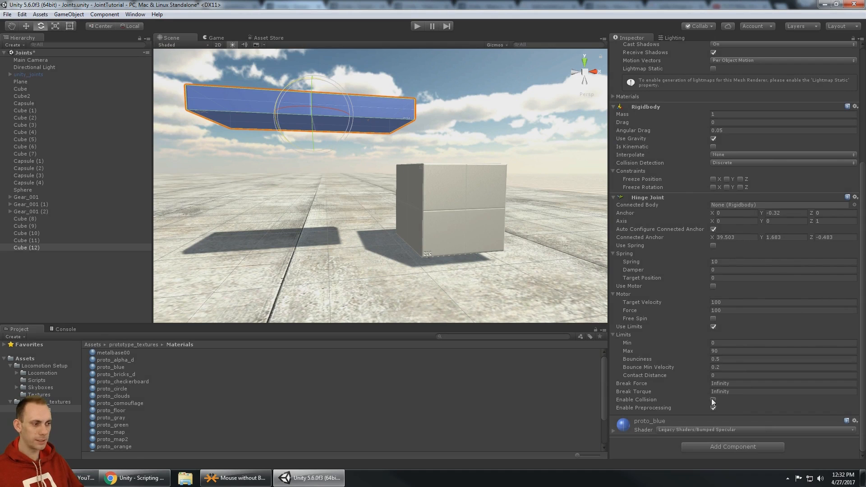
Consult the Break Force description on the Hinge Joint manual page in Chrome and return to Unity.
{"action": "left_click", "coordinate": [111, 481]}
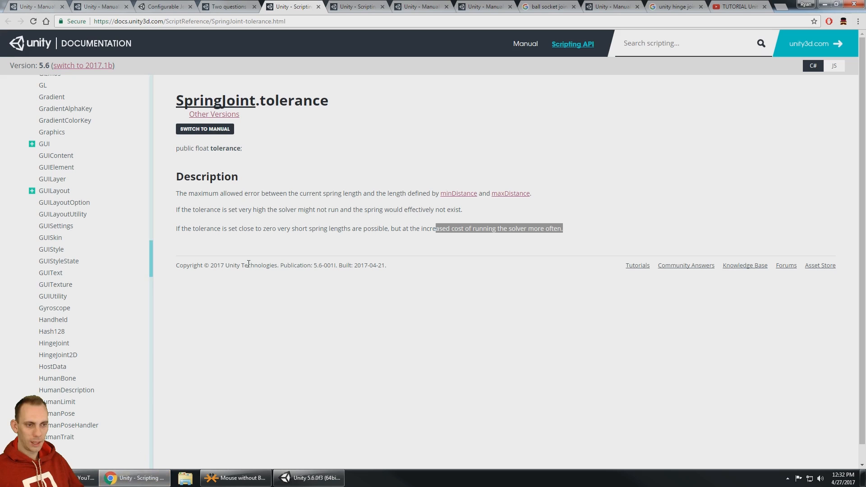
{"action": "left_click", "coordinate": [356, 4]}
{"action": "left_click", "coordinate": [419, 6]}
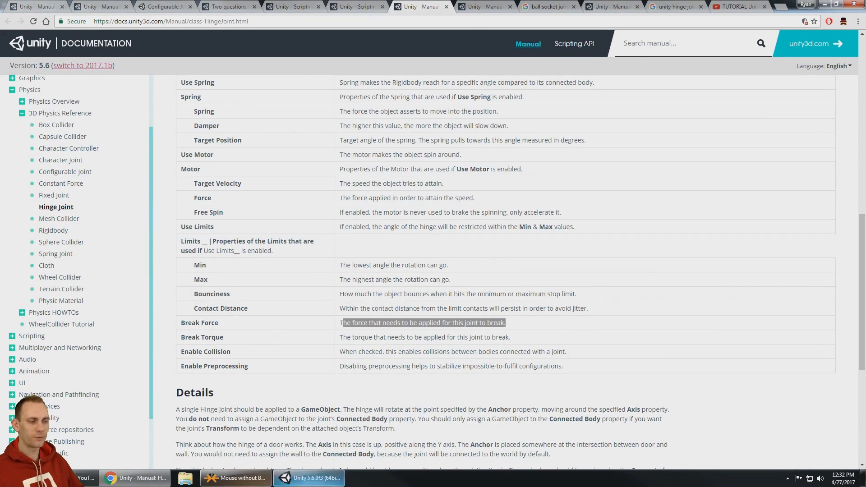
{"action": "left_click", "coordinate": [309, 478]}
Move the gray Cube (10) above the blue hinged cube, to about X 39.21, Y 3.55.
{"action": "middle_click_drag", "start_coordinate": [411, 148], "coordinate": [438, 192]}
{"action": "scroll", "coordinate": [433, 138], "scroll_direction": "down", "scroll_amount": 3}
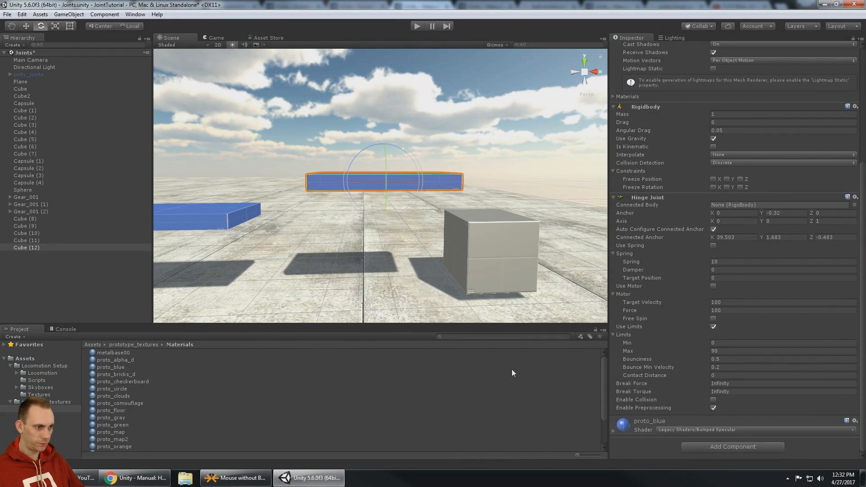
{"action": "left_click", "coordinate": [483, 243]}
{"action": "key", "text": "w"}
{"action": "key", "text": "2"}
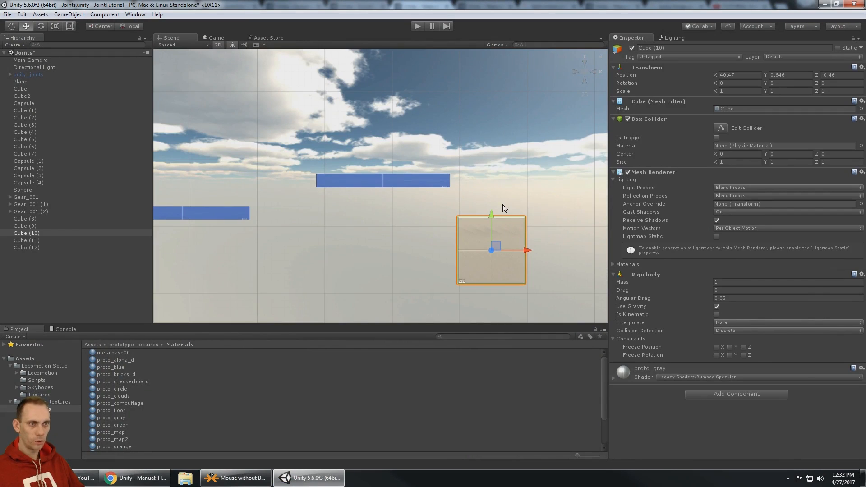
{"action": "left_click", "coordinate": [215, 45]}
{"action": "left_click_drag", "start_coordinate": [489, 214], "coordinate": [491, 100], "text": "alt"}
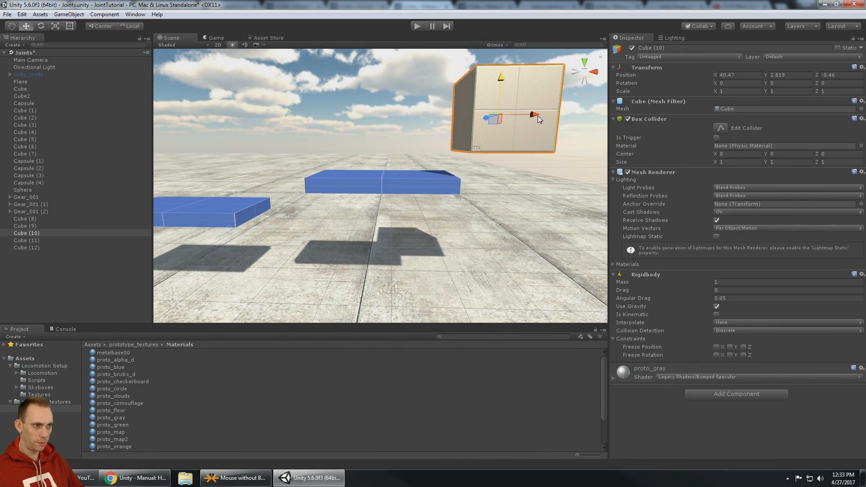
{"action": "left_click_drag", "start_coordinate": [536, 115], "coordinate": [442, 114]}
{"action": "left_click_drag", "start_coordinate": [407, 77], "coordinate": [407, 25]}
Set the blue Cube (12) hinge's break force to 5, and play the scene briefly to test the falling cube's impact.
{"action": "scroll", "coordinate": [469, 161], "scroll_direction": "down", "scroll_amount": 3}
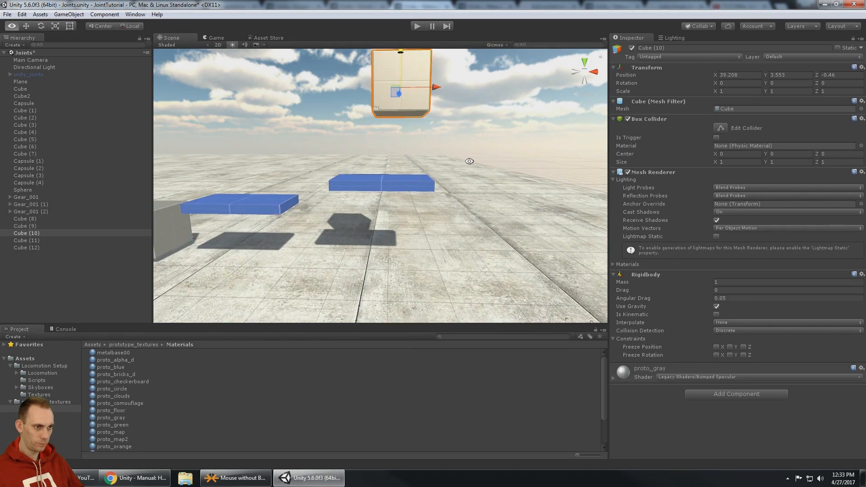
{"action": "middle_click_drag", "start_coordinate": [469, 160], "coordinate": [449, 155]}
{"action": "left_click", "coordinate": [378, 184]}
{"action": "scroll", "coordinate": [746, 393], "scroll_direction": "down", "scroll_amount": 5}
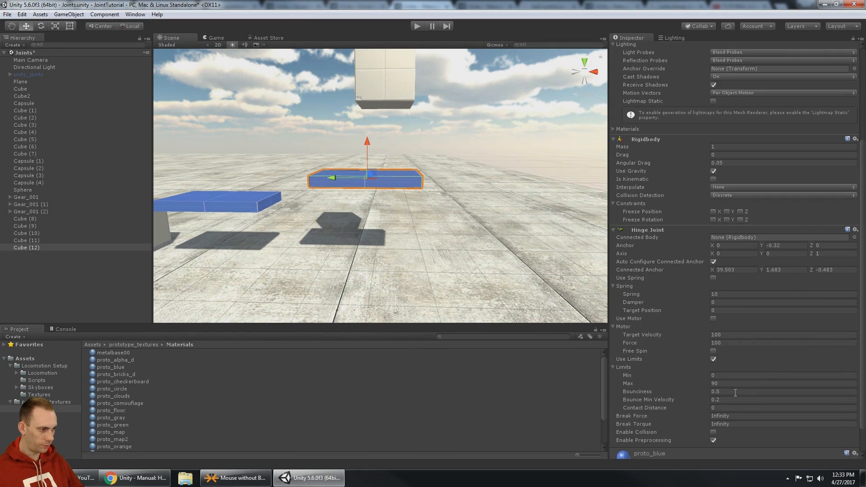
{"action": "left_click", "coordinate": [738, 415]}
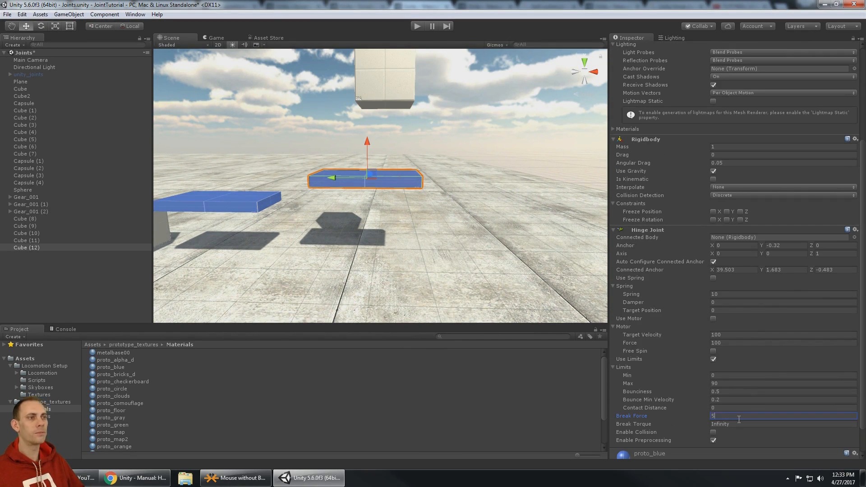
{"action": "type", "text": "5"}
{"action": "left_click", "coordinate": [414, 26]}
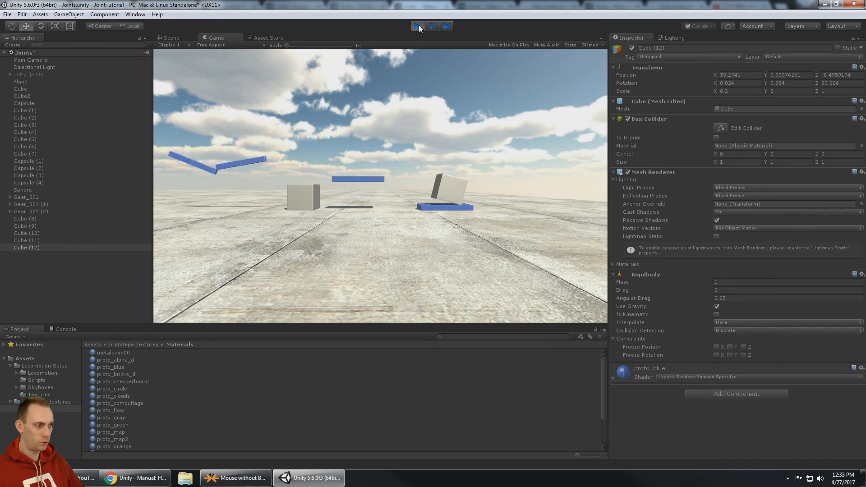
{"action": "left_click", "coordinate": [418, 25]}
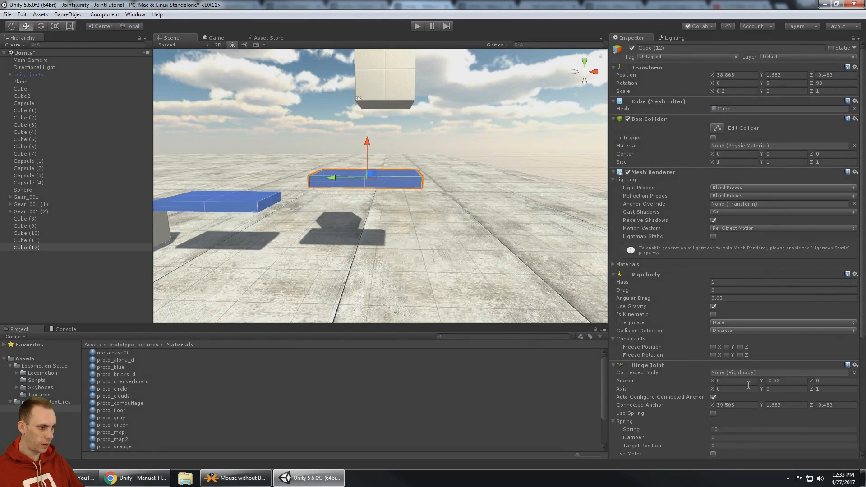
Set the hinge's break force to 20 and play the scene briefly to test the impact again.
{"action": "scroll", "coordinate": [781, 407], "scroll_direction": "down", "scroll_amount": 5}
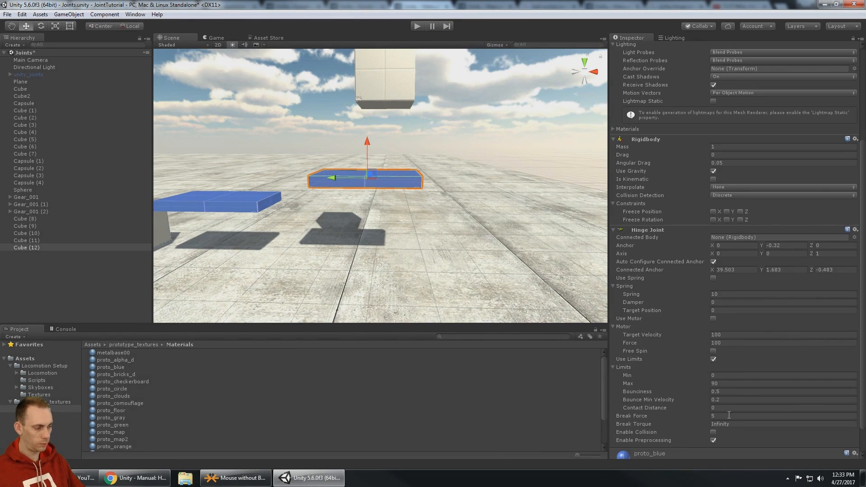
{"action": "left_click", "coordinate": [728, 415]}
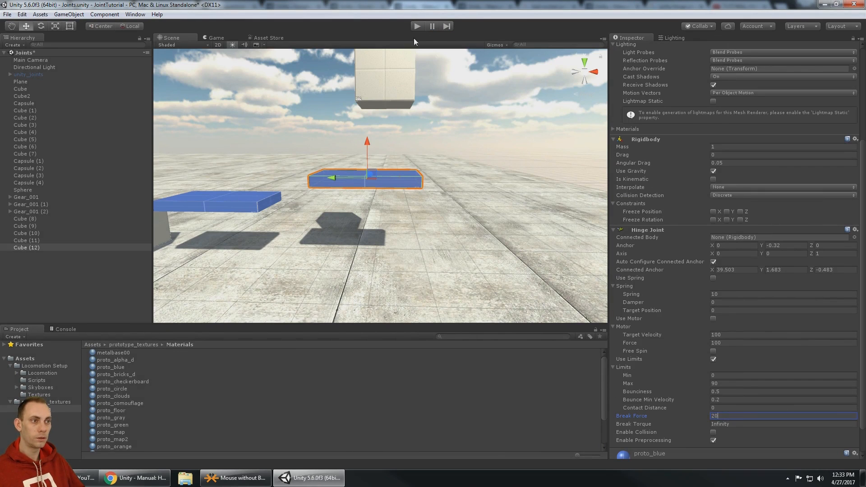
{"action": "left_click", "coordinate": [415, 26]}
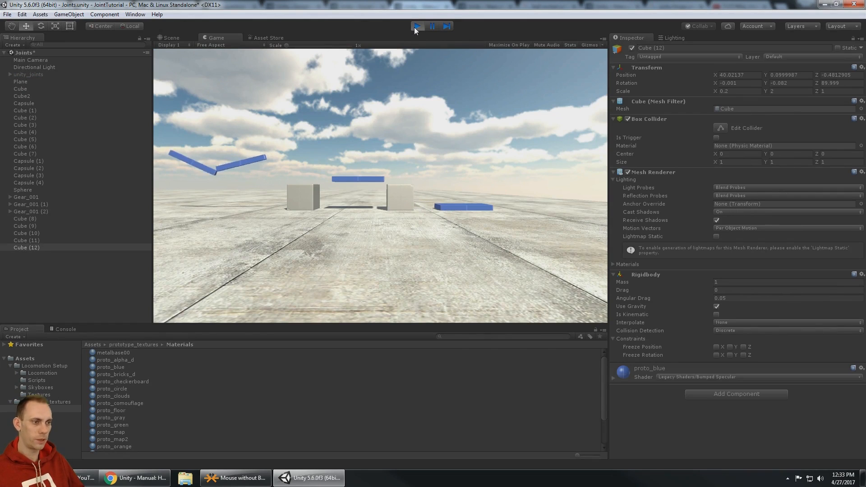
{"action": "left_click", "coordinate": [416, 27]}
Raise the gray Cube (10) higher above the blue hinged cube, to about Y 3.8.
{"action": "left_click", "coordinate": [388, 83]}
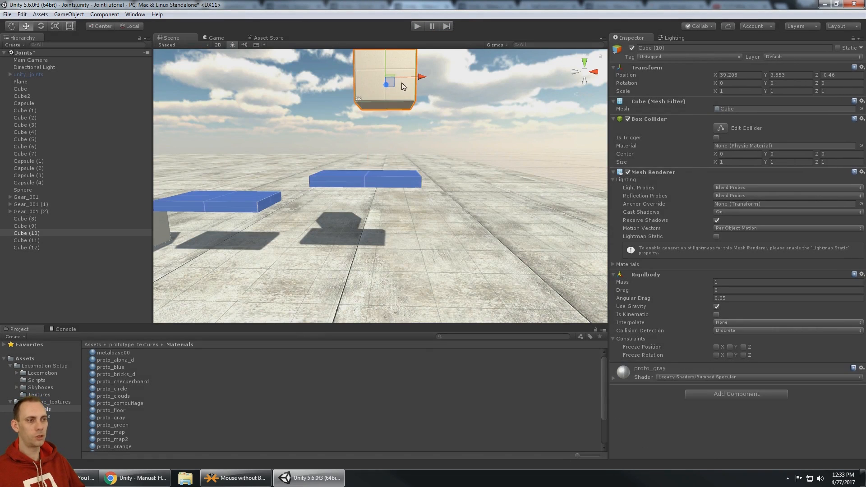
{"action": "middle_click_drag", "start_coordinate": [400, 83], "coordinate": [406, 107]}
{"action": "left_click_drag", "start_coordinate": [389, 67], "coordinate": [399, 52]}
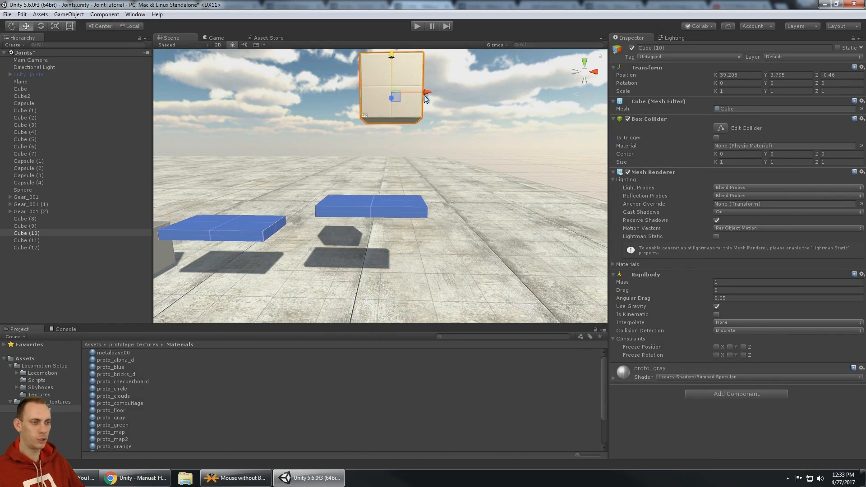
Select the green sphere hanging from the chain and examine its Hinge Joint settings, including break force and break torque.
{"action": "middle_click_drag", "start_coordinate": [449, 124], "coordinate": [494, 196]}
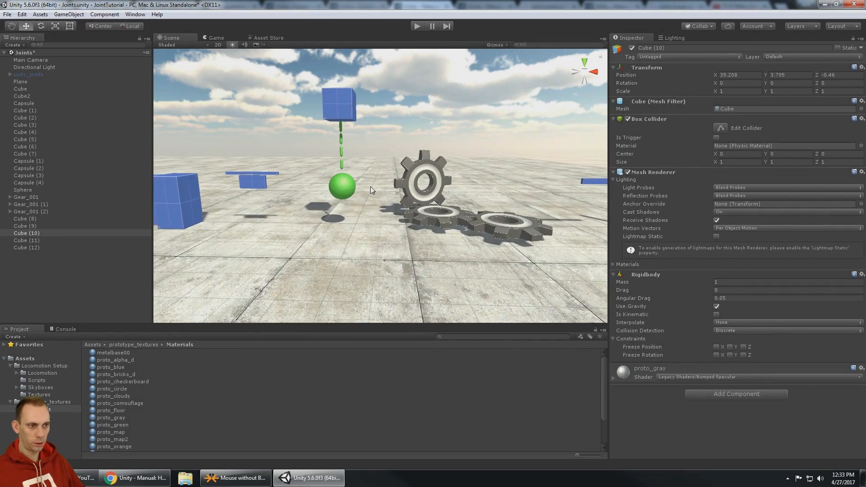
{"action": "left_click", "coordinate": [344, 186]}
{"action": "left_click_drag", "start_coordinate": [482, 158], "coordinate": [398, 186], "text": "alt"}
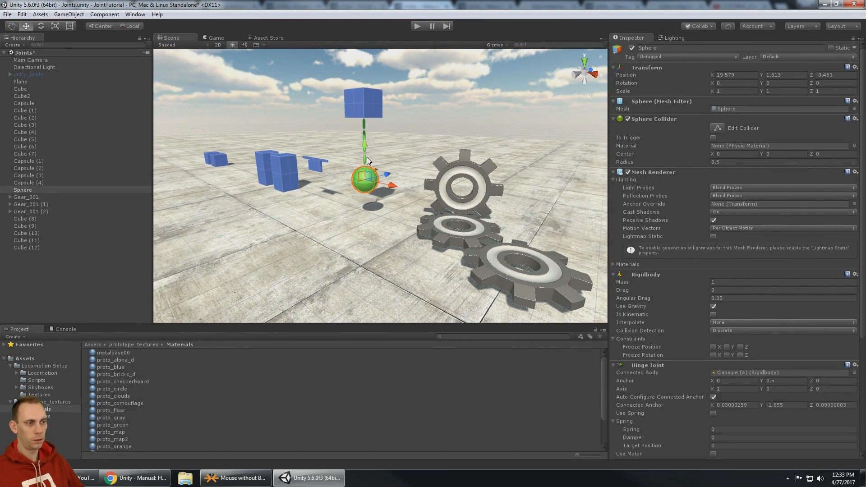
{"action": "left_click_drag", "start_coordinate": [366, 157], "coordinate": [330, 165], "text": "alt"}
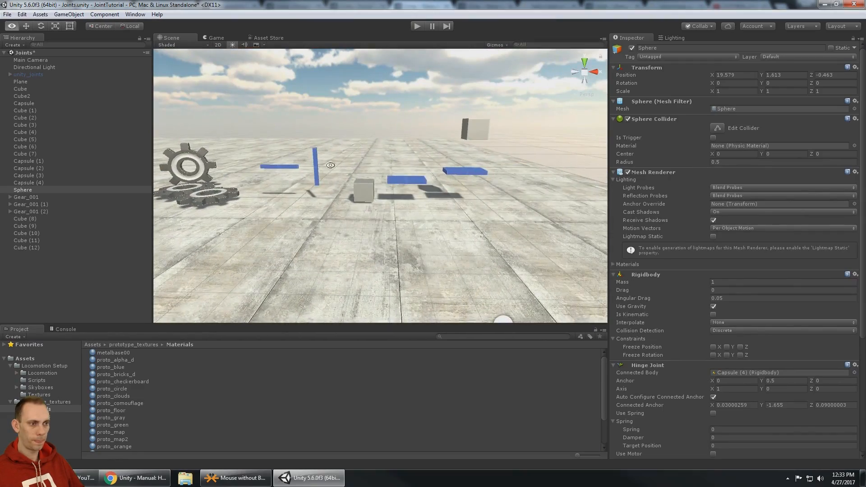
{"action": "middle_click_drag", "start_coordinate": [378, 166], "coordinate": [361, 178]}
{"action": "middle_click_drag", "start_coordinate": [417, 180], "coordinate": [380, 158]}
{"action": "scroll", "coordinate": [381, 158], "scroll_direction": "up", "scroll_amount": 3}
{"action": "middle_click_drag", "start_coordinate": [419, 136], "coordinate": [429, 162]}
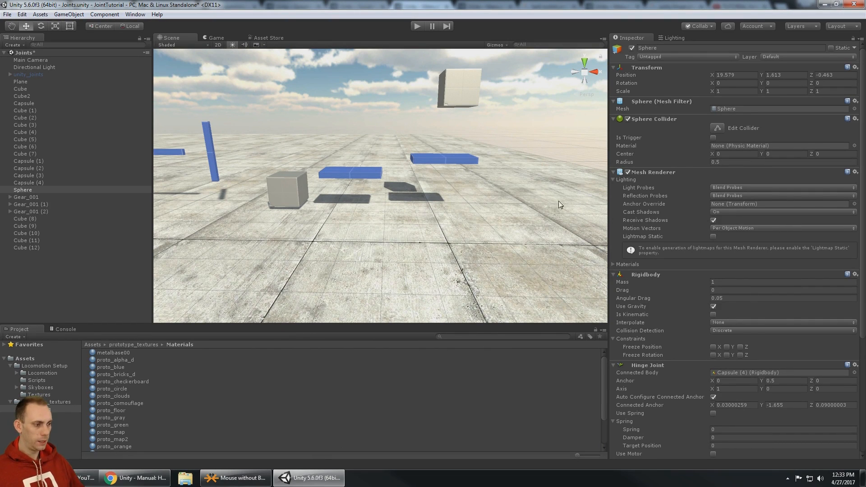
{"action": "scroll", "coordinate": [558, 201], "scroll_direction": "down", "scroll_amount": 1}
{"action": "scroll", "coordinate": [718, 228], "scroll_direction": "down", "scroll_amount": 8}
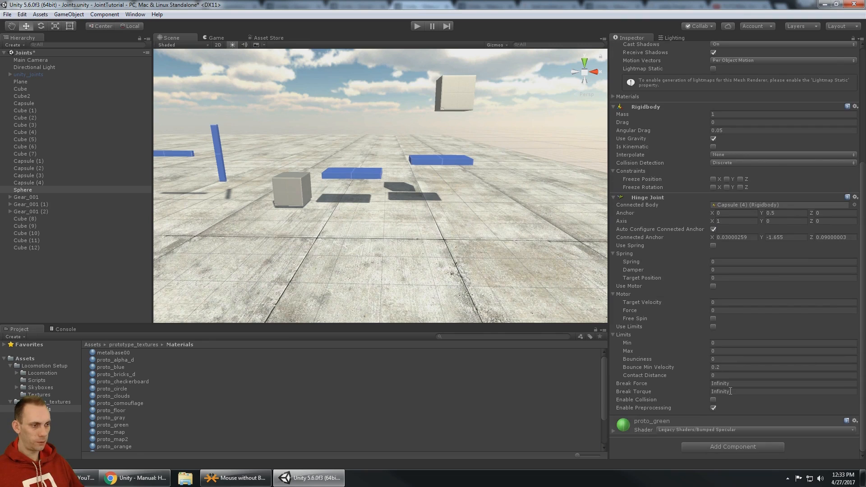
{"action": "left_click", "coordinate": [730, 391]}
Set the blue Cube (12) hinge's break force to 1000 and play the scene briefly to test the falling cube's impact.
{"action": "left_click", "coordinate": [456, 160]}
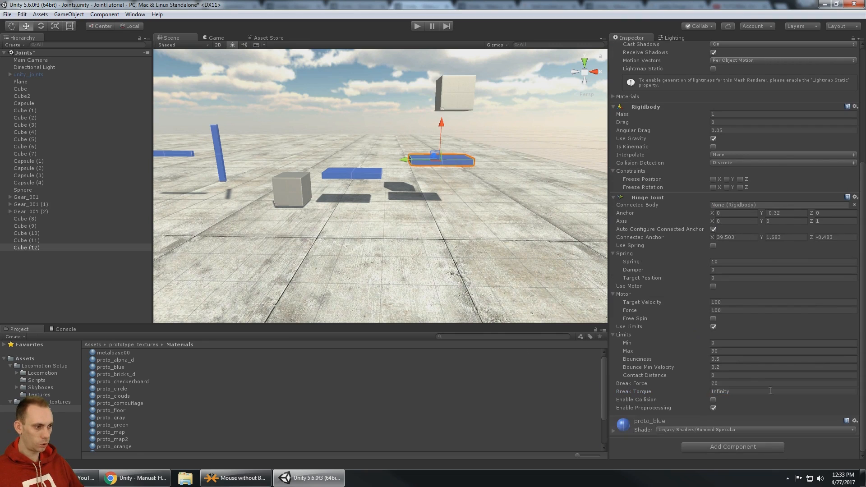
{"action": "right_click_drag", "start_coordinate": [456, 160], "coordinate": [232, 208]}
{"action": "left_click_drag", "start_coordinate": [400, 182], "coordinate": [405, 209], "text": "alt"}
{"action": "left_click", "coordinate": [730, 382]}
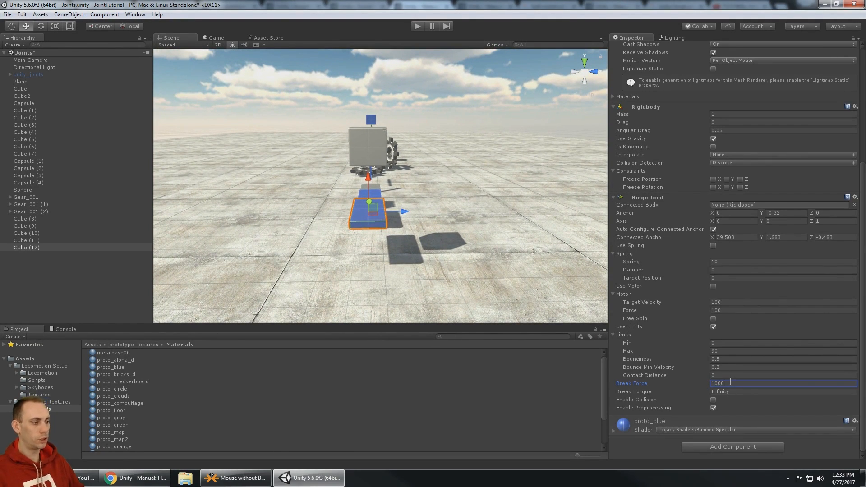
{"action": "left_click", "coordinate": [415, 27]}
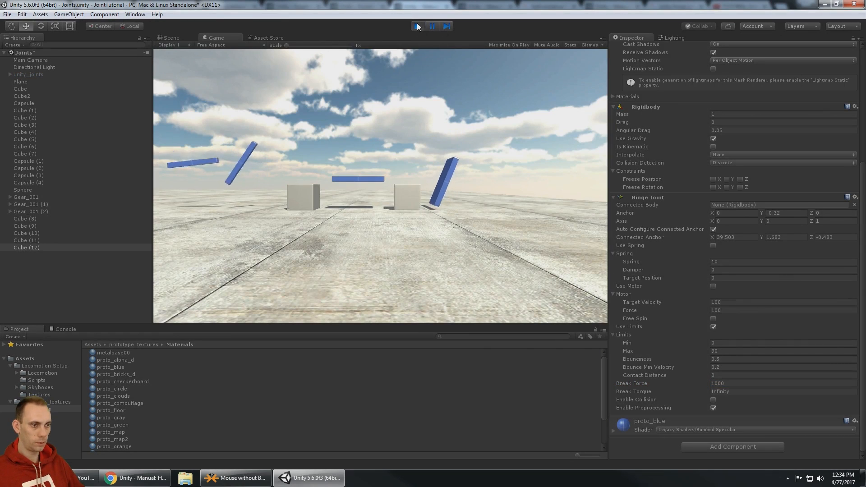
{"action": "left_click", "coordinate": [417, 26]}
Move the gray Cube (10) above the neighbouring blue cube, to about X 36.32, Y 2.46.
{"action": "left_click_drag", "start_coordinate": [216, 194], "coordinate": [358, 200], "text": "alt"}
{"action": "left_click", "coordinate": [376, 179]}
{"action": "left_click_drag", "start_coordinate": [490, 130], "coordinate": [383, 142], "text": "alt"}
{"action": "left_click", "coordinate": [493, 88]}
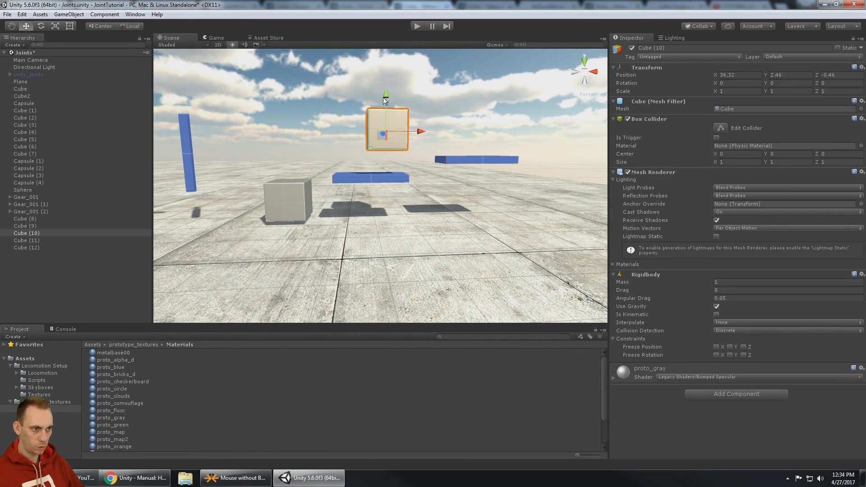
Set the hinge break force of the blue Cube (9) to 20 and play the scene briefly to test the falling cube's impact.
{"action": "left_click", "coordinate": [377, 177]}
{"action": "scroll", "coordinate": [676, 315], "scroll_direction": "down", "scroll_amount": 5}
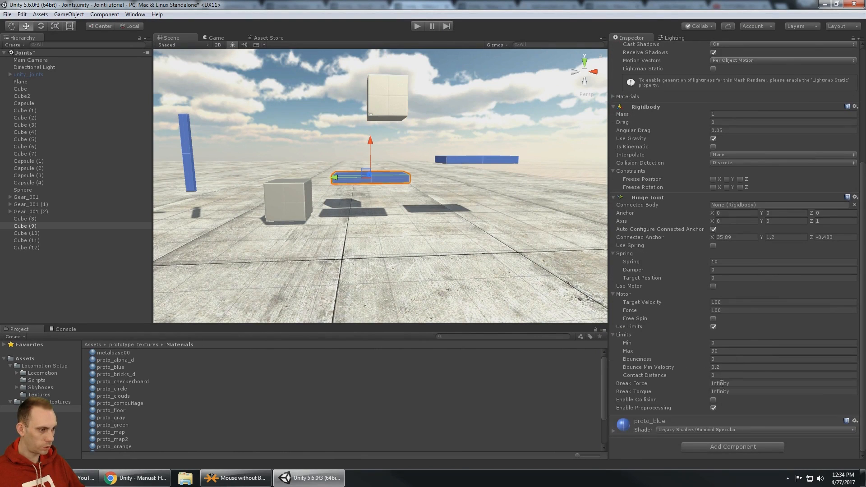
{"action": "left_click", "coordinate": [729, 383]}
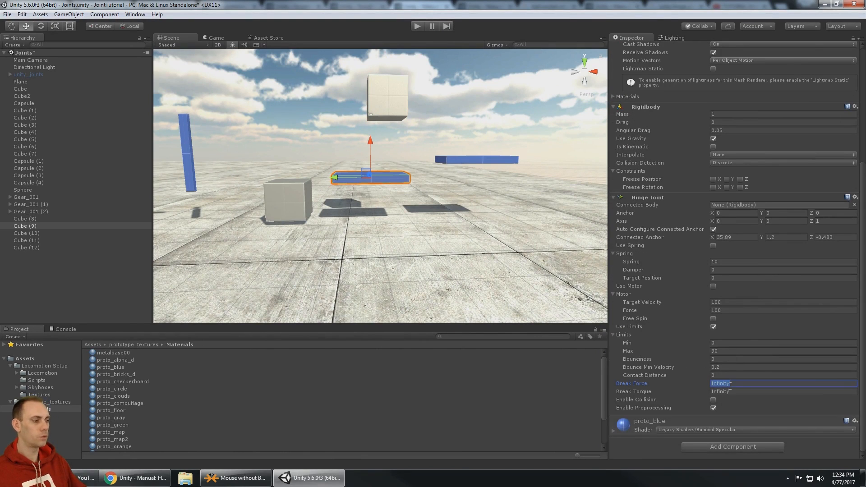
{"action": "left_click", "coordinate": [415, 28]}
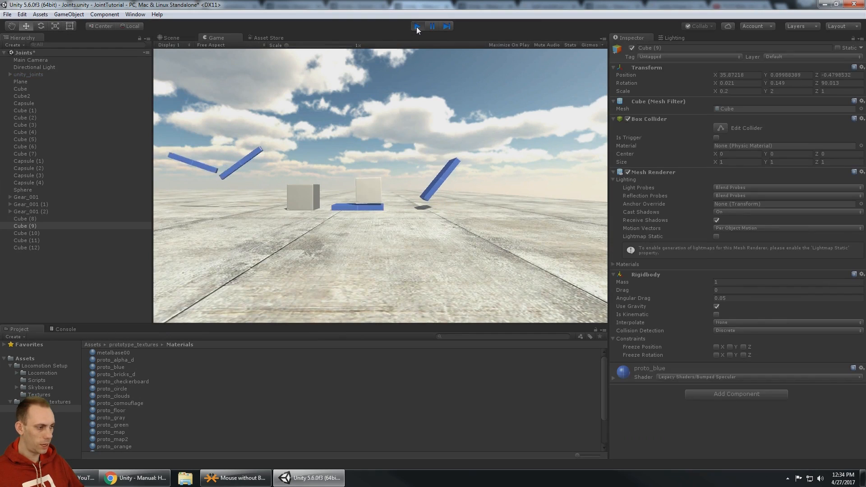
{"action": "left_click", "coordinate": [415, 26]}
Set Cube (9)'s hinge break force to 100 and test the falling cube's impact in a short play run.
{"action": "scroll", "coordinate": [742, 412], "scroll_direction": "down", "scroll_amount": 4}
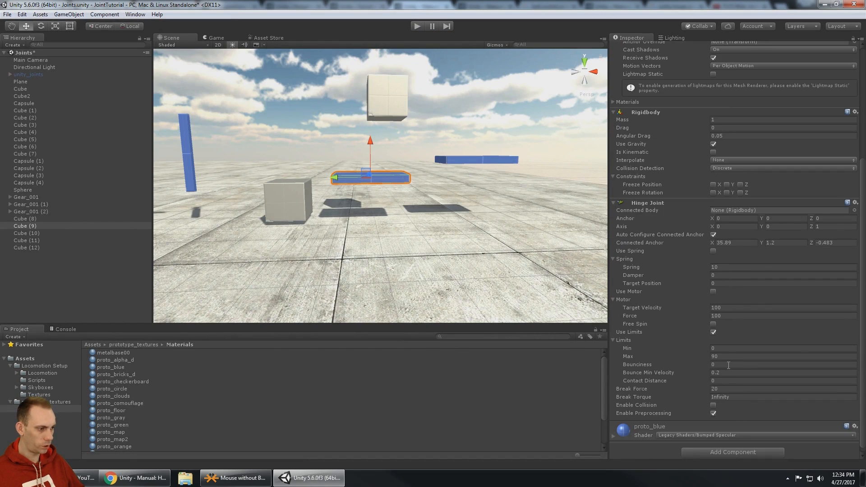
{"action": "left_click", "coordinate": [730, 389]}
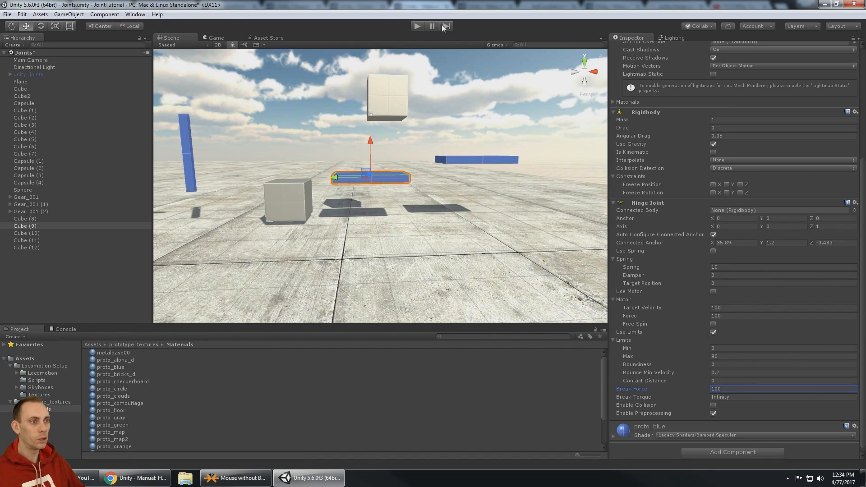
{"action": "left_click", "coordinate": [417, 27]}
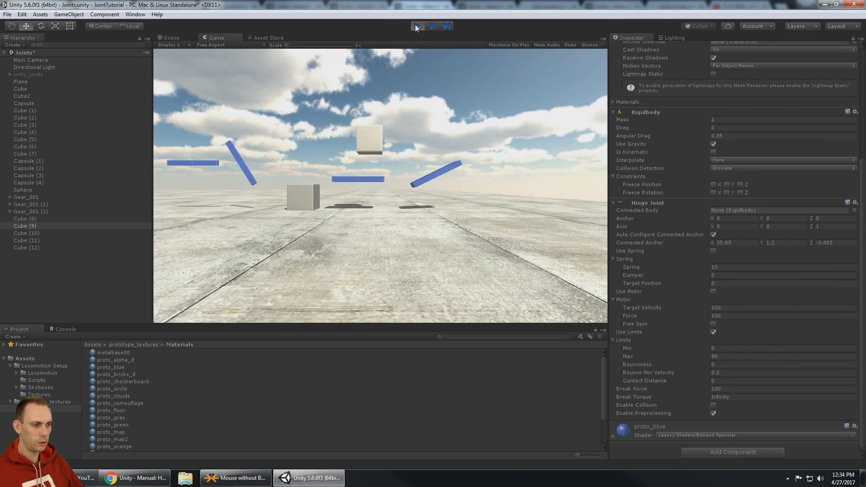
{"action": "left_click", "coordinate": [416, 27]}
Set Cube (9)'s hinge break force to 1000 and run the scene briefly to test the impact.
{"action": "scroll", "coordinate": [722, 413], "scroll_direction": "down", "scroll_amount": 4}
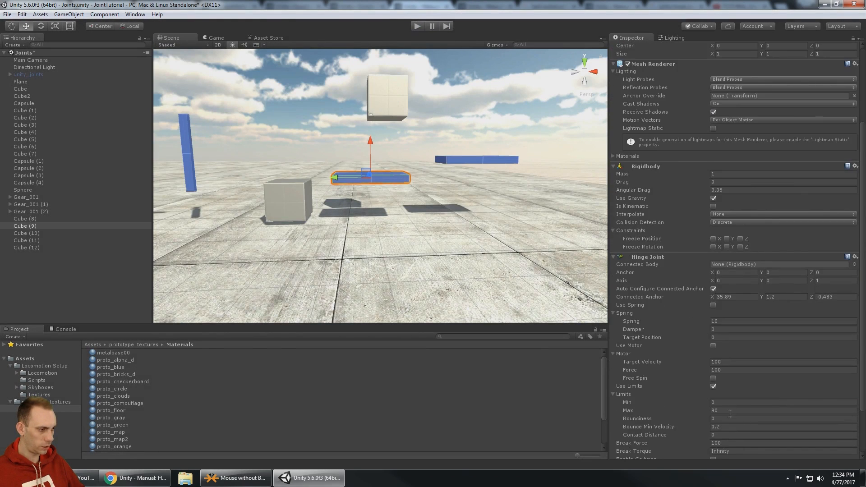
{"action": "left_click", "coordinate": [728, 383]}
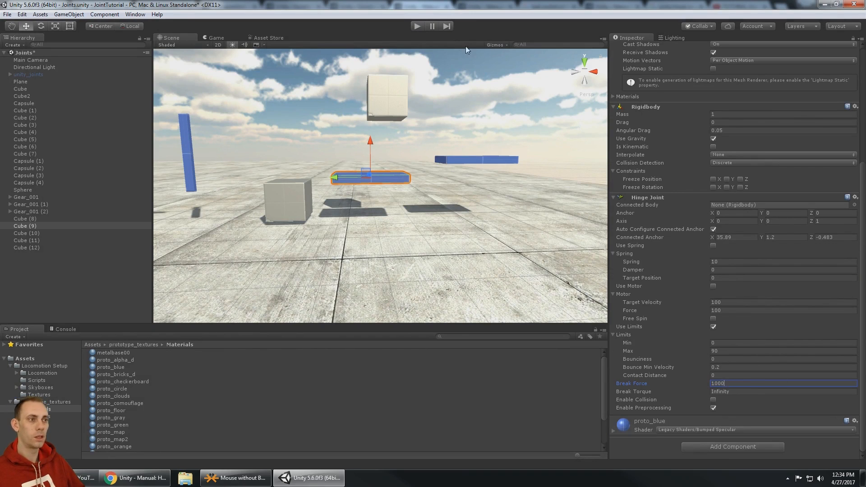
{"action": "left_click", "coordinate": [417, 26]}
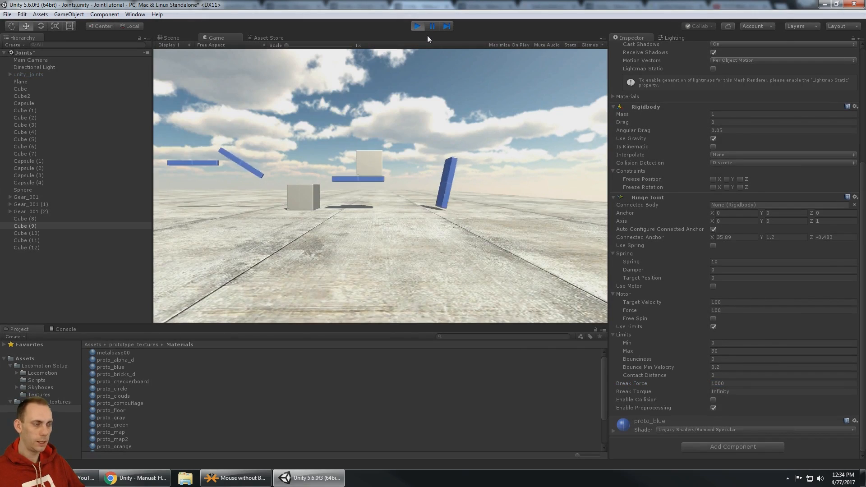
{"action": "left_click", "coordinate": [416, 26]}
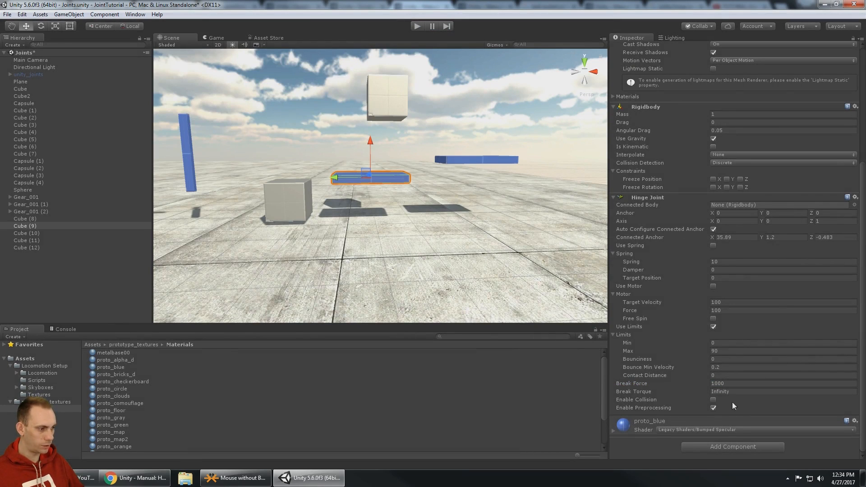
Set Cube (9)'s hinge break torque to 10 and play the scene briefly to test it.
{"action": "left_click", "coordinate": [739, 391]}
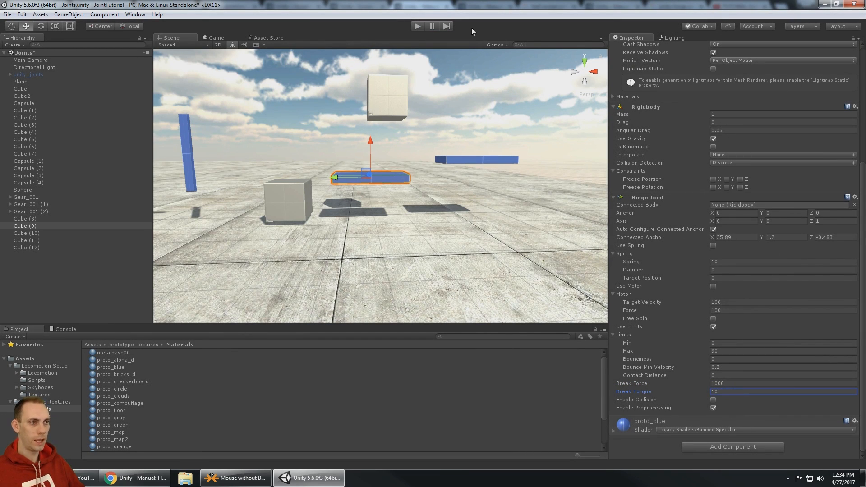
{"action": "type", "text": "10"}
{"action": "left_click", "coordinate": [417, 26]}
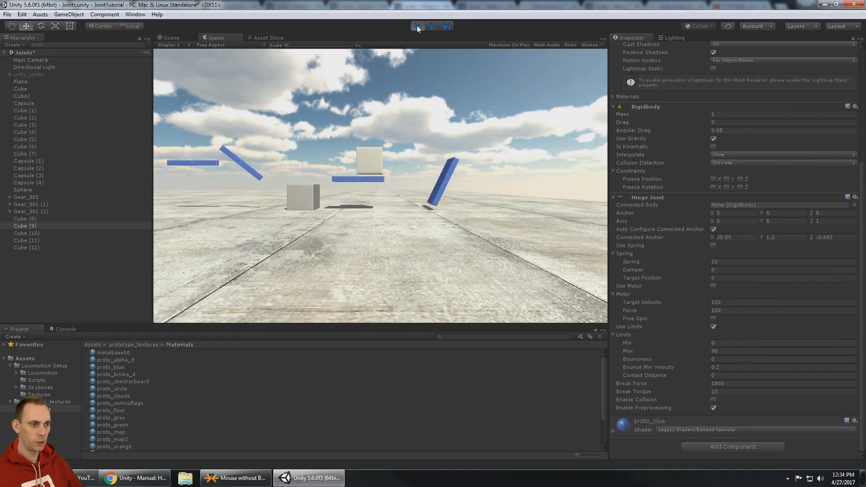
{"action": "left_click", "coordinate": [417, 26]}
Set Cube (9)'s hinge break torque to 100 and run the scene briefly to test the impact.
{"action": "scroll", "coordinate": [738, 408], "scroll_direction": "down", "scroll_amount": 3}
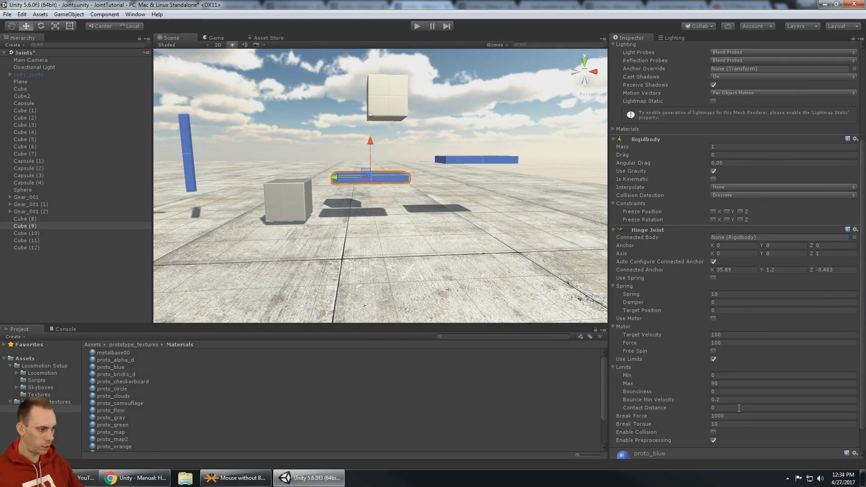
{"action": "left_click", "coordinate": [737, 424]}
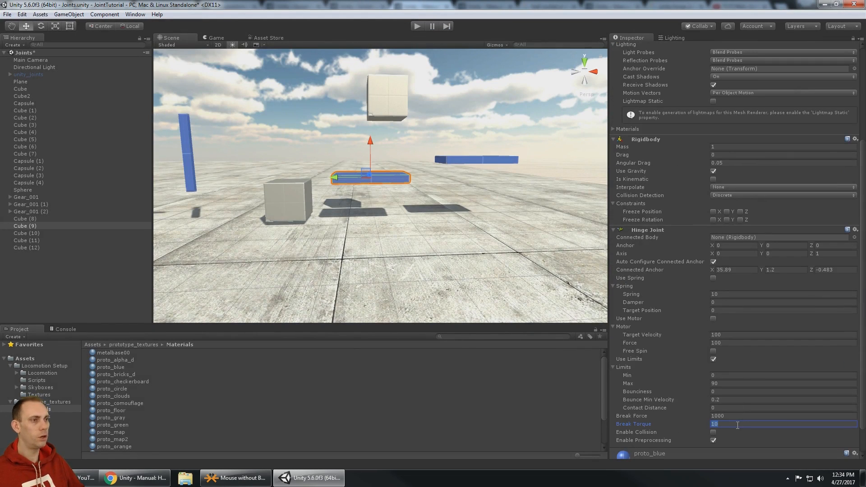
{"action": "type", "text": "100"}
{"action": "left_click", "coordinate": [417, 26]}
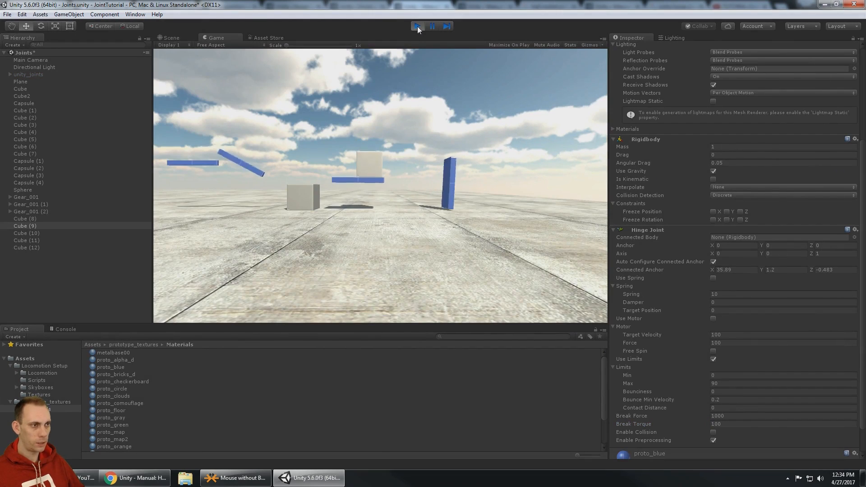
{"action": "left_click", "coordinate": [417, 26]}
Set Cube (9)'s hinge break torque to 400 and test the falling cube's impact in play mode.
{"action": "left_click", "coordinate": [741, 423]}
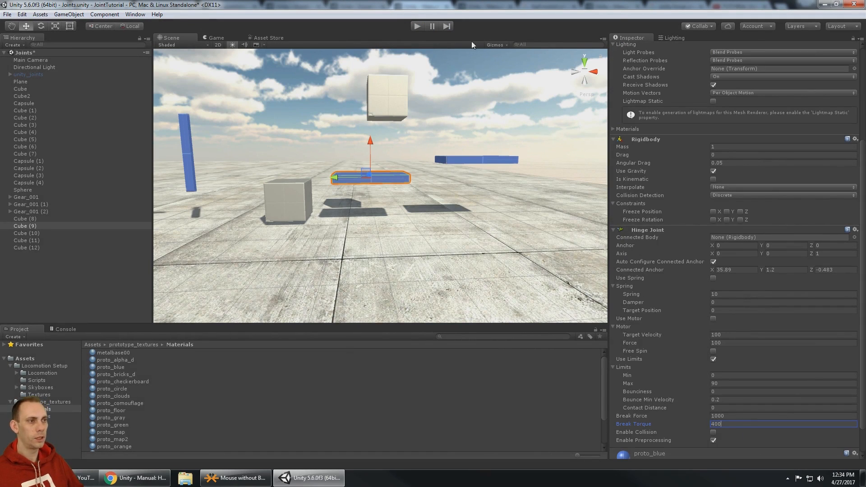
{"action": "left_click", "coordinate": [418, 26]}
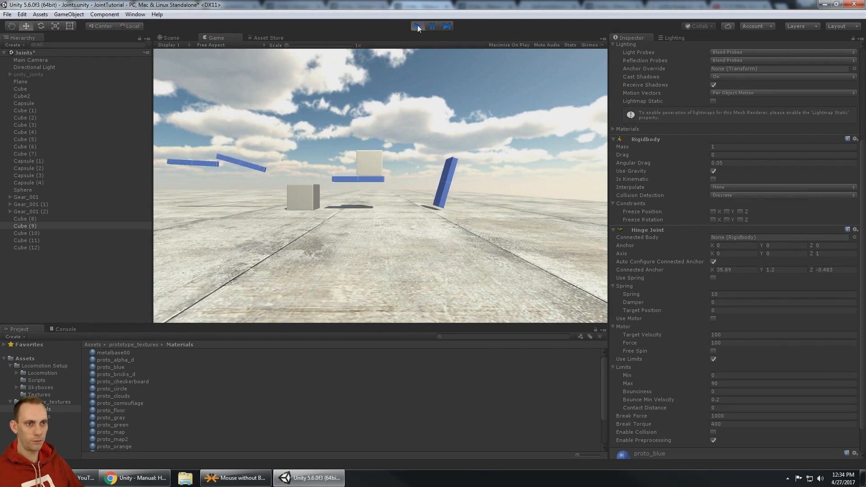
{"action": "left_click", "coordinate": [417, 26]}
Move the gray Cube (10) over the side edge of the blue Cube (9), to about X 35.91, Y 2.12, Z -1.15.
{"action": "left_click_drag", "start_coordinate": [559, 106], "coordinate": [356, 101], "text": "alt"}
{"action": "middle_click_drag", "start_coordinate": [356, 102], "coordinate": [377, 137]}
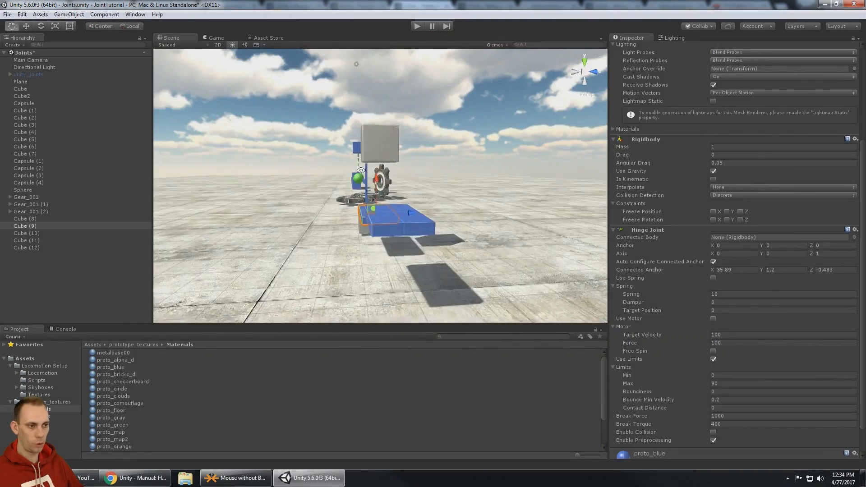
{"action": "left_click_drag", "start_coordinate": [376, 130], "coordinate": [369, 212], "text": "alt"}
{"action": "left_click", "coordinate": [384, 141]}
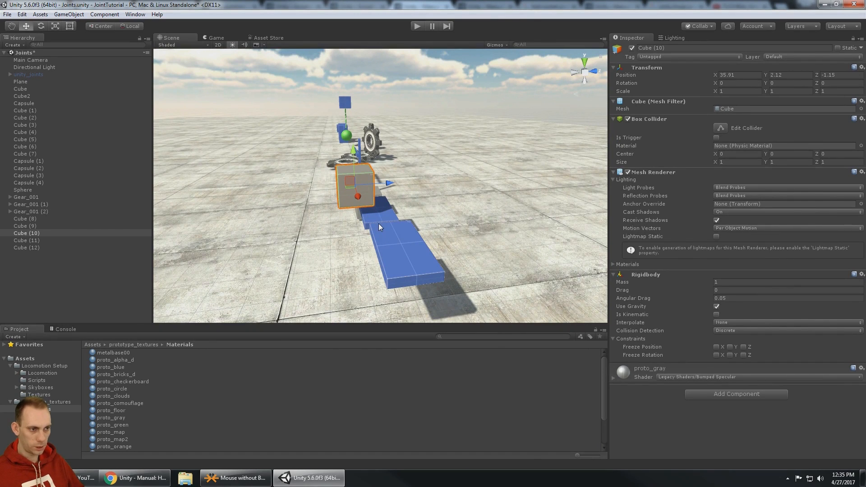
Rotate the blue Cube (9) slightly, to about X -0.146, Y -0.142, Z 90.232.
{"action": "left_click", "coordinate": [382, 210]}
{"action": "key", "text": "e"}
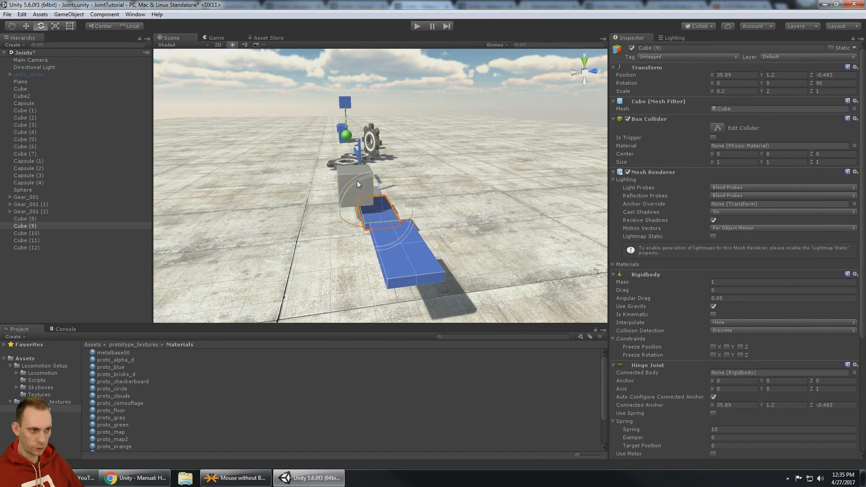
{"action": "left_click_drag", "start_coordinate": [351, 183], "coordinate": [346, 86], "text": "alt"}
Raise the gray Cube (10) high above the blue Cube (9) and play the scene briefly to test the off-centre impact.
{"action": "left_click", "coordinate": [338, 183]}
{"action": "key", "text": "w"}
{"action": "left_click", "coordinate": [418, 26]}
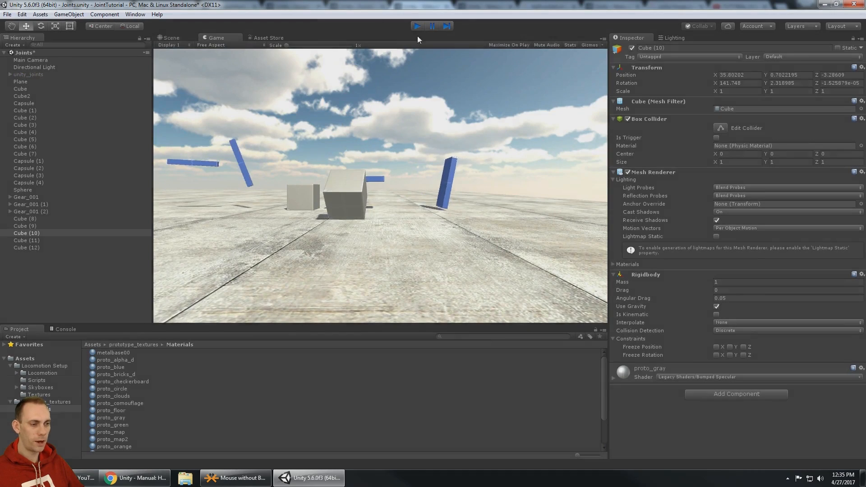
{"action": "left_click", "coordinate": [417, 26]}
Set Cube (9)'s hinge break torque to 250 and play the scene briefly to test the off-centre impact.
{"action": "left_click", "coordinate": [387, 219]}
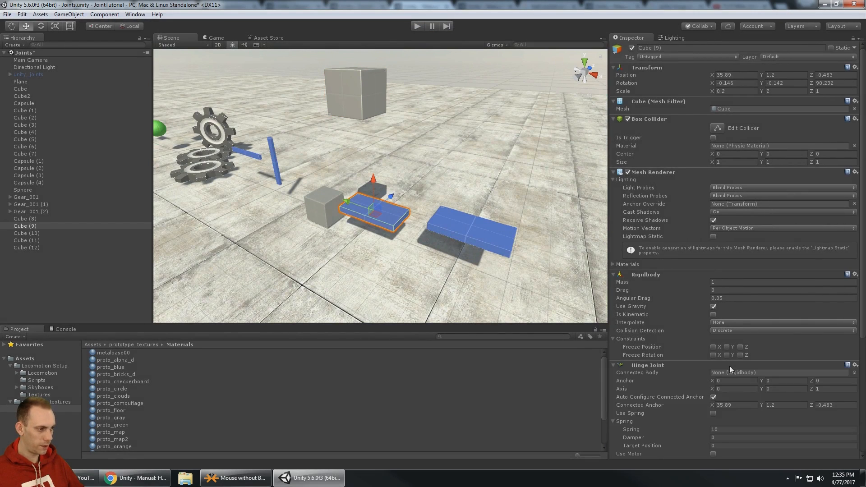
{"action": "scroll", "coordinate": [729, 366], "scroll_direction": "down", "scroll_amount": 6}
{"action": "left_click", "coordinate": [736, 396]}
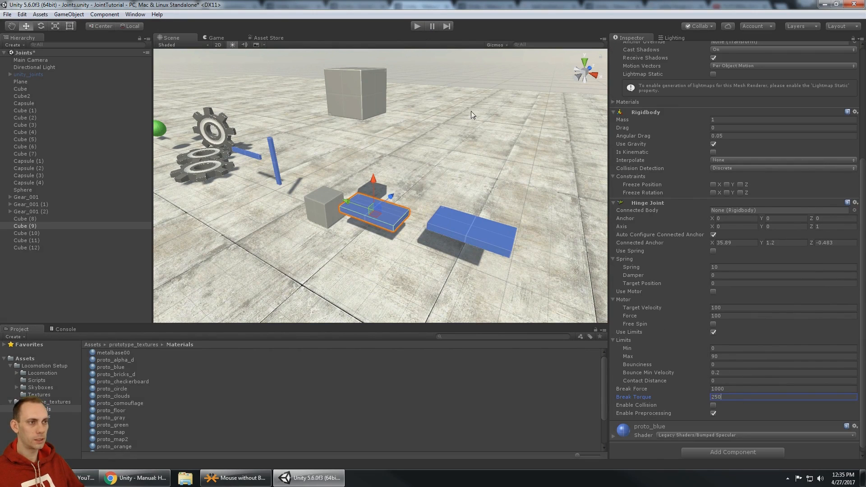
{"action": "left_click", "coordinate": [417, 27]}
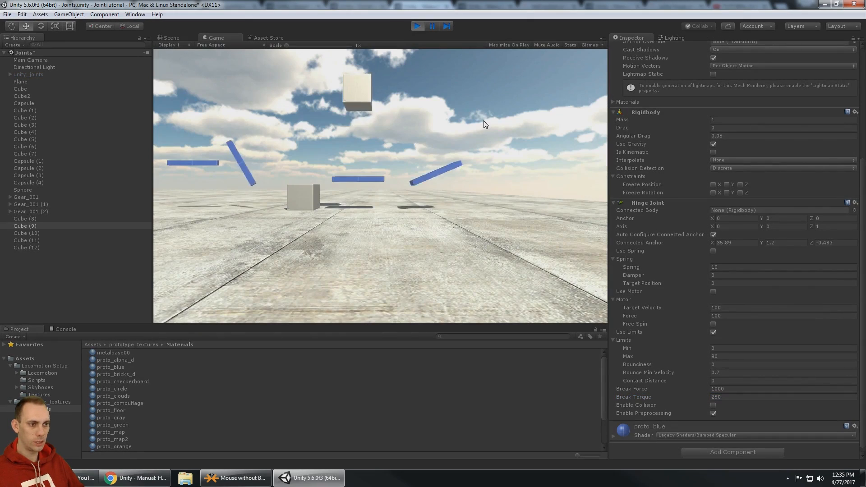
{"action": "left_click", "coordinate": [417, 26]}
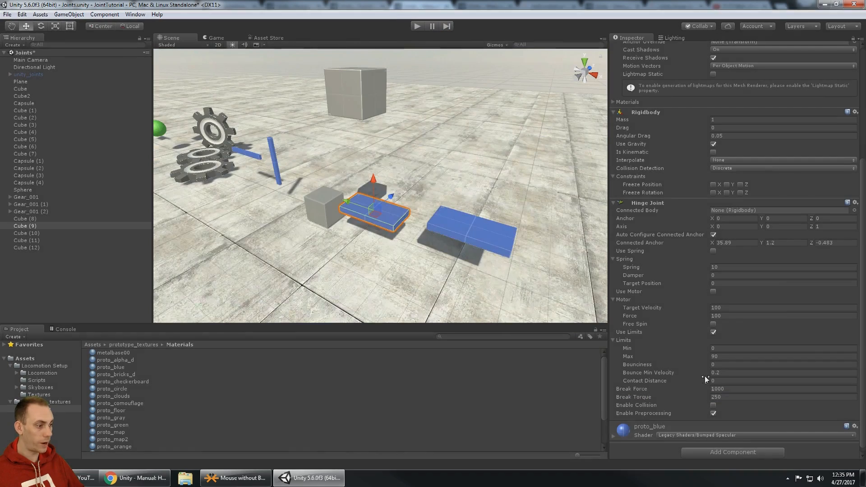
Set Cube (9)'s hinge break torque to 150 and run the scene briefly.
{"action": "left_click", "coordinate": [735, 399]}
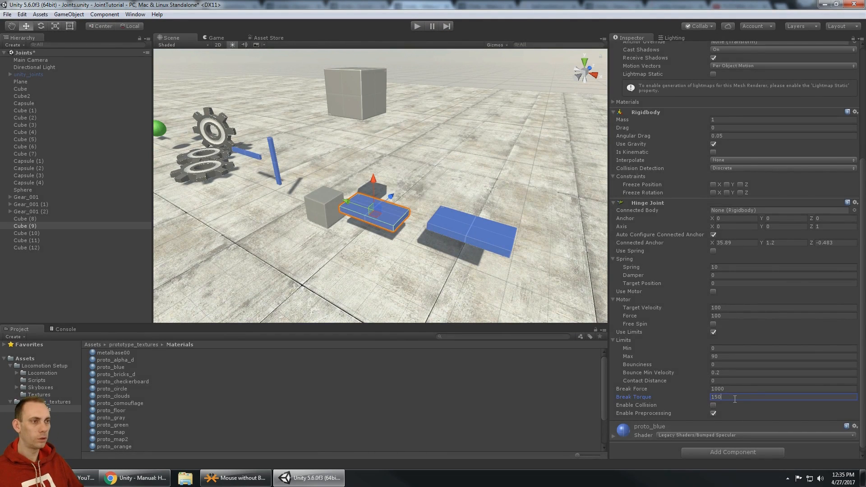
{"action": "left_click", "coordinate": [416, 26]}
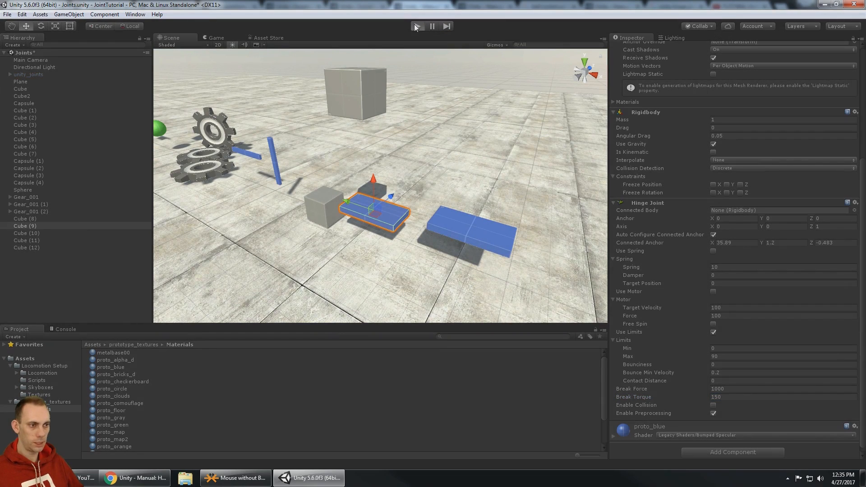
{"action": "left_click", "coordinate": [415, 26]}
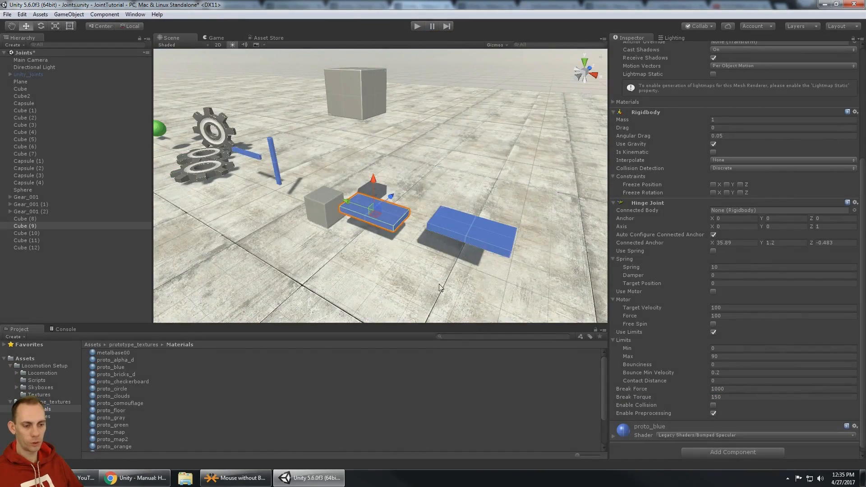
Switch to Chrome to check the remaining Hinge Joint properties in the Unity manual, and return to Unity.
{"action": "key", "text": "f"}
{"action": "left_click", "coordinate": [135, 477]}
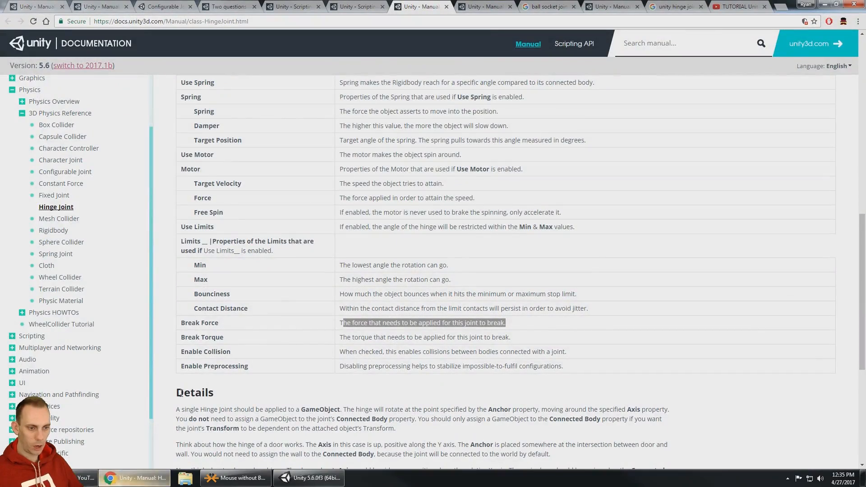
{"action": "left_click", "coordinate": [309, 477]}
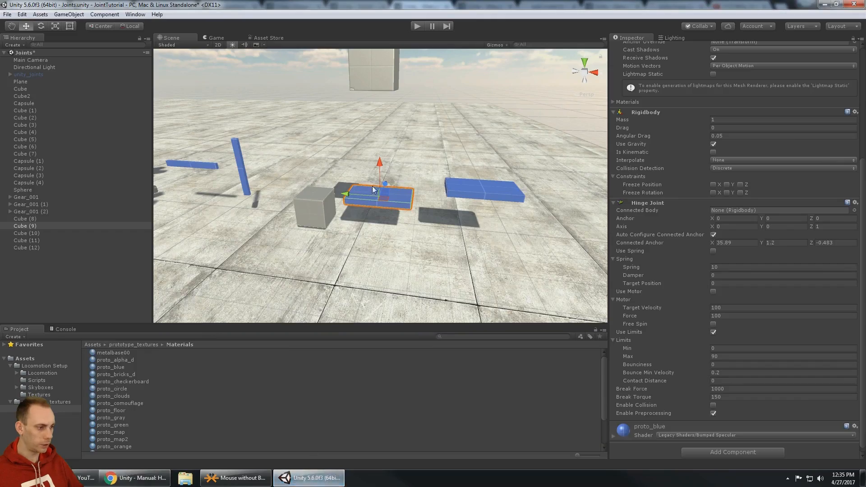
Select the lowest green capsule of the chain above the sphere and examine its Hinge Joint settings, including the connected body.
{"action": "scroll", "coordinate": [685, 383], "scroll_direction": "down", "scroll_amount": 1}
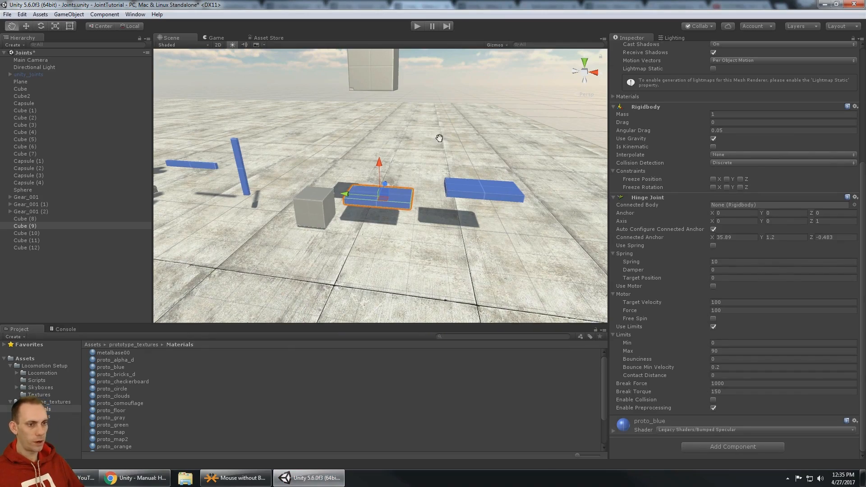
{"action": "middle_click_drag", "start_coordinate": [439, 139], "coordinate": [588, 158]}
{"action": "middle_click_drag", "start_coordinate": [361, 199], "coordinate": [599, 201]}
{"action": "scroll", "coordinate": [456, 178], "scroll_direction": "up", "scroll_amount": 5}
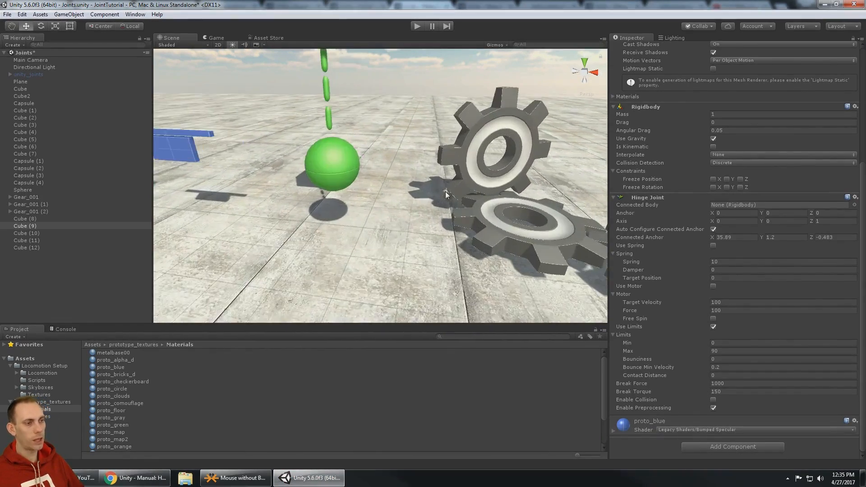
{"action": "middle_click_drag", "start_coordinate": [399, 178], "coordinate": [448, 216]}
{"action": "left_click_drag", "start_coordinate": [372, 183], "coordinate": [444, 198], "text": "alt"}
{"action": "middle_click_drag", "start_coordinate": [444, 198], "coordinate": [517, 232]}
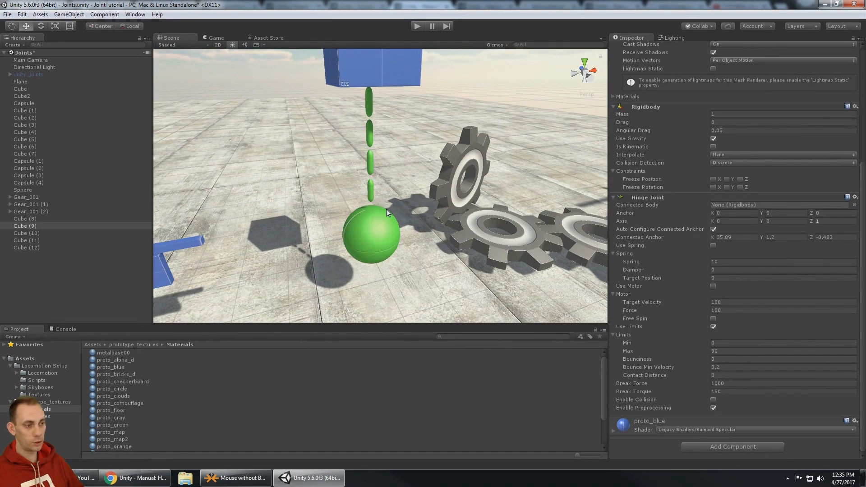
{"action": "left_click", "coordinate": [369, 188]}
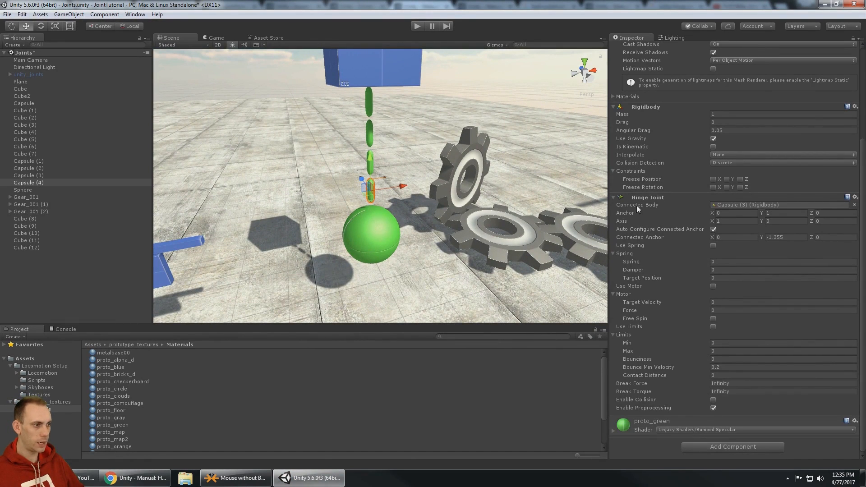
{"action": "middle_click_drag", "start_coordinate": [399, 197], "coordinate": [434, 228]}
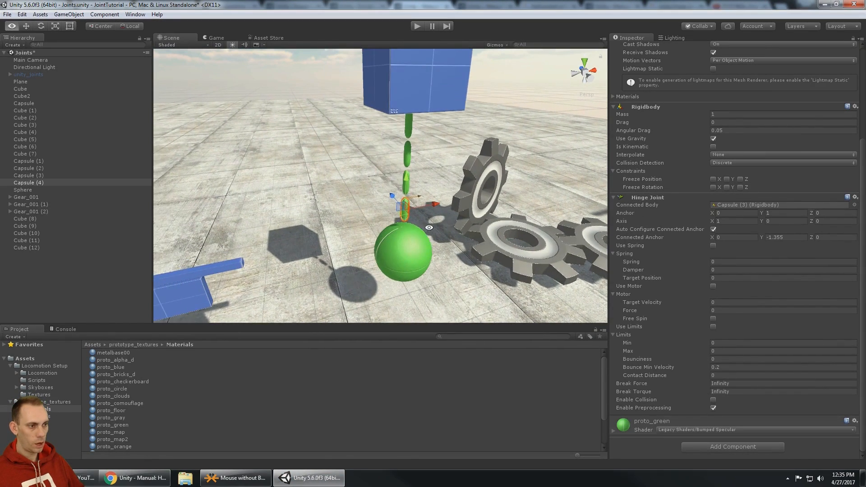
Turn on Enable Collision and turn off Enable Preprocessing for the Hinge Joint of the lowest green capsule, Capsule (4).
{"action": "scroll", "coordinate": [434, 228], "scroll_direction": "up", "scroll_amount": 6}
{"action": "left_click_drag", "start_coordinate": [434, 228], "coordinate": [451, 191], "text": "alt"}
{"action": "middle_click_drag", "start_coordinate": [451, 191], "coordinate": [436, 137]}
{"action": "scroll", "coordinate": [437, 137], "scroll_direction": "down", "scroll_amount": 6}
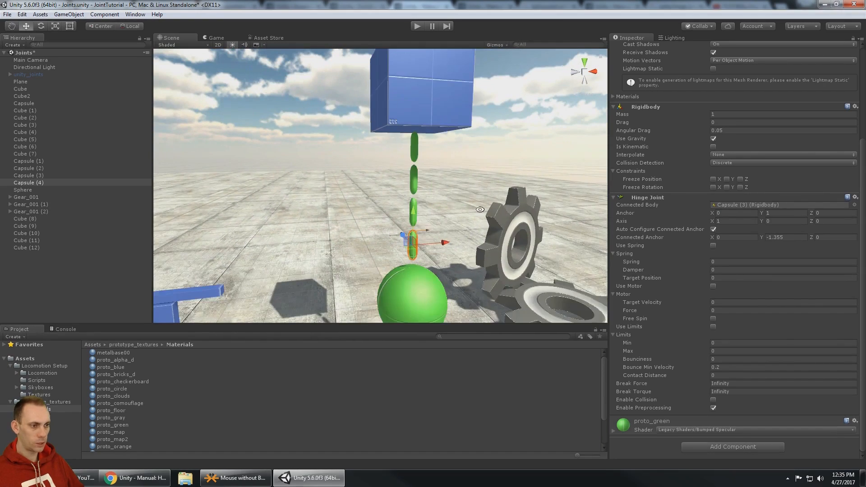
{"action": "left_click_drag", "start_coordinate": [491, 230], "coordinate": [489, 184], "text": "alt"}
{"action": "middle_click_drag", "start_coordinate": [488, 184], "coordinate": [500, 157]}
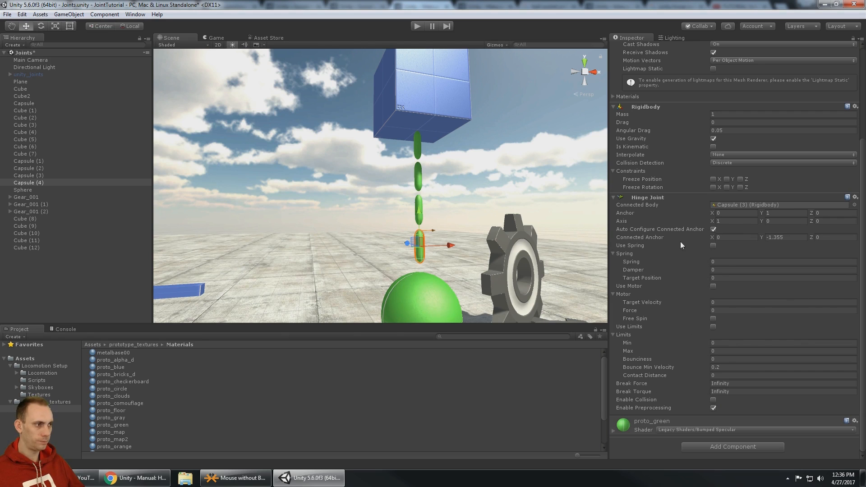
{"action": "scroll", "coordinate": [719, 193], "scroll_direction": "up", "scroll_amount": 5}
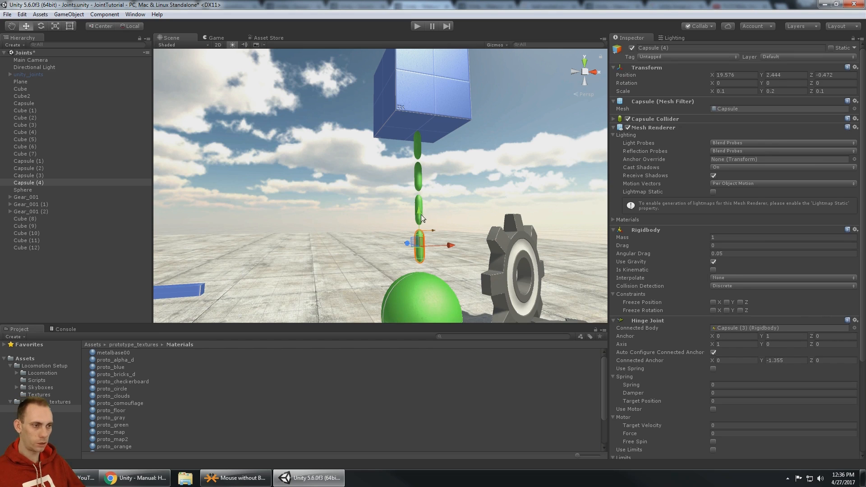
{"action": "scroll", "coordinate": [422, 219], "scroll_direction": "down", "scroll_amount": 5}
{"action": "scroll", "coordinate": [746, 308], "scroll_direction": "down", "scroll_amount": 5}
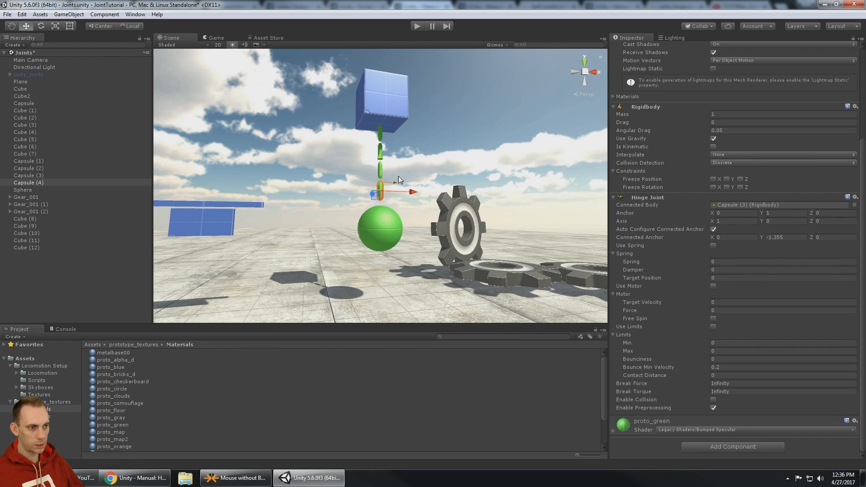
{"action": "left_click", "coordinate": [712, 400]}
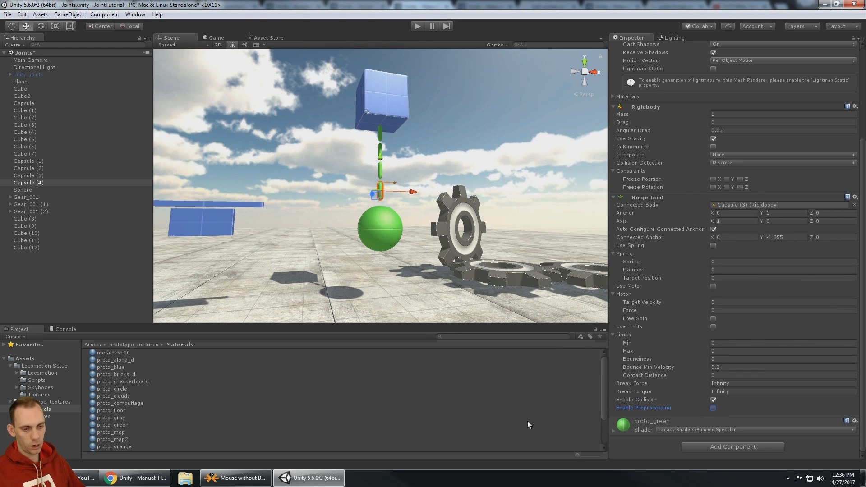
Switch to Chrome to read the Joint.enablePreprocessing description in the Unity Scripting API, and return to Unity.
{"action": "left_click", "coordinate": [131, 477]}
{"action": "left_click", "coordinate": [231, 6]}
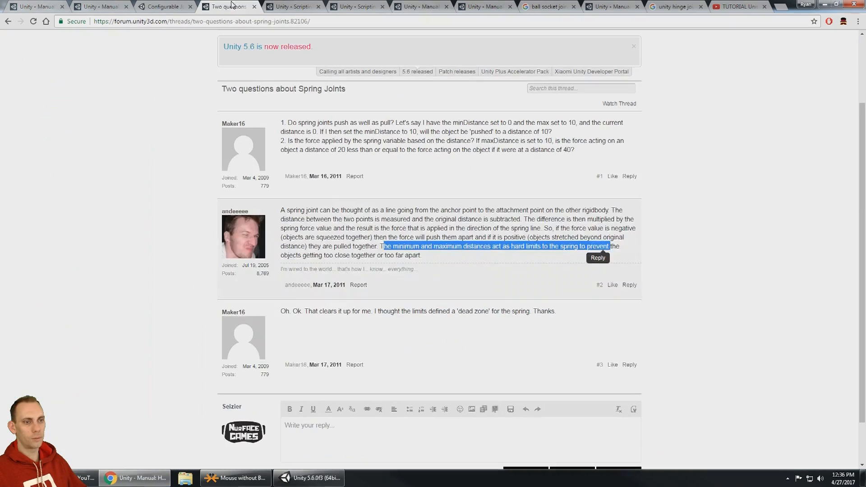
{"action": "left_click", "coordinate": [293, 6]}
{"action": "left_click", "coordinate": [332, 5]}
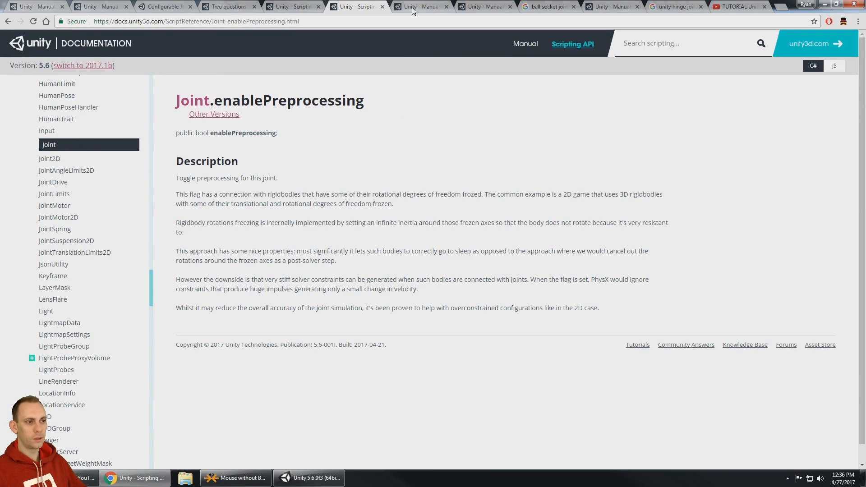
{"action": "left_click_drag", "start_coordinate": [495, 194], "coordinate": [619, 207]}
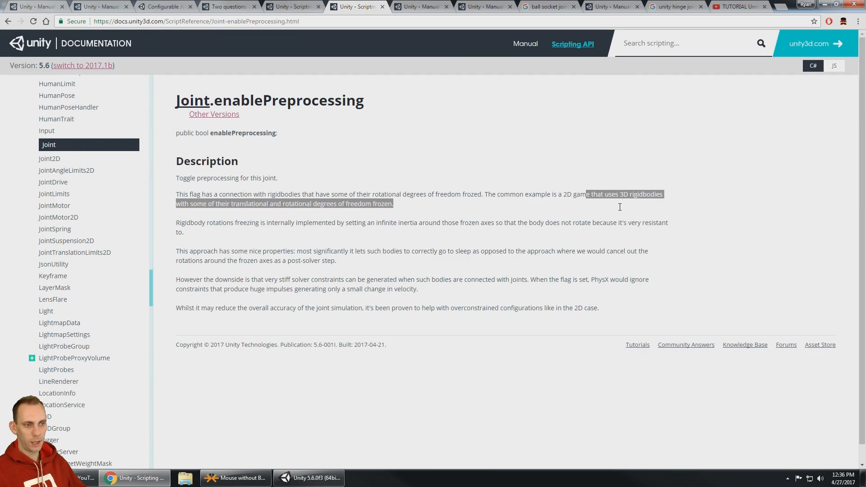
{"action": "left_click", "coordinate": [410, 208]}
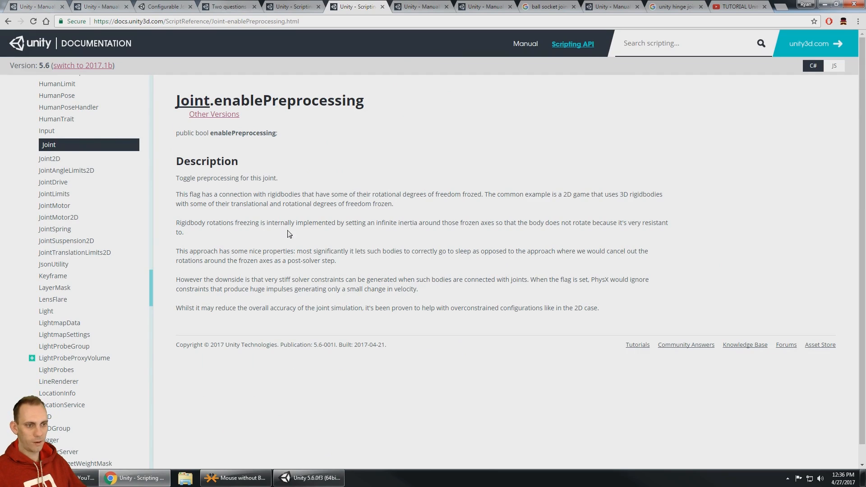
{"action": "left_click_drag", "start_coordinate": [206, 223], "coordinate": [247, 225]}
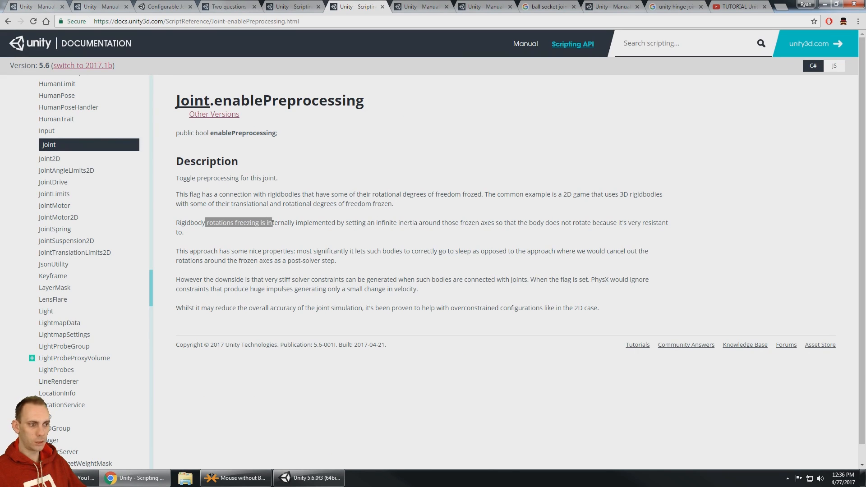
{"action": "left_click", "coordinate": [376, 222]}
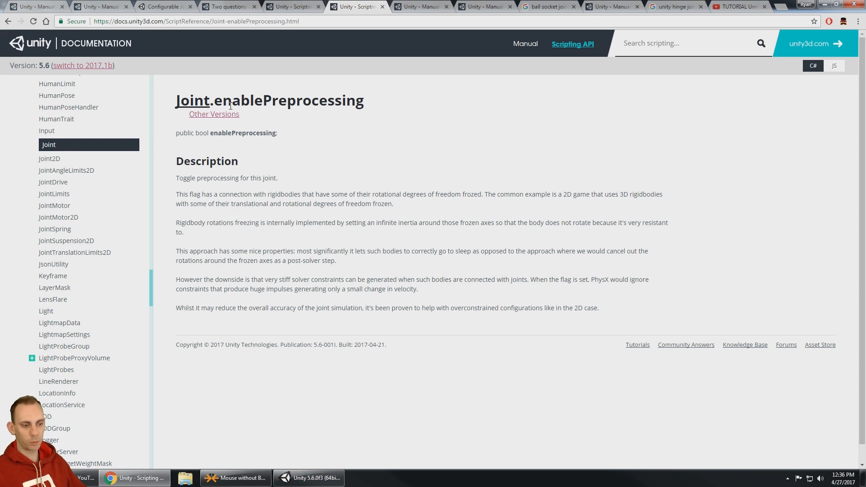
{"action": "left_click_drag", "start_coordinate": [222, 100], "coordinate": [415, 89]}
{"action": "key", "text": "alt+Tab"}
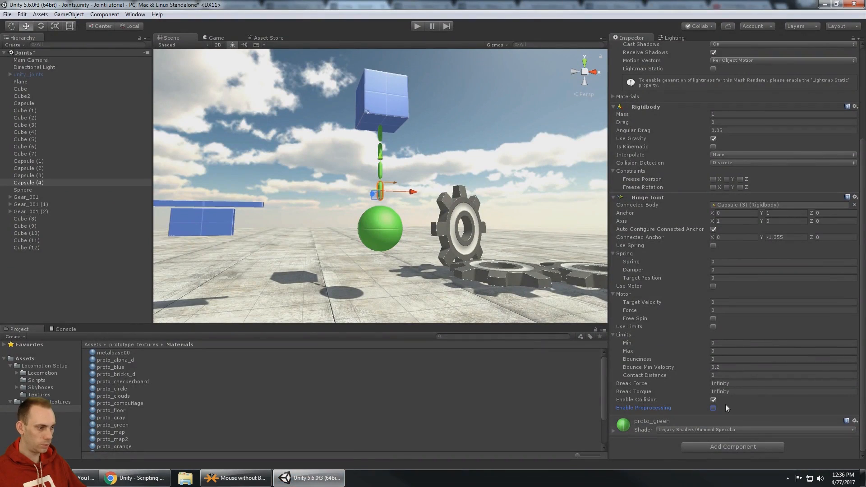
Play the scene and watch all the hinged objects together in the Scene view.
{"action": "scroll", "coordinate": [447, 212], "scroll_direction": "down", "scroll_amount": 2}
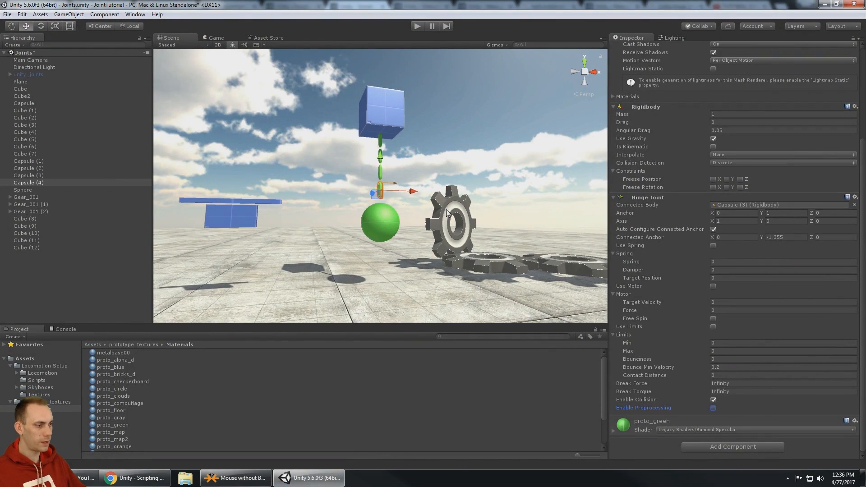
{"action": "left_click", "coordinate": [418, 25]}
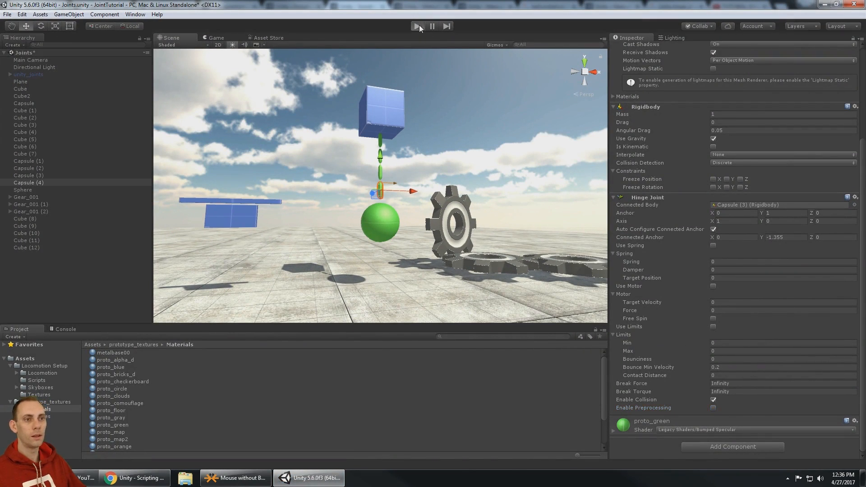
{"action": "left_click", "coordinate": [164, 38]}
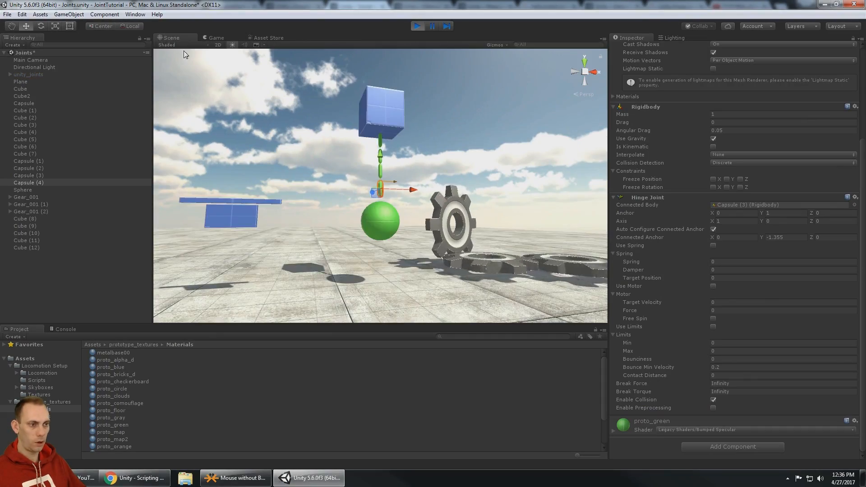
{"action": "scroll", "coordinate": [446, 211], "scroll_direction": "down", "scroll_amount": 6}
{"action": "left_click_drag", "start_coordinate": [446, 210], "coordinate": [450, 266], "text": "alt"}
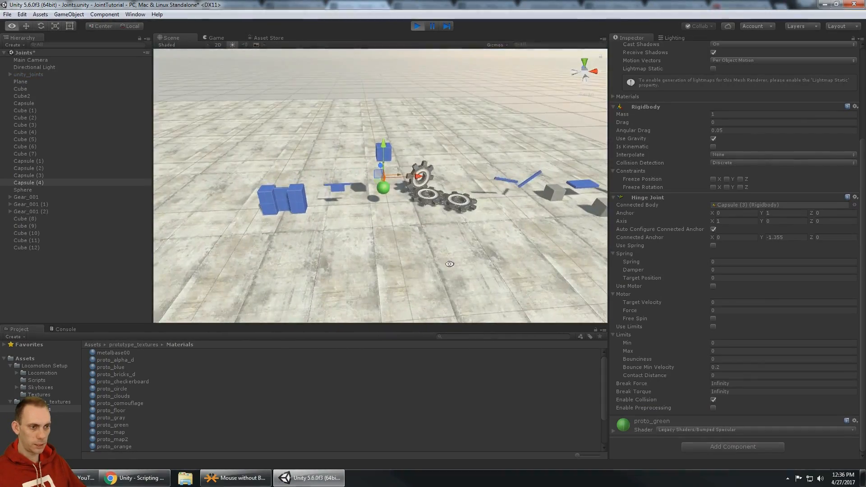
Inspect hinged Cube (4) and the door panel Cube (3) while the scene is running.
{"action": "scroll", "coordinate": [455, 266], "scroll_direction": "up", "scroll_amount": 4}
{"action": "left_click_drag", "start_coordinate": [343, 247], "coordinate": [312, 206], "text": "alt"}
{"action": "left_click", "coordinate": [340, 199]}
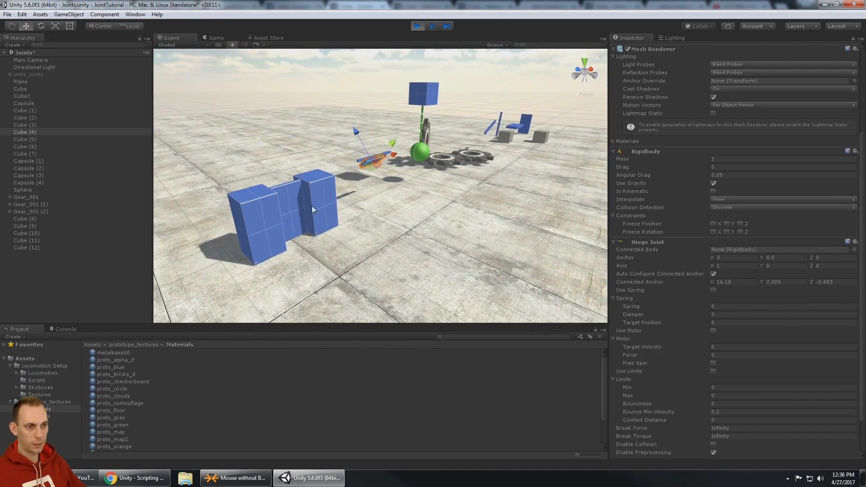
{"action": "left_click", "coordinate": [304, 201]}
{"action": "left_click_drag", "start_coordinate": [469, 191], "coordinate": [423, 196], "text": "alt"}
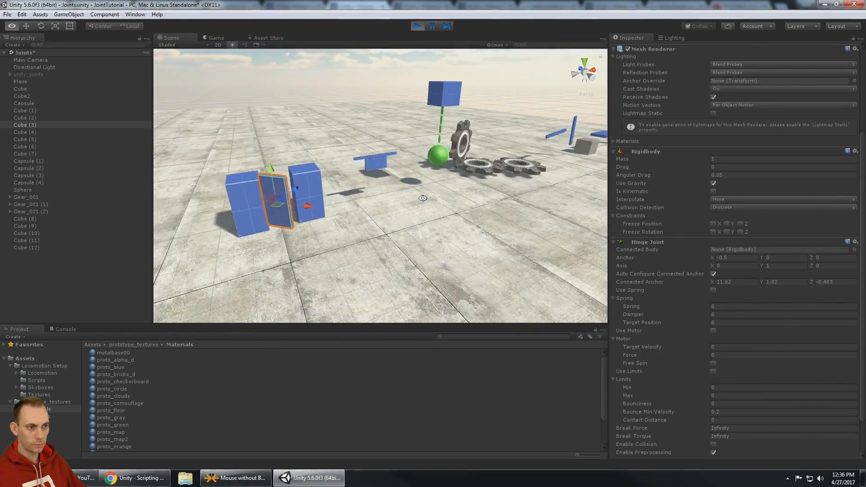
{"action": "middle_click_drag", "start_coordinate": [424, 196], "coordinate": [336, 208]}
Select the green sphere in the running scene and pull it sideways to set its capsule chain swinging.
{"action": "left_click", "coordinate": [351, 167]}
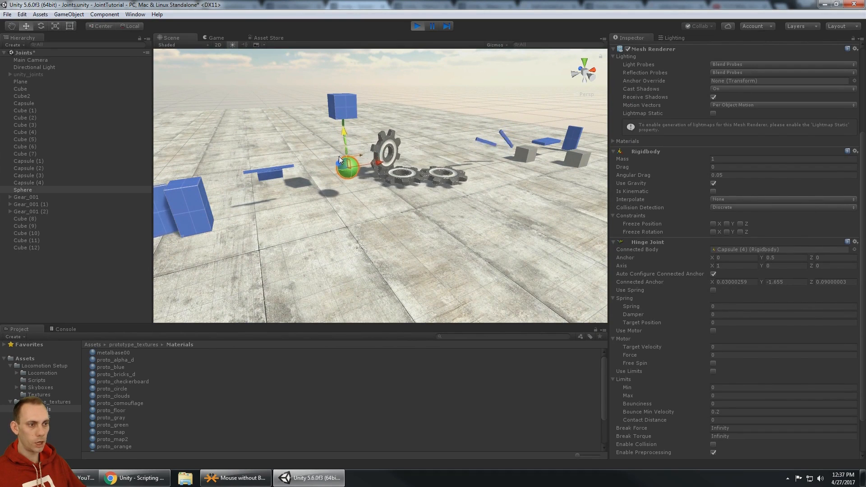
{"action": "left_click", "coordinate": [360, 174]}
{"action": "left_click", "coordinate": [346, 161]}
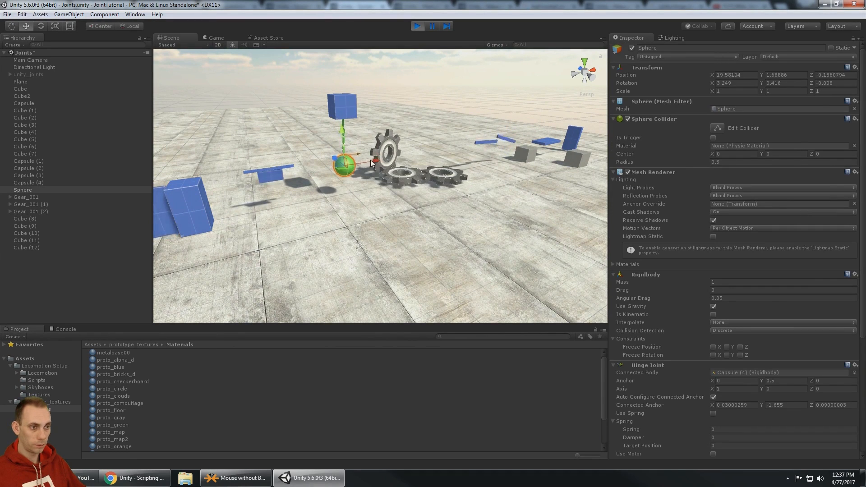
{"action": "left_click_drag", "start_coordinate": [433, 153], "coordinate": [393, 153], "text": "alt"}
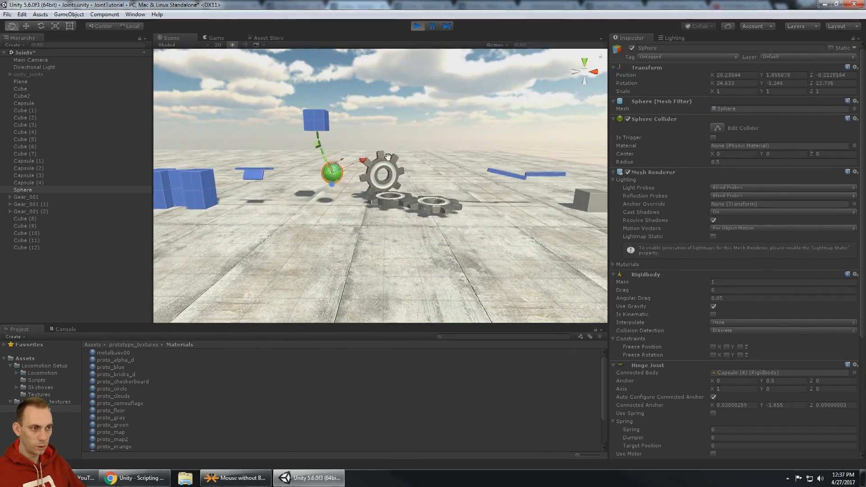
Inspect the interlocking gears in the running scene, starting with the upright Gear_001 (2), and clear the selection.
{"action": "left_click", "coordinate": [405, 198]}
{"action": "left_click_drag", "start_coordinate": [405, 196], "coordinate": [417, 211], "text": "alt"}
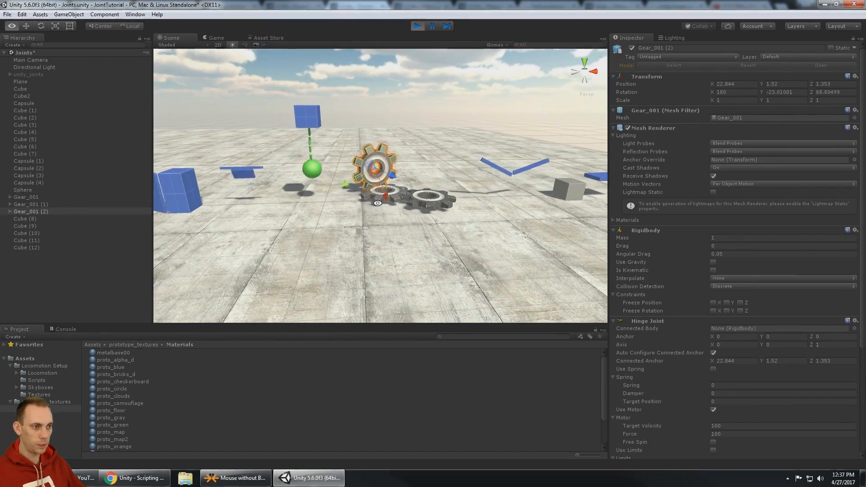
{"action": "left_click", "coordinate": [392, 198]}
{"action": "left_click", "coordinate": [421, 199]}
{"action": "left_click", "coordinate": [477, 105]}
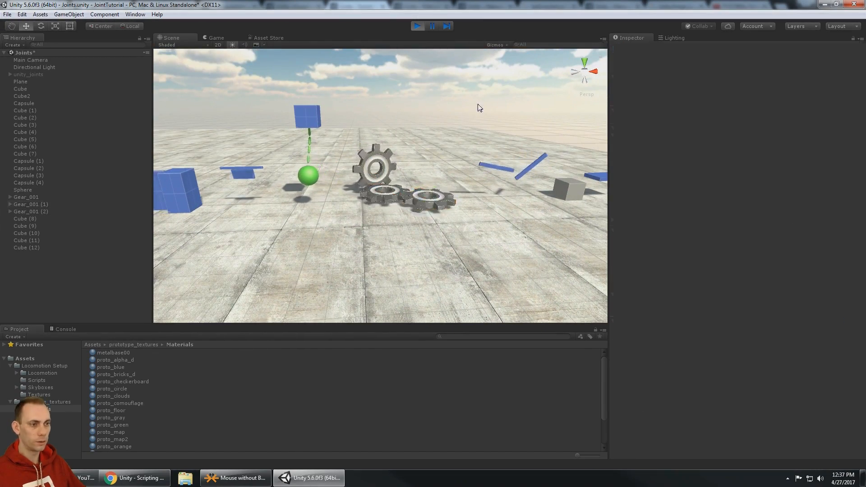
Inspect the two swinging blue bars beside the gears and select Cube (8) to show its hinge spring settings.
{"action": "left_click_drag", "start_coordinate": [466, 136], "coordinate": [410, 198], "text": "alt"}
{"action": "middle_click_drag", "start_coordinate": [410, 198], "coordinate": [377, 180]}
{"action": "scroll", "coordinate": [397, 168], "scroll_direction": "up", "scroll_amount": 7}
{"action": "scroll", "coordinate": [418, 153], "scroll_direction": "up", "scroll_amount": 4}
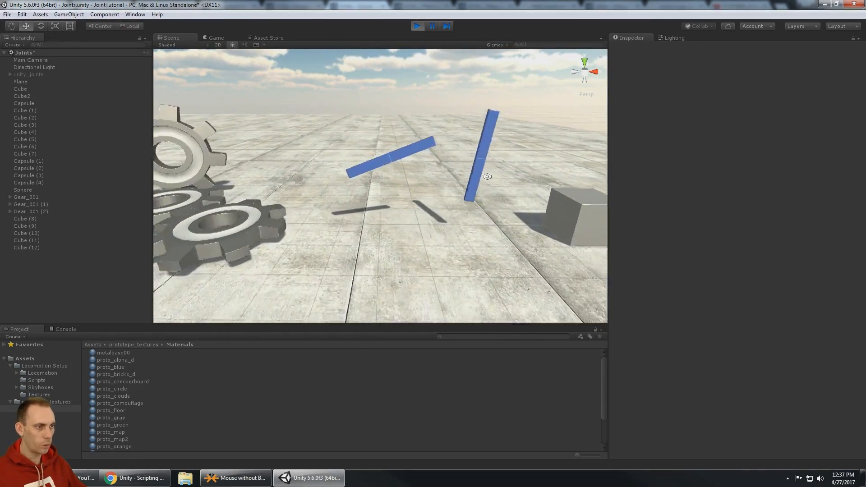
{"action": "left_click", "coordinate": [467, 156]}
{"action": "middle_click_drag", "start_coordinate": [424, 156], "coordinate": [403, 168]}
{"action": "left_click", "coordinate": [364, 171]}
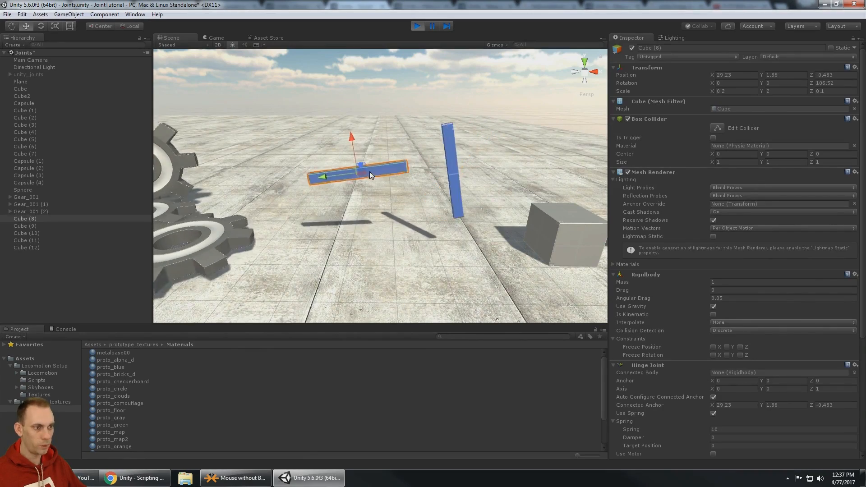
Move the gray Cube (11) against the blue hinged plank beside it in the running scene, and stop playback.
{"action": "middle_click_drag", "start_coordinate": [480, 207], "coordinate": [193, 195]}
{"action": "scroll", "coordinate": [415, 180], "scroll_direction": "down", "scroll_amount": 4}
{"action": "middle_click_drag", "start_coordinate": [415, 180], "coordinate": [342, 211]}
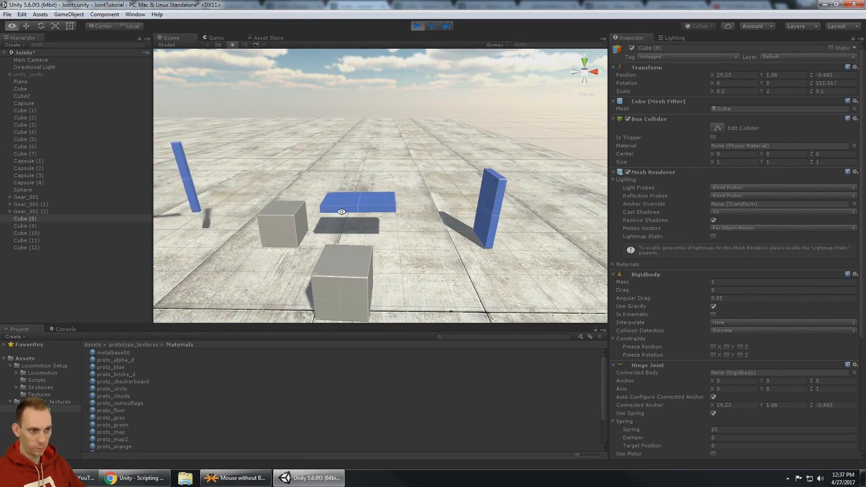
{"action": "left_click", "coordinate": [293, 215]}
{"action": "left_click_drag", "start_coordinate": [296, 204], "coordinate": [392, 165]}
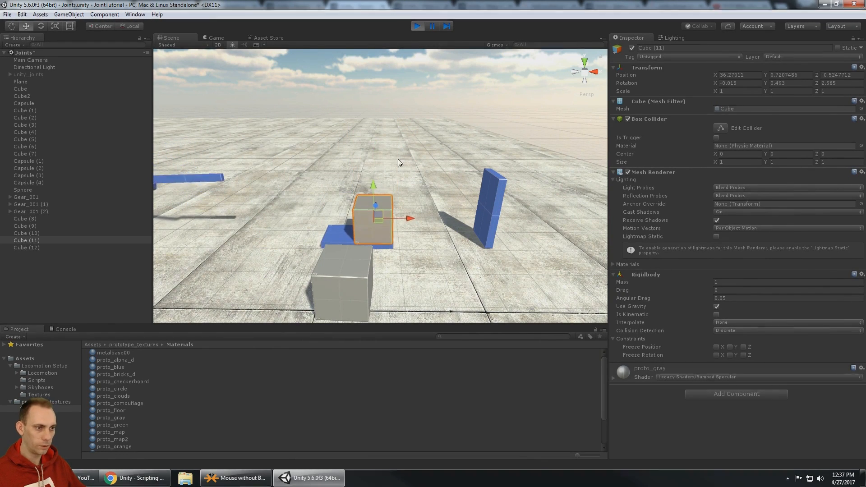
{"action": "left_click", "coordinate": [417, 26]}
Set both the break force and break torque of Cube (9)'s Hinge Joint to Infinity.
{"action": "left_click", "coordinate": [383, 203]}
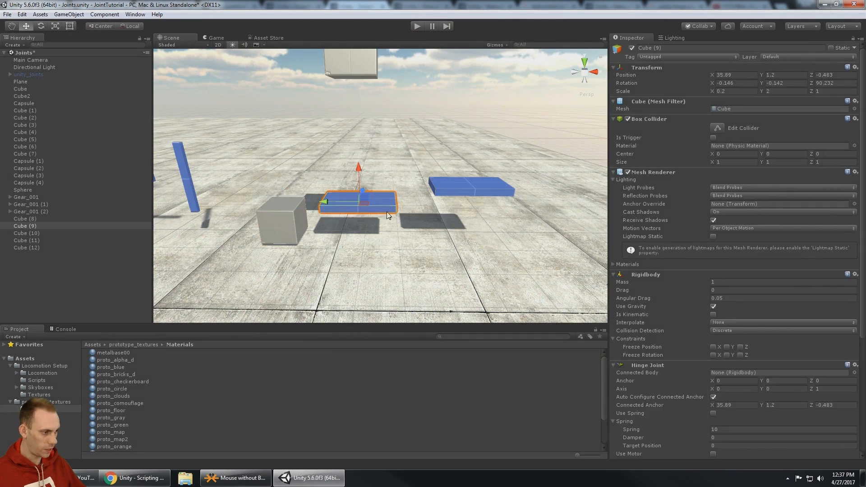
{"action": "scroll", "coordinate": [726, 399], "scroll_direction": "down", "scroll_amount": 6}
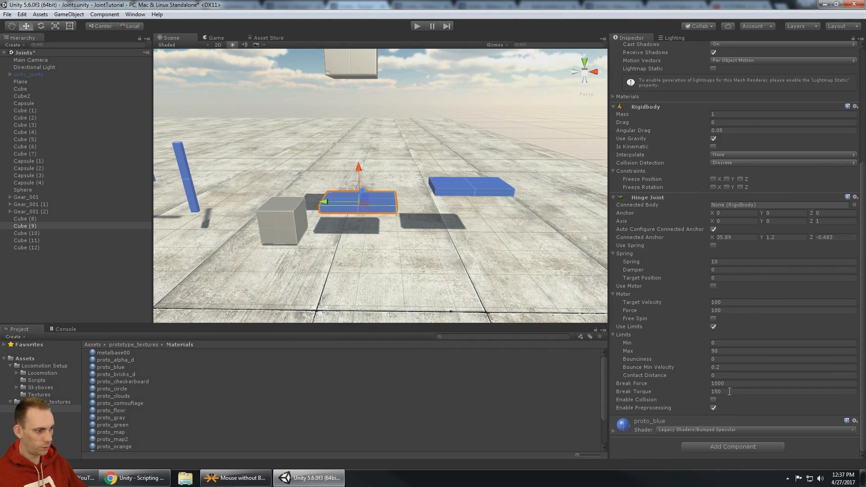
{"action": "left_click", "coordinate": [728, 383]}
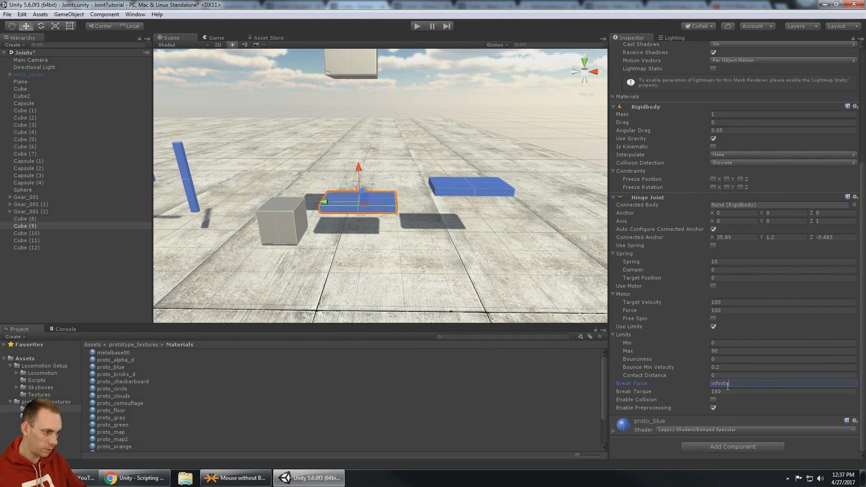
{"action": "key", "text": "Tab"}
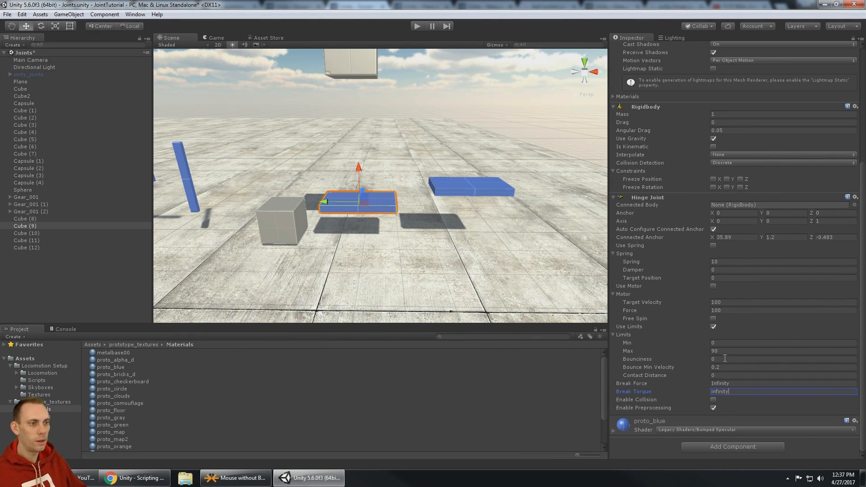
{"action": "key", "text": "Tab"}
Play the scene in the Scene view and move the gray cube beside the plank onto Cube (9).
{"action": "left_click", "coordinate": [416, 26]}
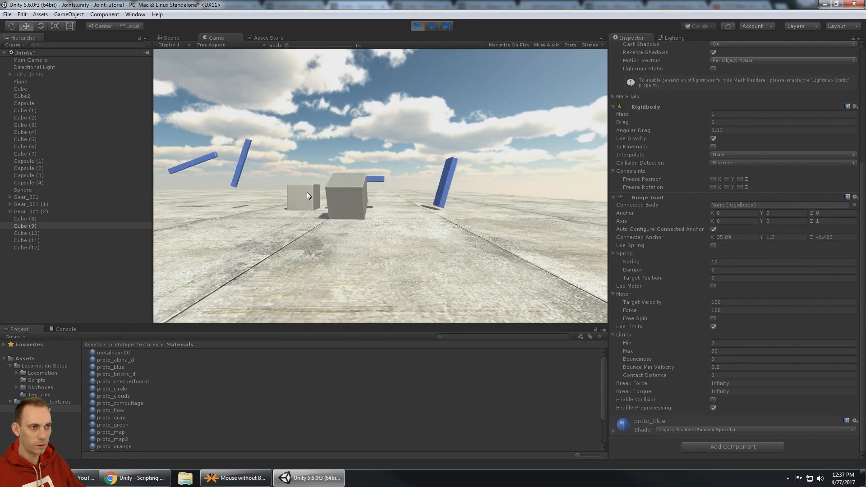
{"action": "left_click", "coordinate": [169, 37]}
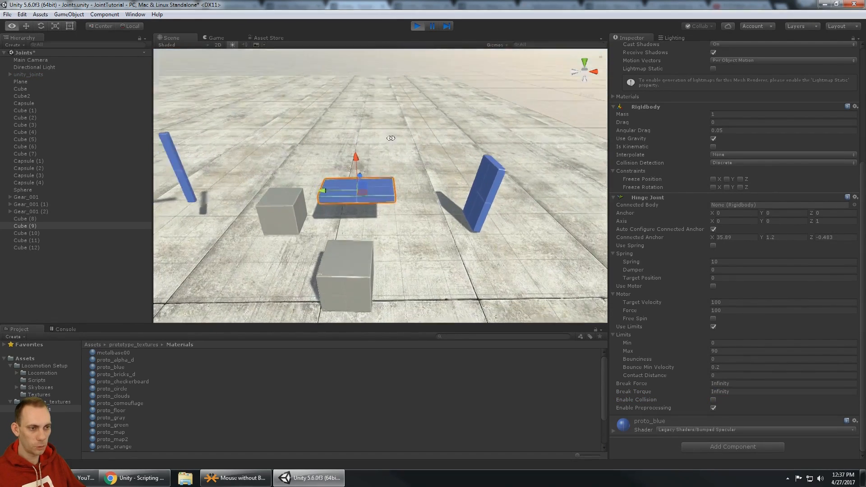
{"action": "left_click", "coordinate": [291, 207]}
{"action": "left_click_drag", "start_coordinate": [292, 207], "coordinate": [371, 183]}
Inspect the Hinge Joint limits of Cube (9) and the upright bar Cube (12), watching the bar from a low angle in the running scene.
{"action": "left_click", "coordinate": [348, 181]}
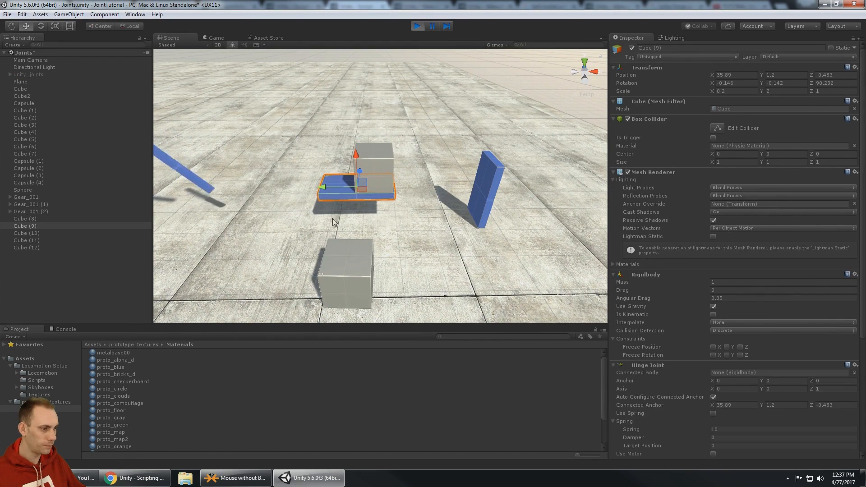
{"action": "scroll", "coordinate": [682, 358], "scroll_direction": "down", "scroll_amount": 6}
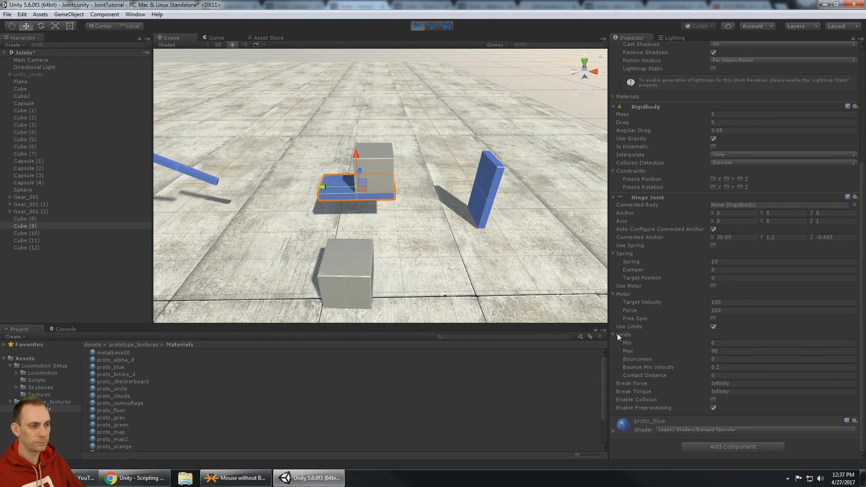
{"action": "middle_click_drag", "start_coordinate": [412, 169], "coordinate": [360, 159]}
{"action": "left_click_drag", "start_coordinate": [419, 182], "coordinate": [418, 129], "text": "alt"}
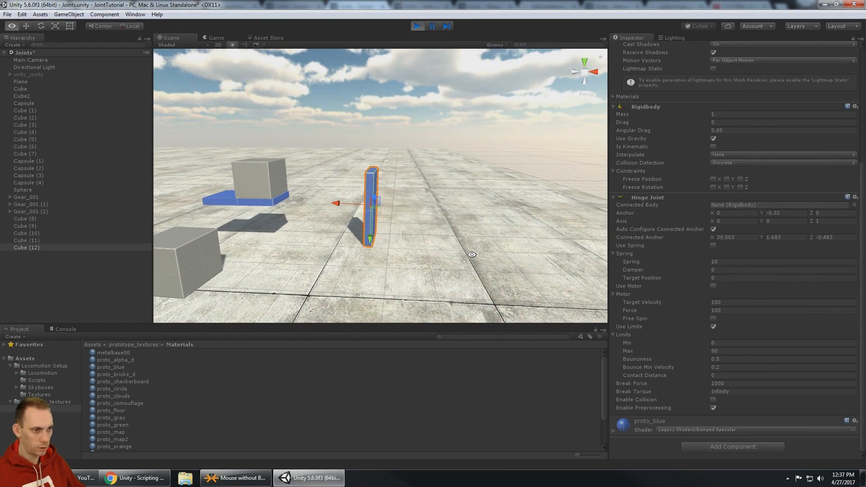
{"action": "left_click_drag", "start_coordinate": [470, 254], "coordinate": [416, 267], "text": "alt"}
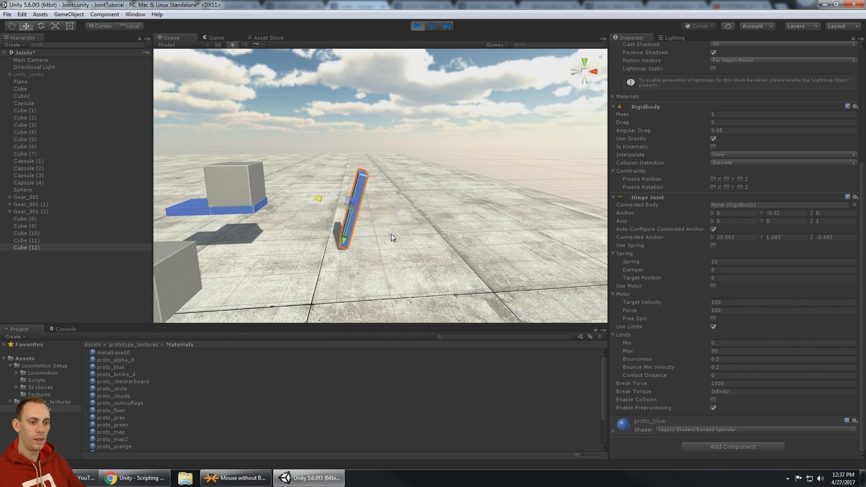
Switch to Chrome and read the door hinge explanation in the Details section of Unity's Hinge Joint manual page.
{"action": "left_click", "coordinate": [126, 479]}
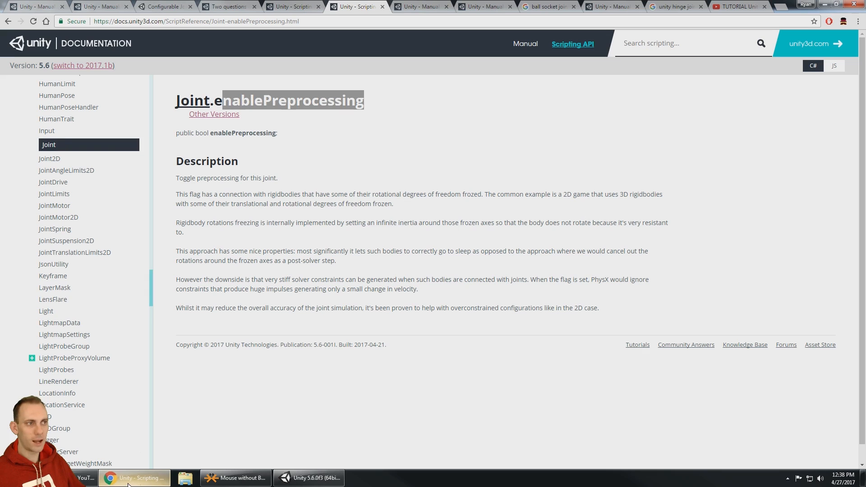
{"action": "left_click", "coordinate": [421, 6]}
{"action": "scroll", "coordinate": [471, 224], "scroll_direction": "down", "scroll_amount": 5}
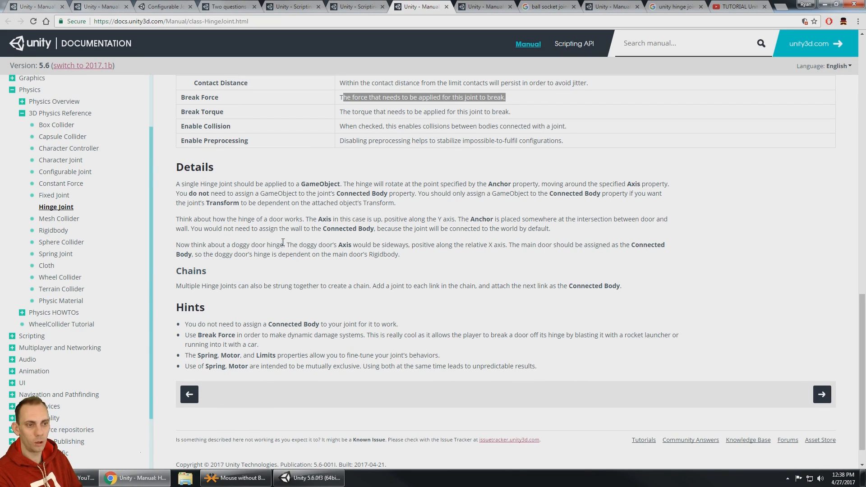
{"action": "left_click_drag", "start_coordinate": [222, 229], "coordinate": [332, 228]}
{"action": "left_click", "coordinate": [355, 227]}
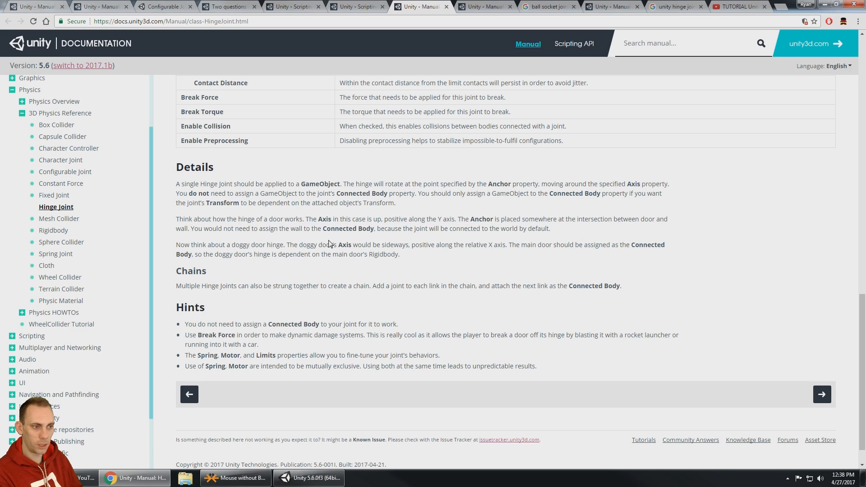
{"action": "left_click_drag", "start_coordinate": [384, 230], "coordinate": [563, 231]}
{"action": "left_click", "coordinate": [563, 231]}
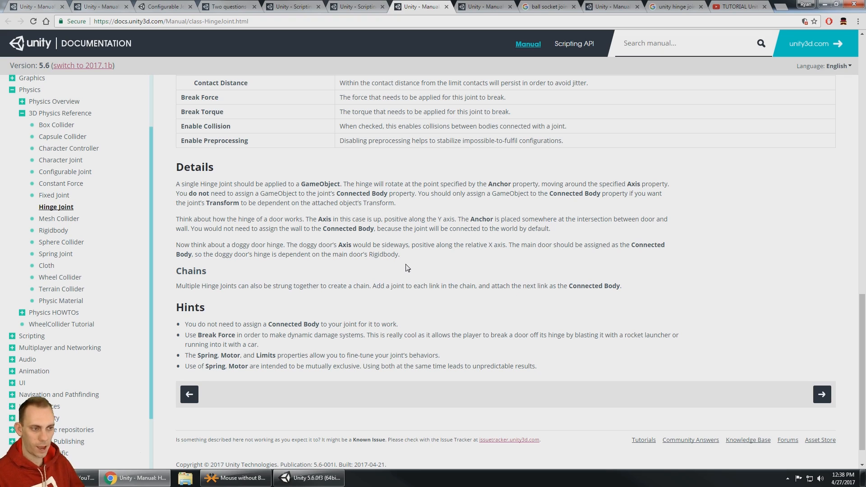
Read the doggy door example in the Details section, highlighting its hinge and Connected Body wording.
{"action": "scroll", "coordinate": [392, 241], "scroll_direction": "down", "scroll_amount": 1}
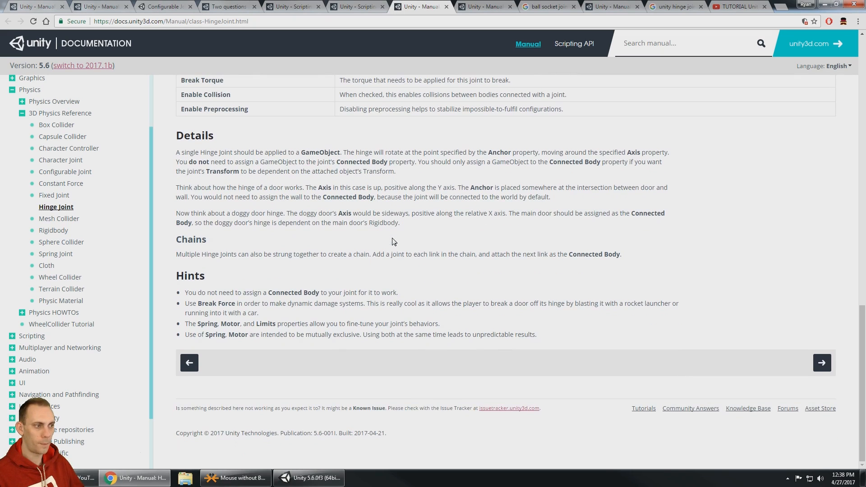
{"action": "left_click_drag", "start_coordinate": [517, 214], "coordinate": [575, 216]}
{"action": "left_click", "coordinate": [576, 219]}
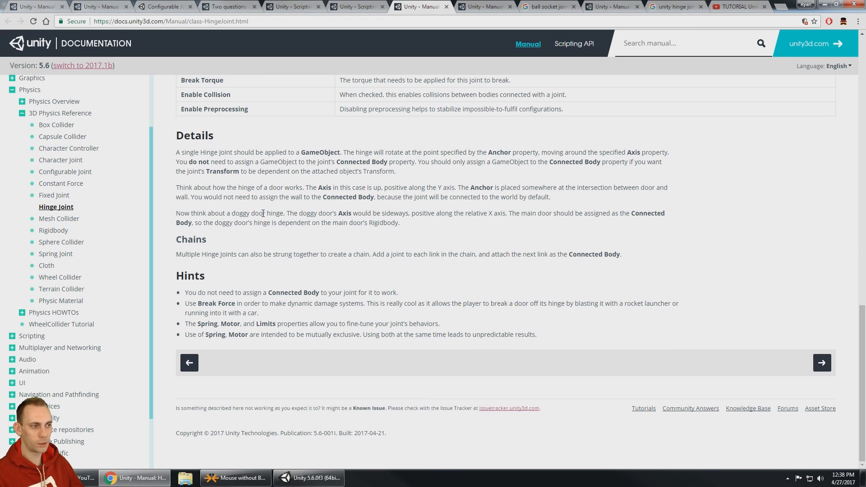
{"action": "left_click_drag", "start_coordinate": [263, 213], "coordinate": [284, 214]}
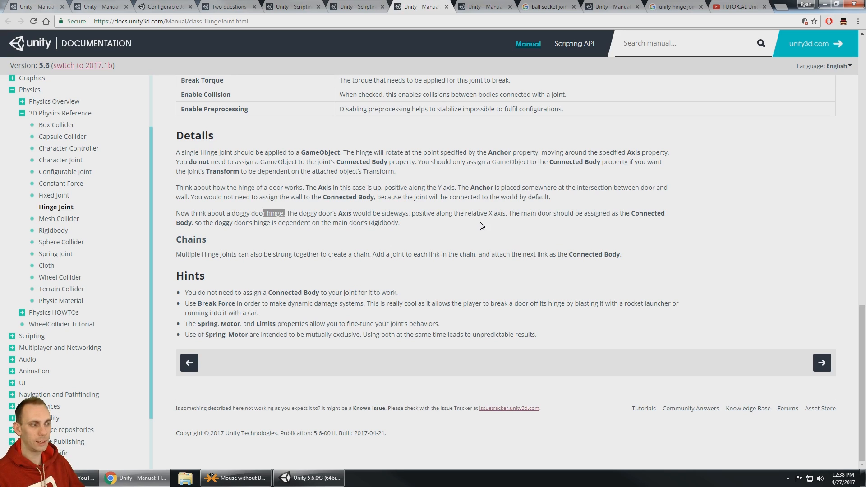
{"action": "left_click_drag", "start_coordinate": [631, 213], "coordinate": [192, 222]}
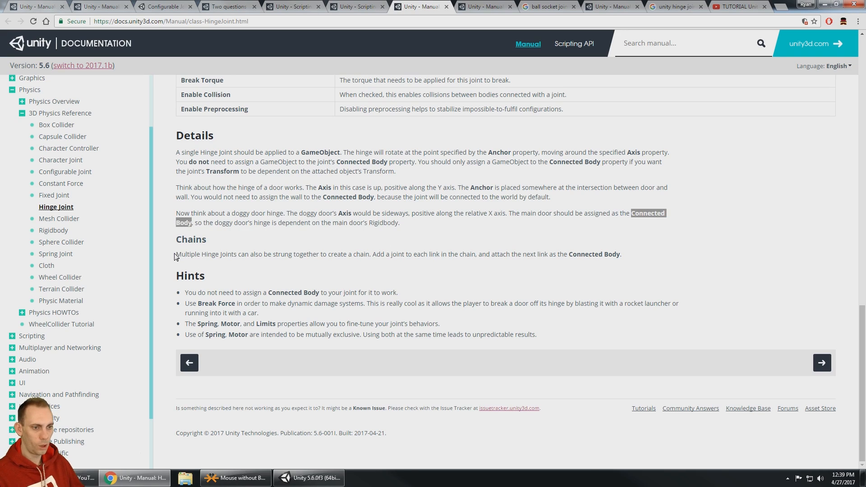
Read the Chains and Hints sections, highlighting the notes on fine-tuning joint behaviors and on combining Spring with Motor.
{"action": "left_click_drag", "start_coordinate": [176, 255], "coordinate": [236, 255]}
{"action": "left_click", "coordinate": [279, 264]}
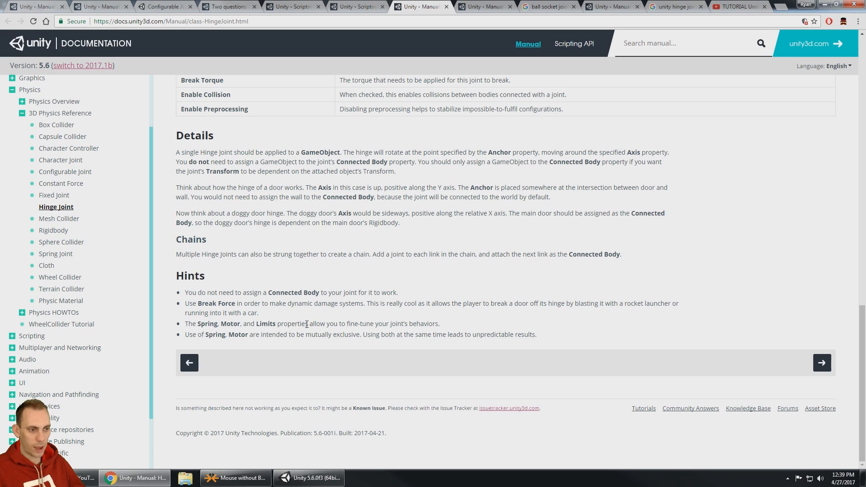
{"action": "left_click_drag", "start_coordinate": [320, 323], "coordinate": [441, 325]}
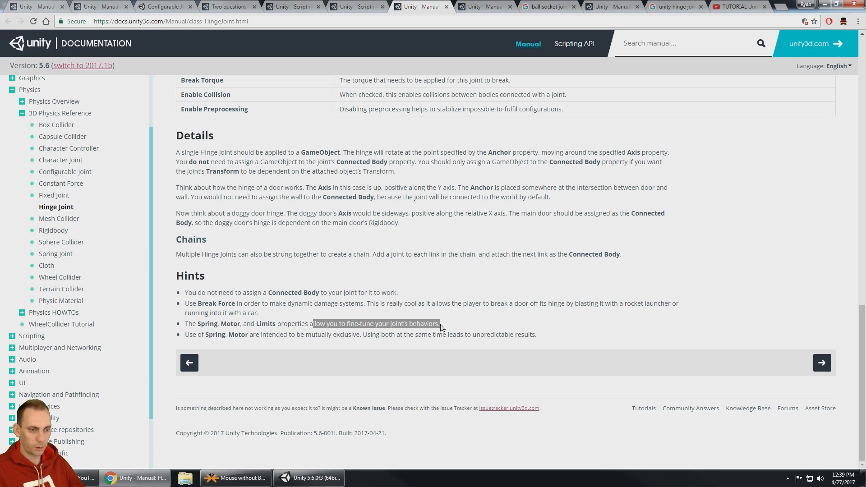
{"action": "left_click", "coordinate": [190, 337]}
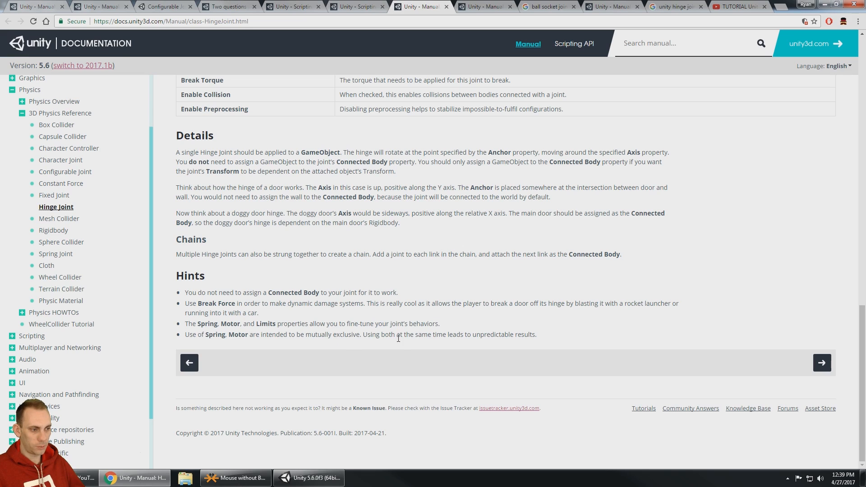
{"action": "left_click_drag", "start_coordinate": [539, 339], "coordinate": [464, 337]}
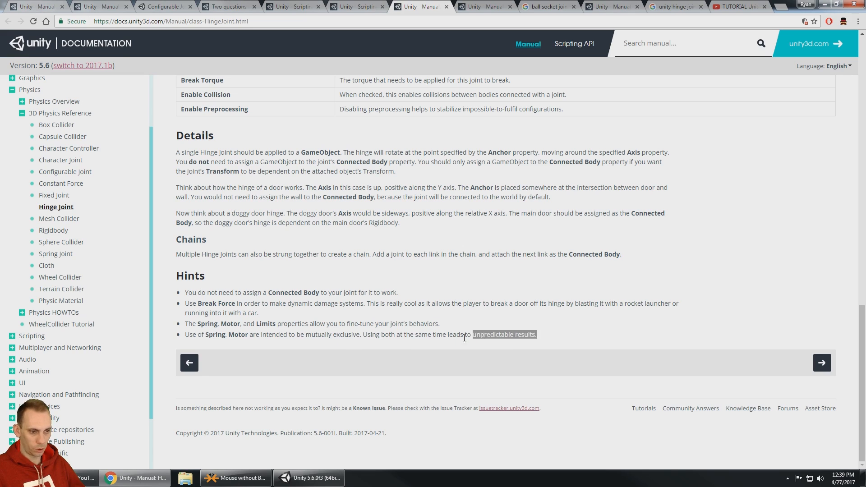
Return to Unity and collapse the Spring and Motor settings of Cube (12)'s Hinge Joint.
{"action": "left_click", "coordinate": [311, 477]}
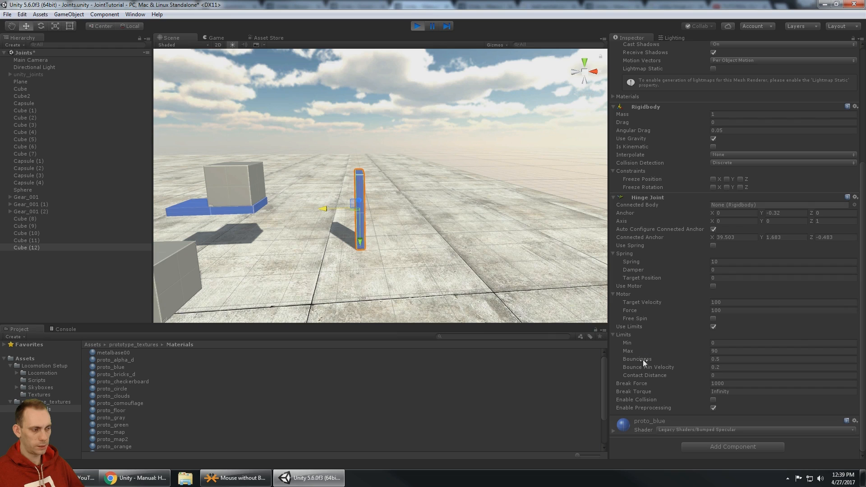
{"action": "left_click", "coordinate": [736, 278]}
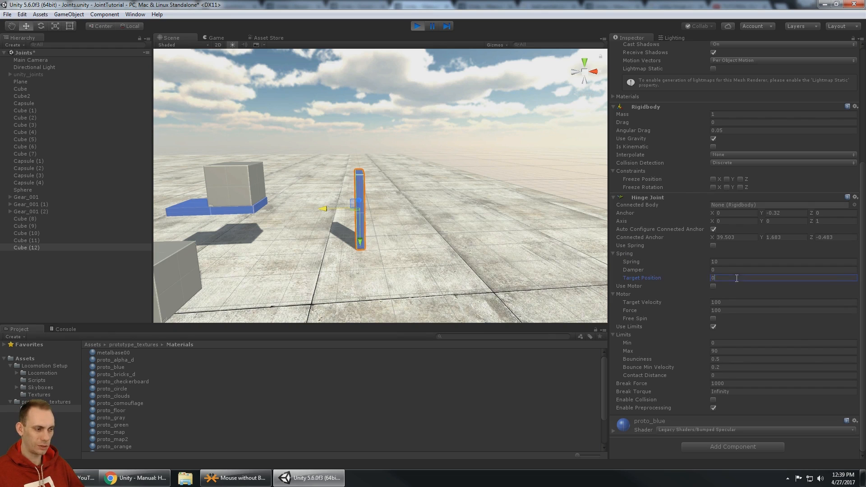
{"action": "left_click", "coordinate": [722, 351]}
{"action": "left_click", "coordinate": [614, 255]}
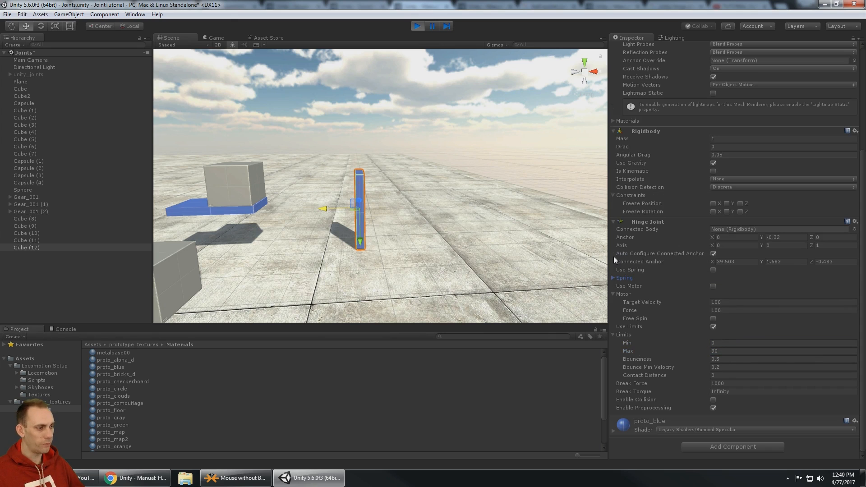
{"action": "left_click", "coordinate": [613, 293]}
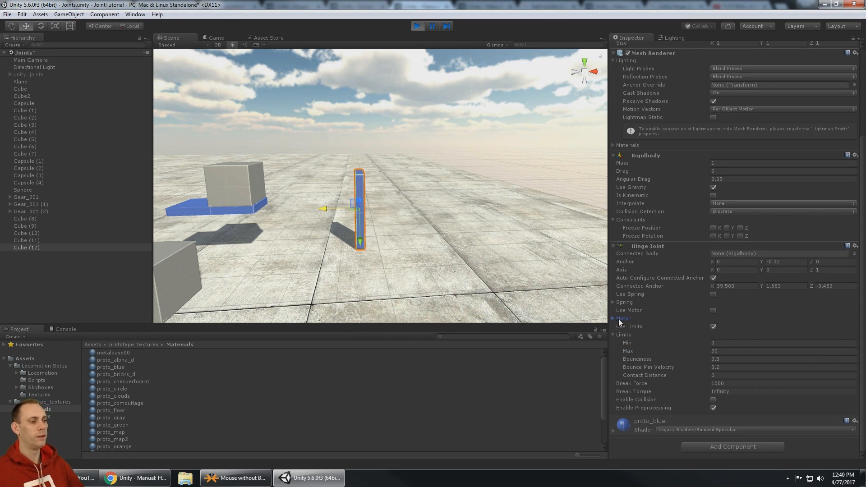
Inspect the Hinge Joint settings of the standing gear and Cube (9) among the objects in the running scene.
{"action": "middle_click_drag", "start_coordinate": [304, 221], "coordinate": [492, 234]}
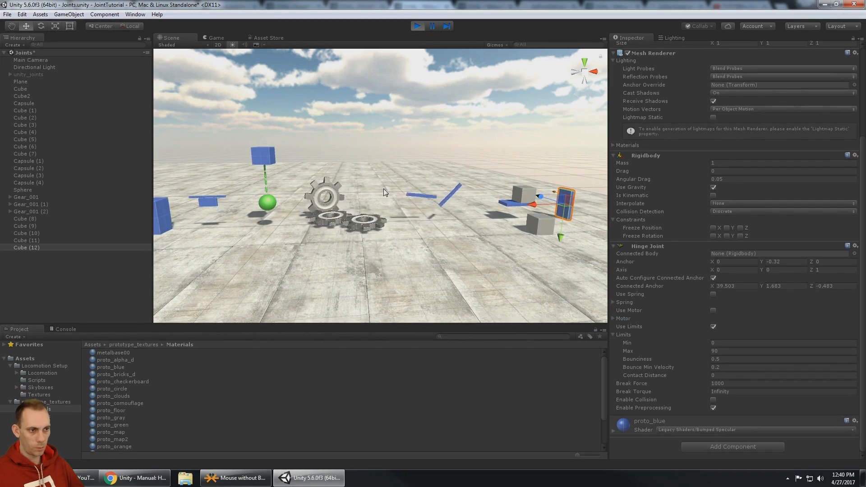
{"action": "left_click", "coordinate": [334, 195]}
{"action": "middle_click_drag", "start_coordinate": [536, 197], "coordinate": [465, 211]}
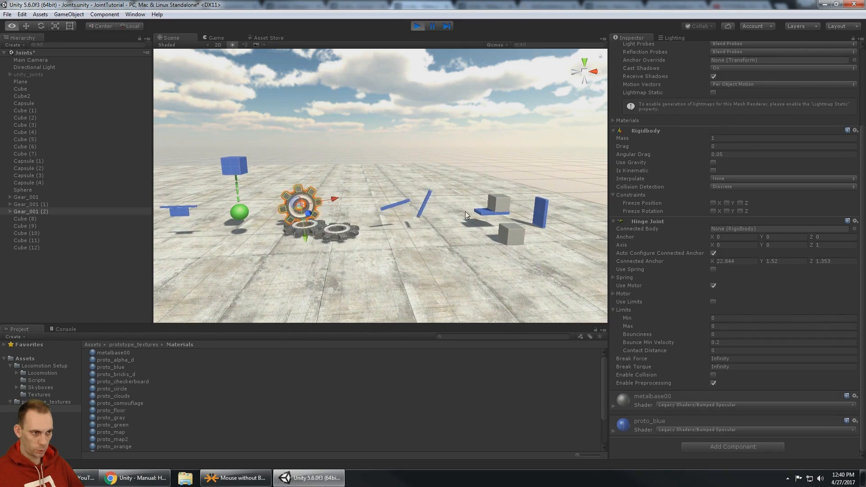
{"action": "left_click", "coordinate": [397, 205]}
{"action": "mouse_move", "coordinate": [397, 204]}
{"action": "middle_mouse_down"}
{"action": "mouse_move", "coordinate": [431, 204]}
{"action": "mouse_move", "coordinate": [390, 199]}
{"action": "middle_mouse_up"}
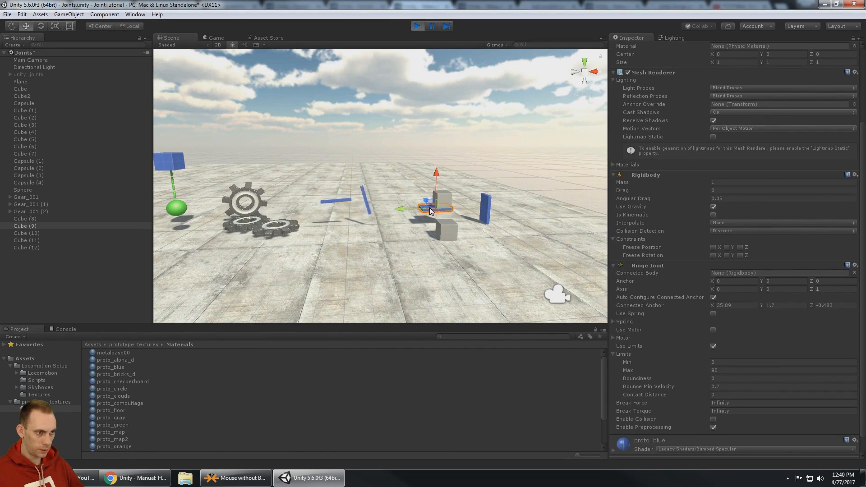
Tilt Cube (12) with the Rotate tool in the running scene and collapse the Limits settings of its Hinge Joint.
{"action": "left_click", "coordinate": [476, 214]}
{"action": "key", "text": "e"}
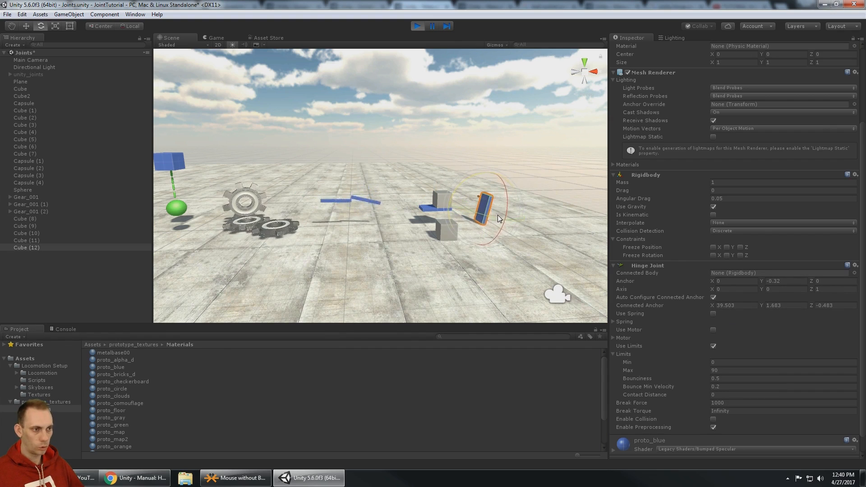
{"action": "middle_click_drag", "start_coordinate": [429, 205], "coordinate": [516, 192]}
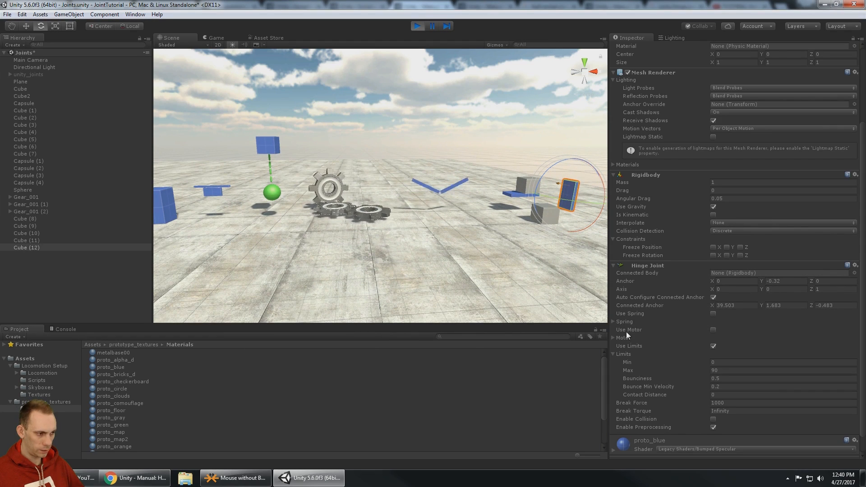
{"action": "left_click", "coordinate": [613, 354]}
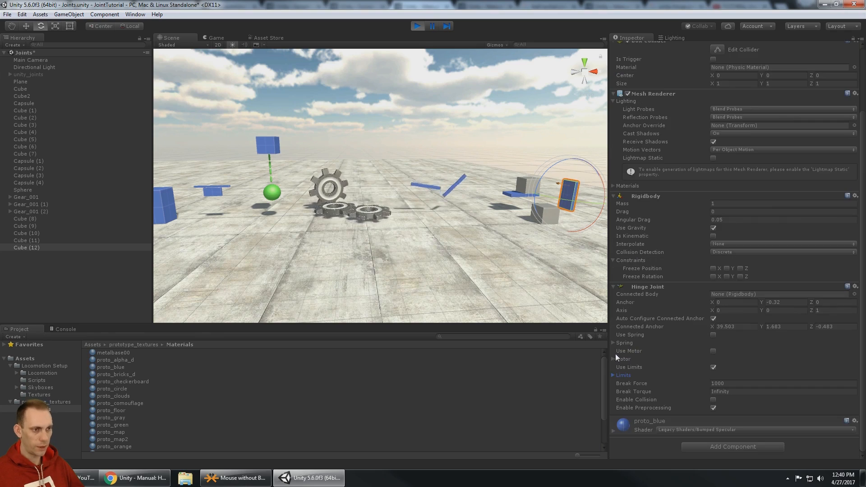
{"action": "middle_click_drag", "start_coordinate": [380, 194], "coordinate": [455, 196]}
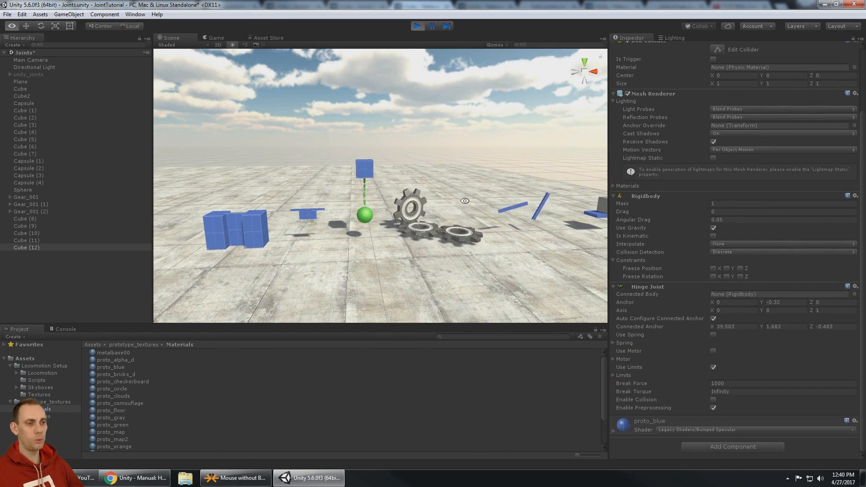
{"action": "left_click_drag", "start_coordinate": [417, 226], "coordinate": [485, 217], "text": "alt"}
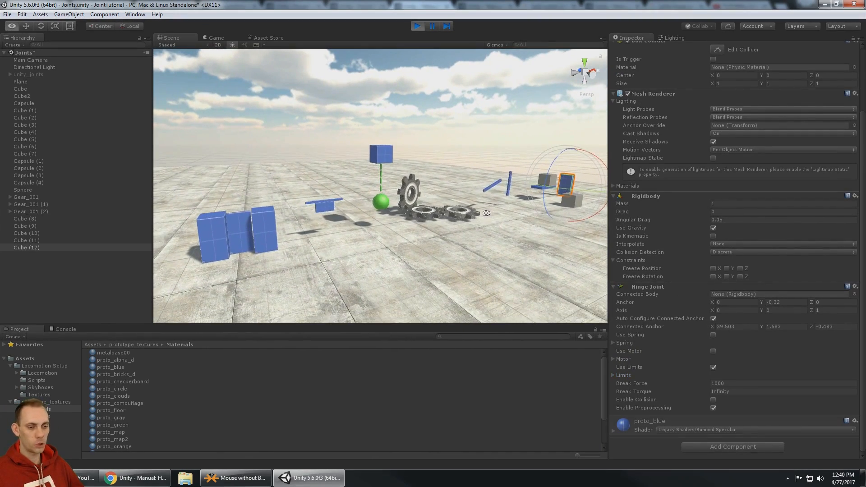